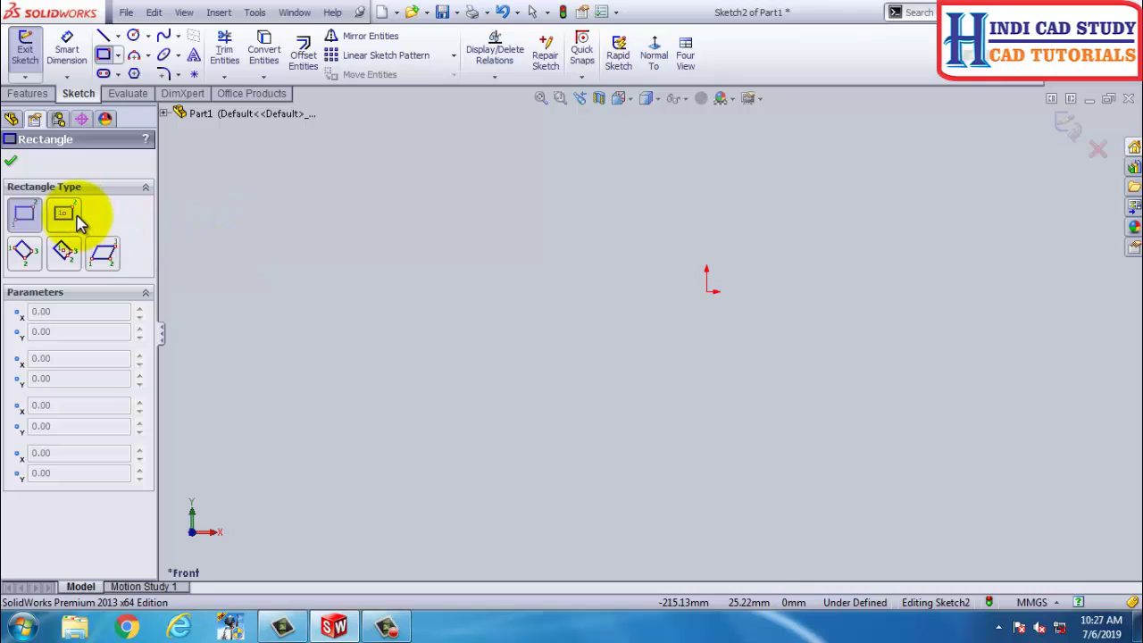
Sketch a center rectangle about 149 mm wide and 15 mm high, centred on the origin
click(63, 215)
click(719, 290)
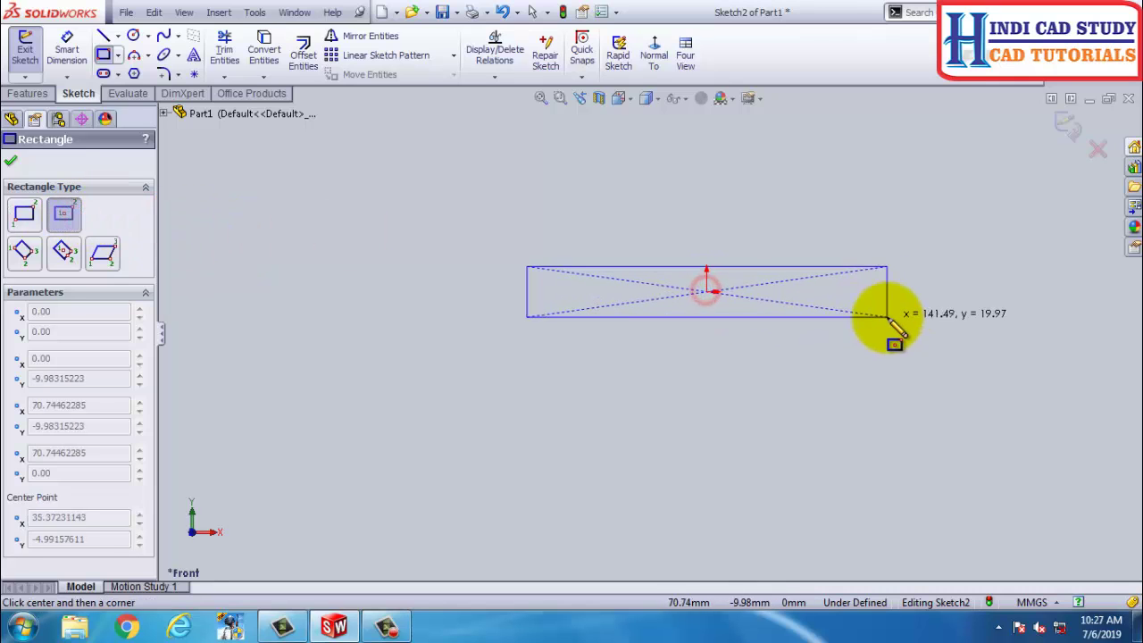
click(897, 310)
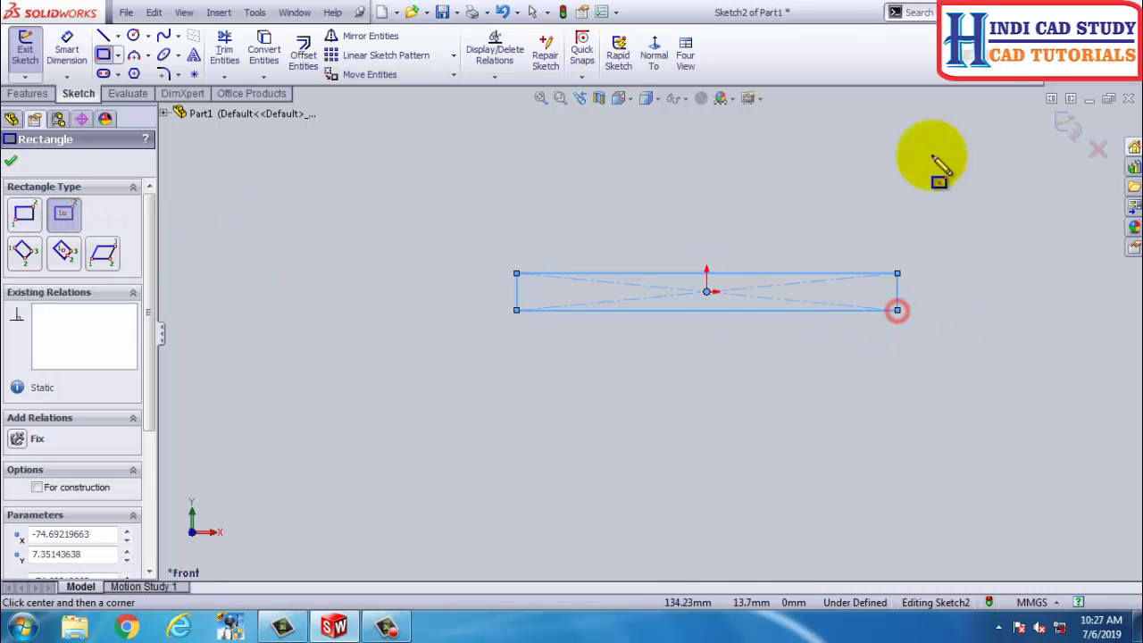
click(10, 162)
Dimension the rectangle's short vertical side and set it to 14 mm
click(67, 49)
click(516, 293)
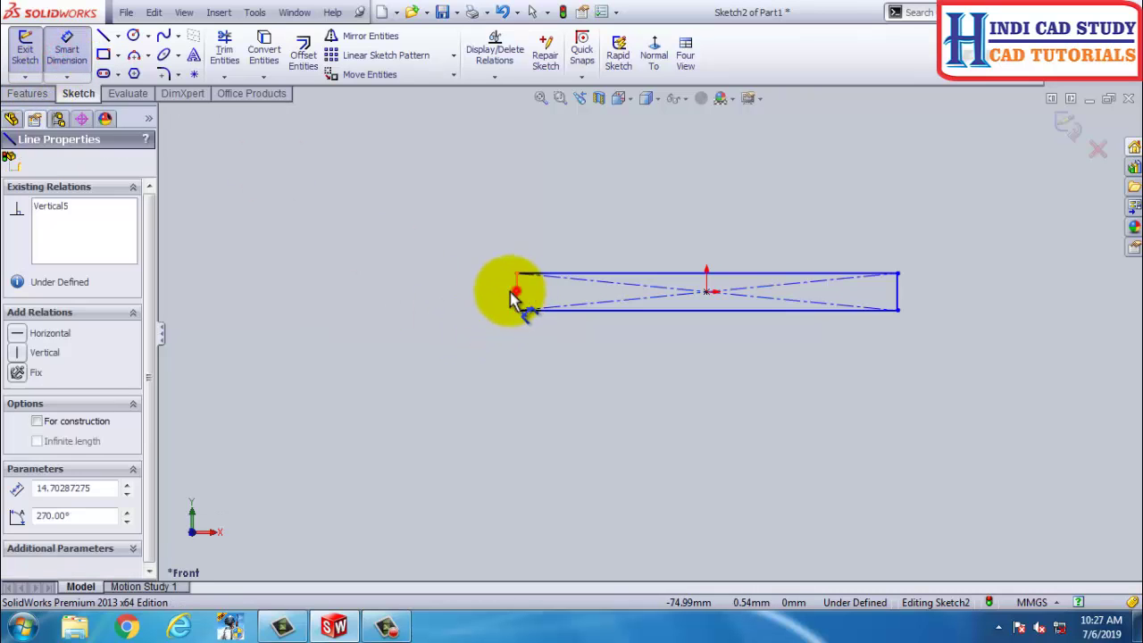
click(500, 297)
text(14)
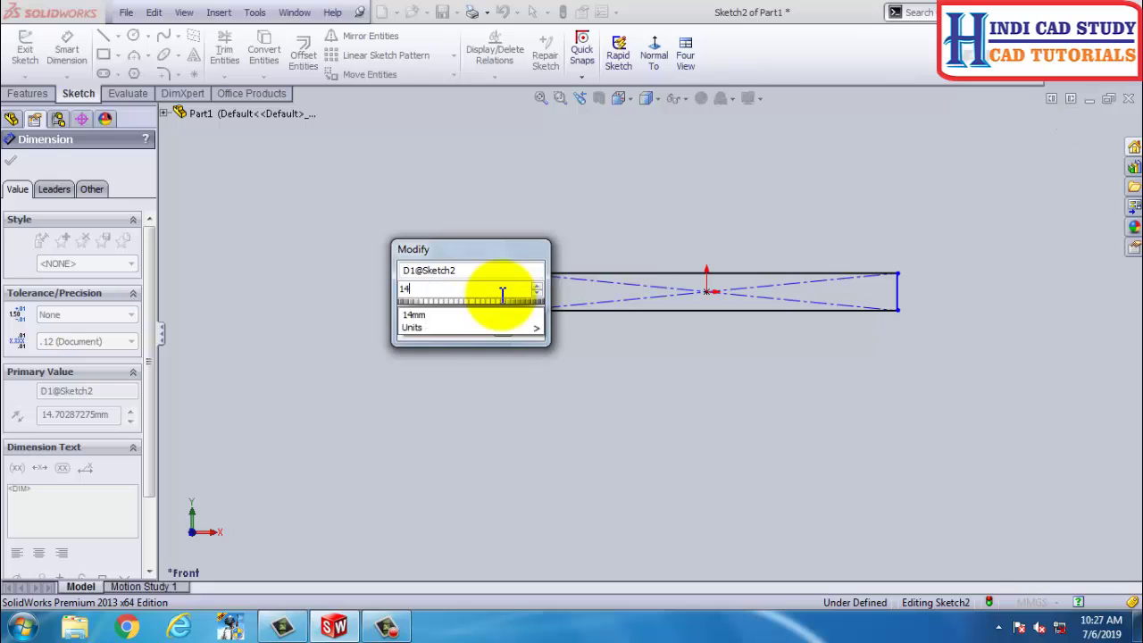
key(Return)
Dimension the rectangle's long lower side to 208 mm and exit the sketch
click(681, 310)
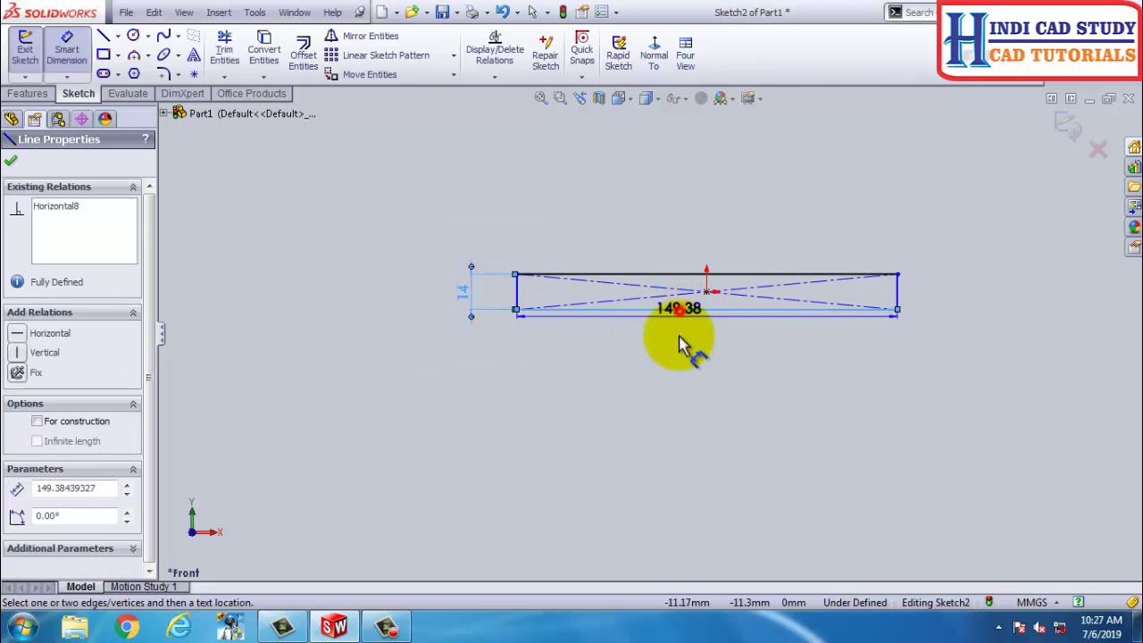
click(671, 357)
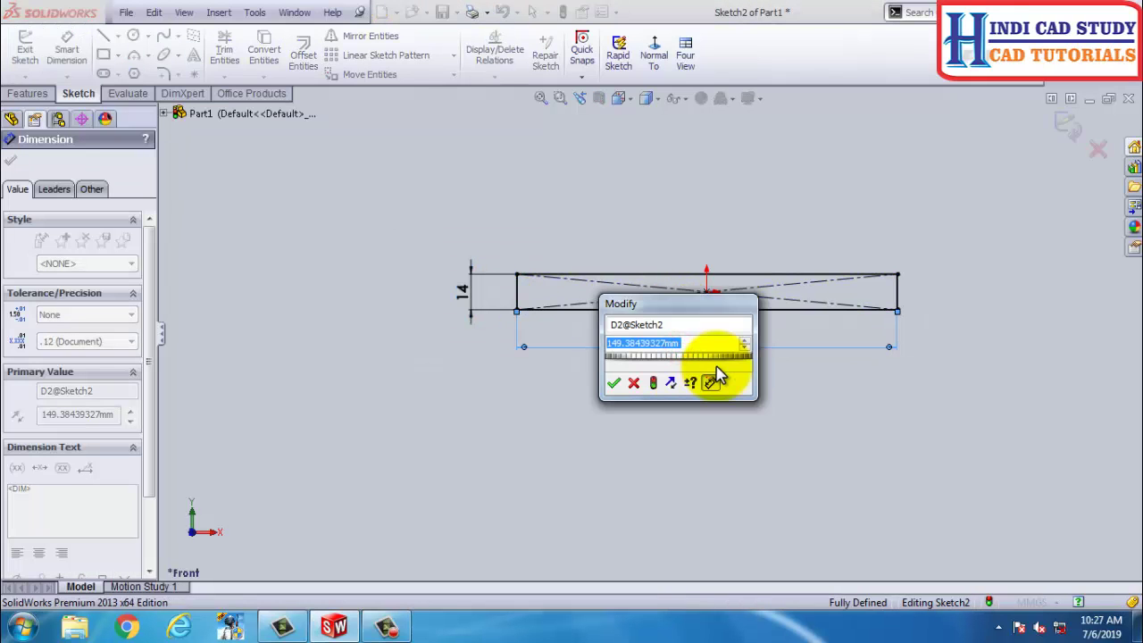
text(208)
key(Return)
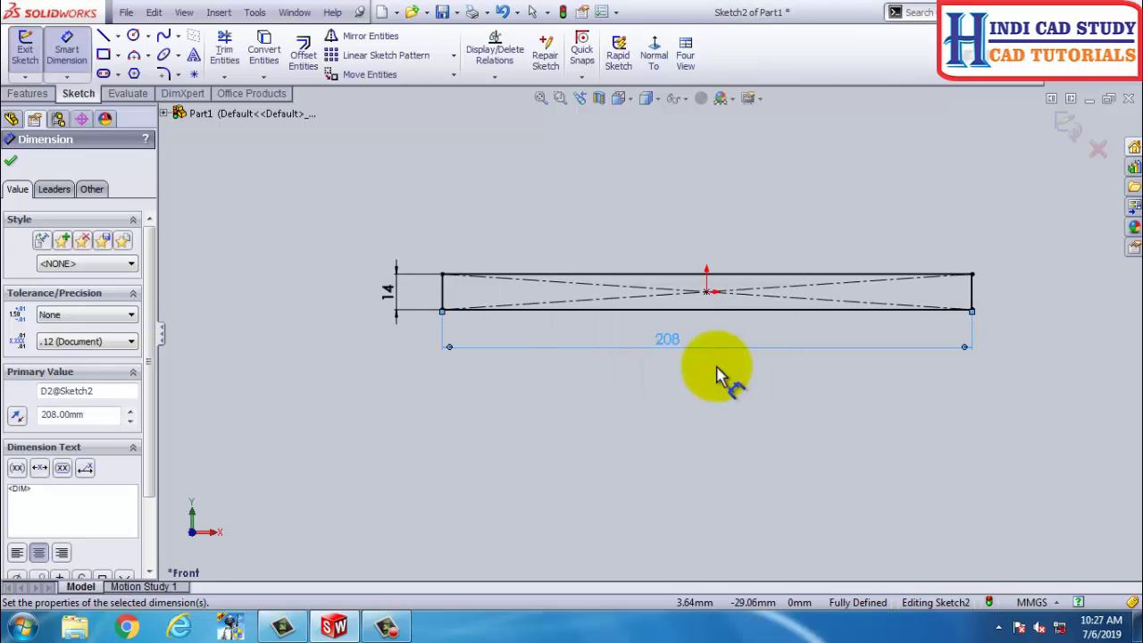
click(11, 161)
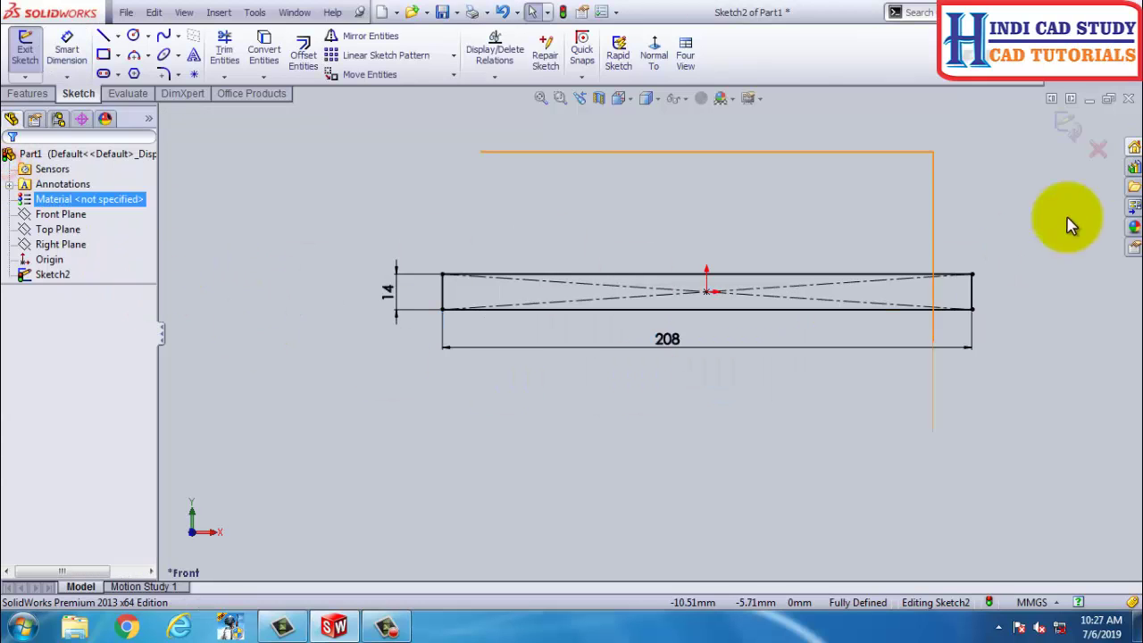
click(1068, 128)
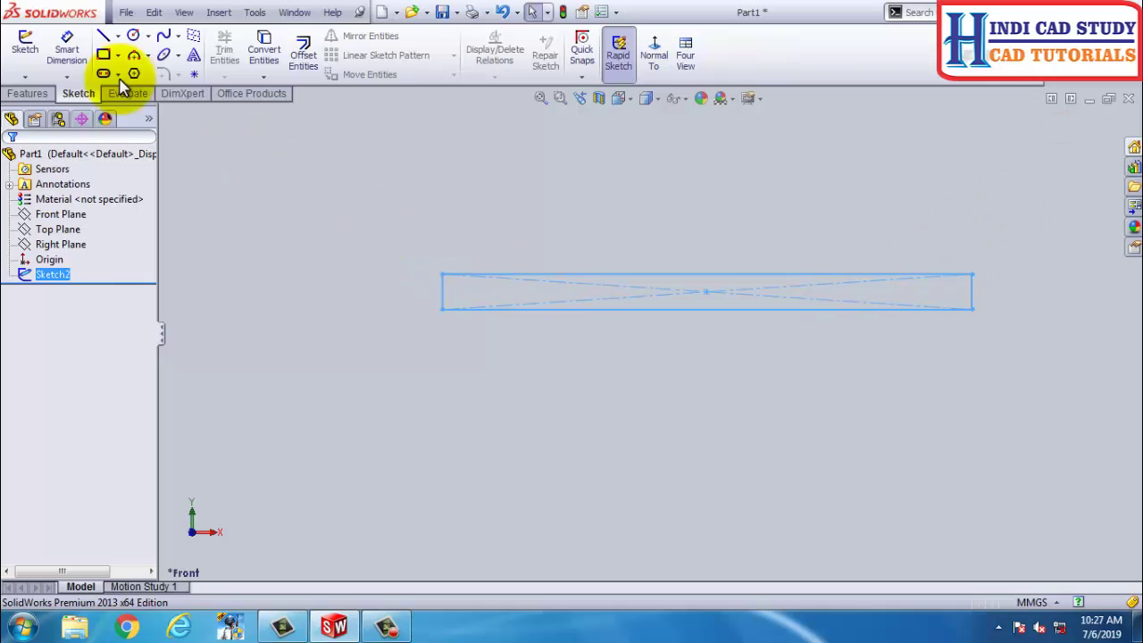
Extrude the rectangle as a boss with the Mid Plane end condition and a depth of 60 mm
click(27, 95)
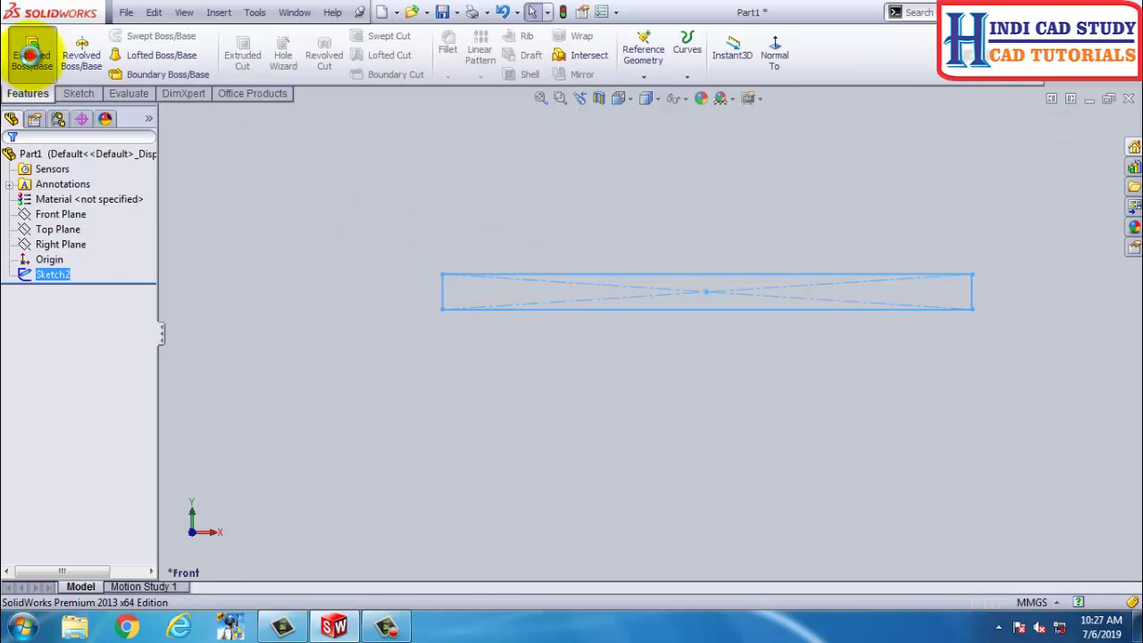
click(31, 52)
click(92, 257)
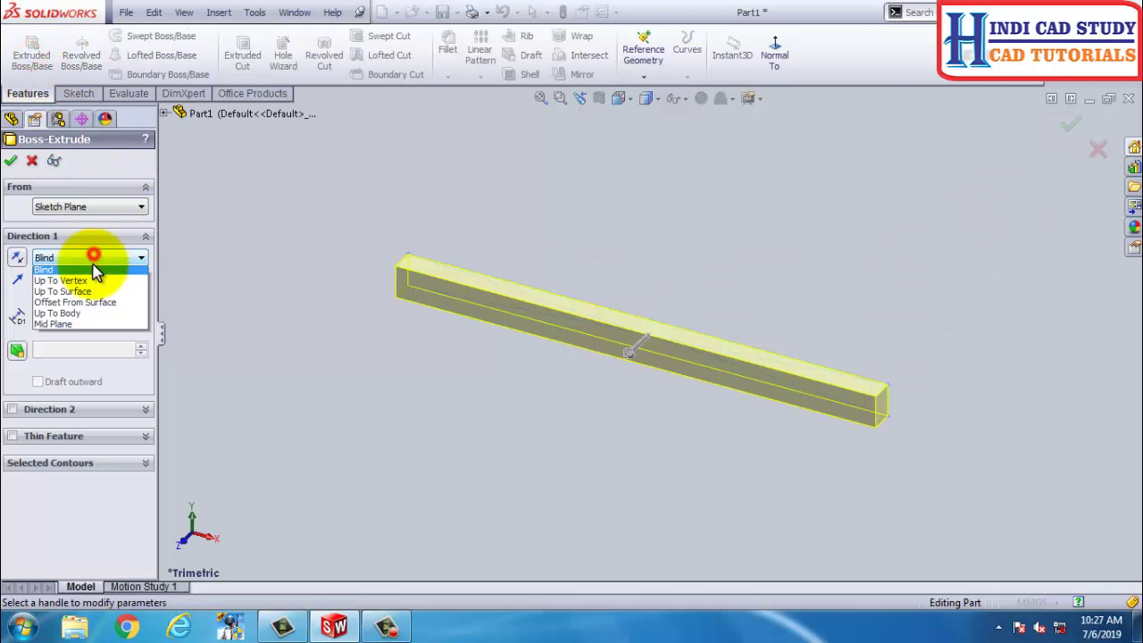
click(81, 322)
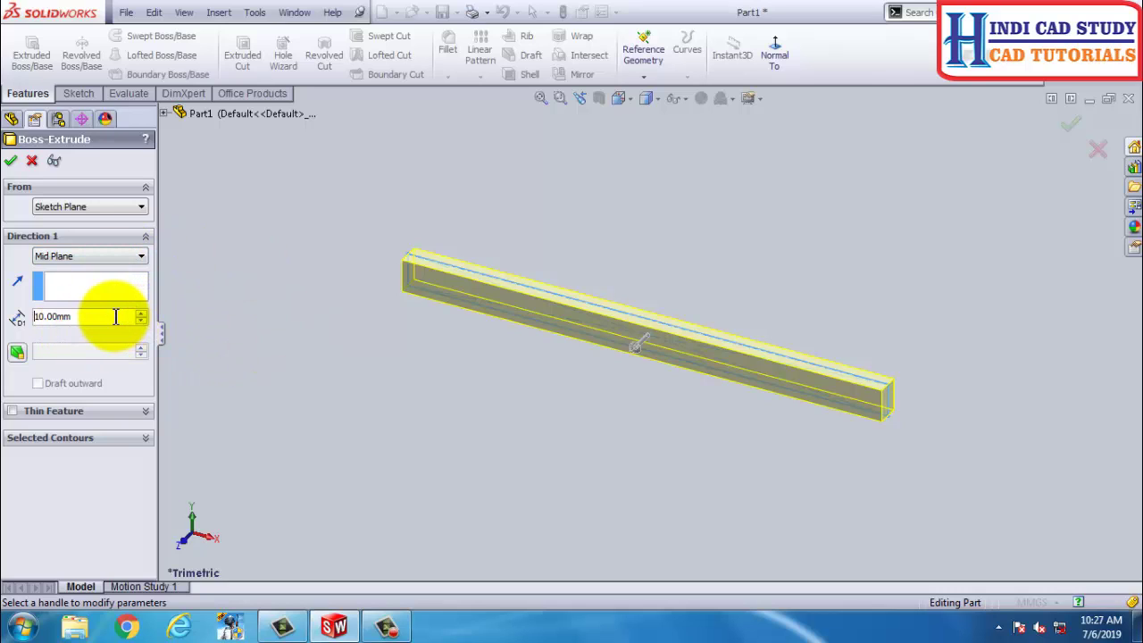
drag(116, 316, 13, 314)
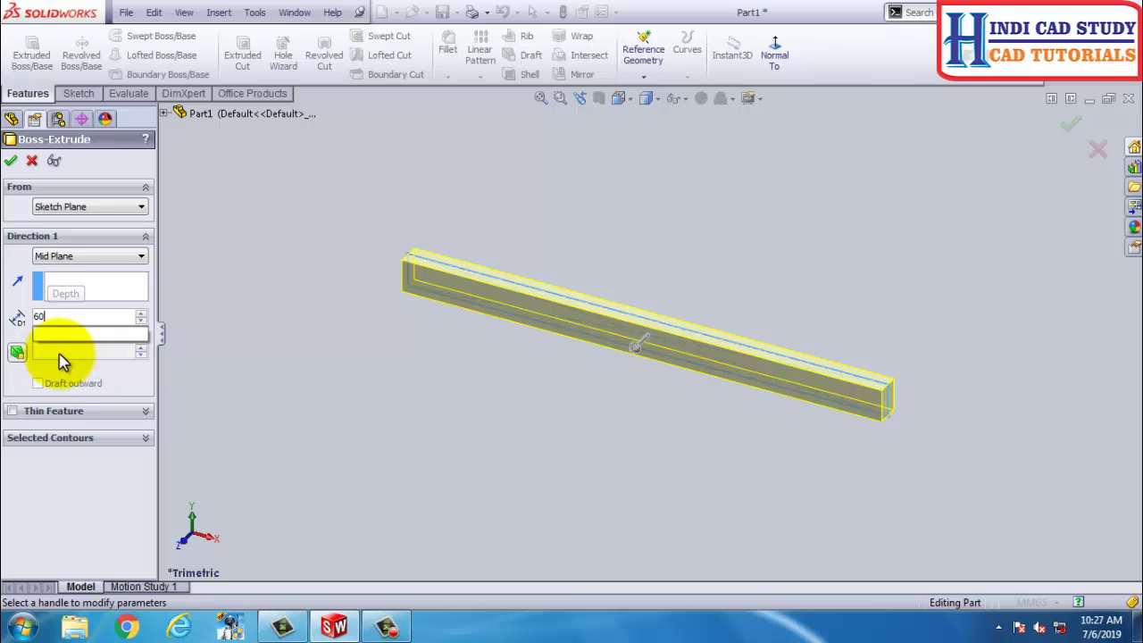
text(60)
key(Return)
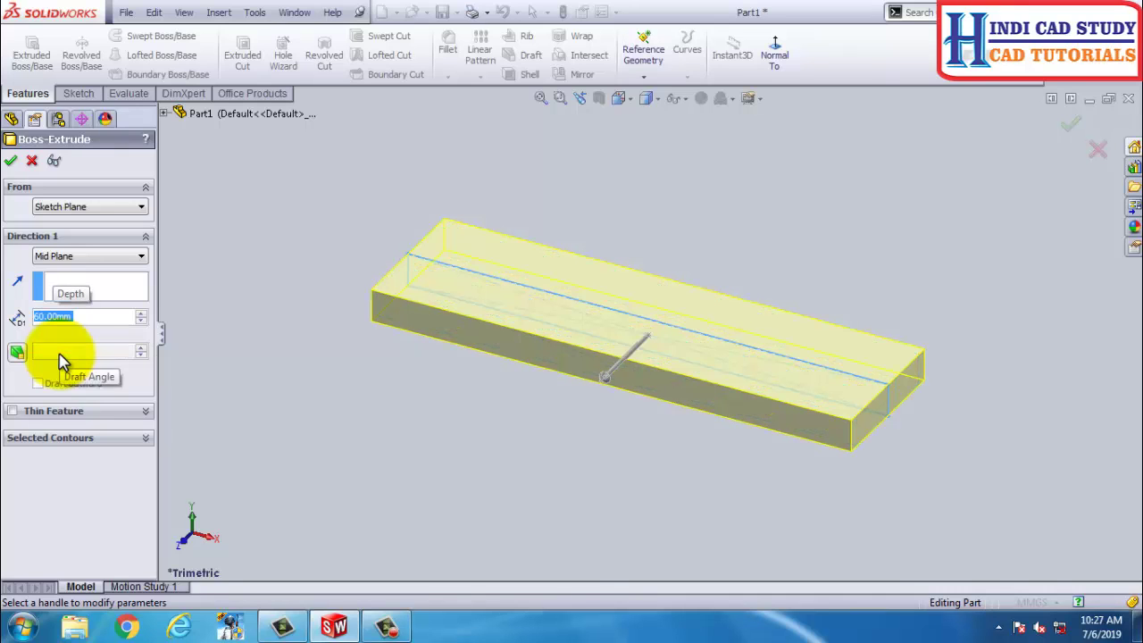
click(11, 163)
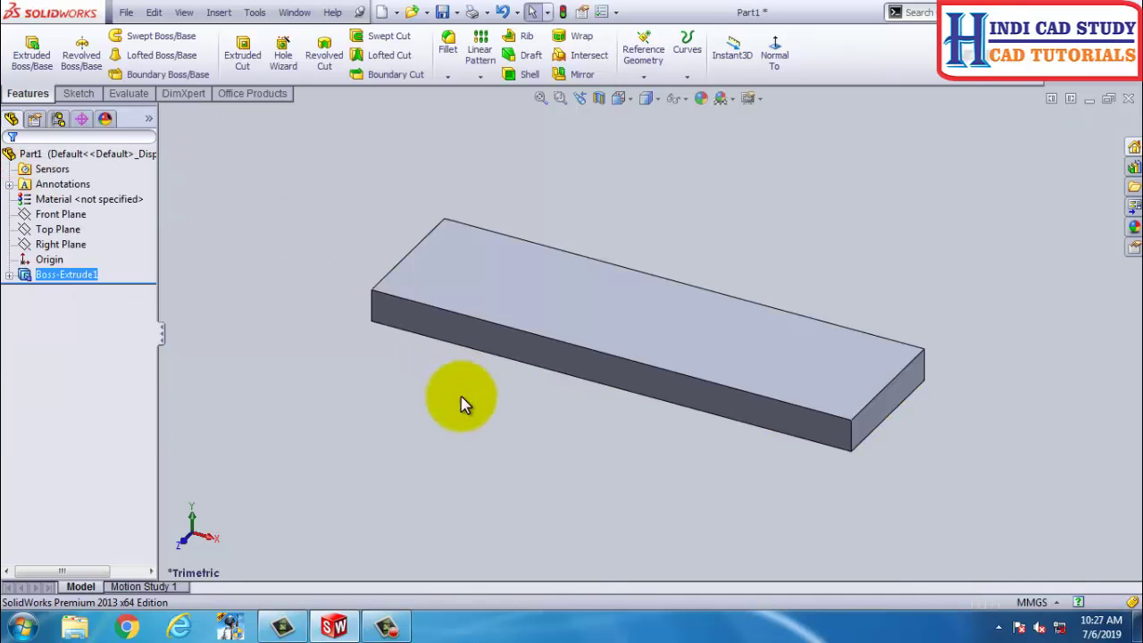
click(837, 234)
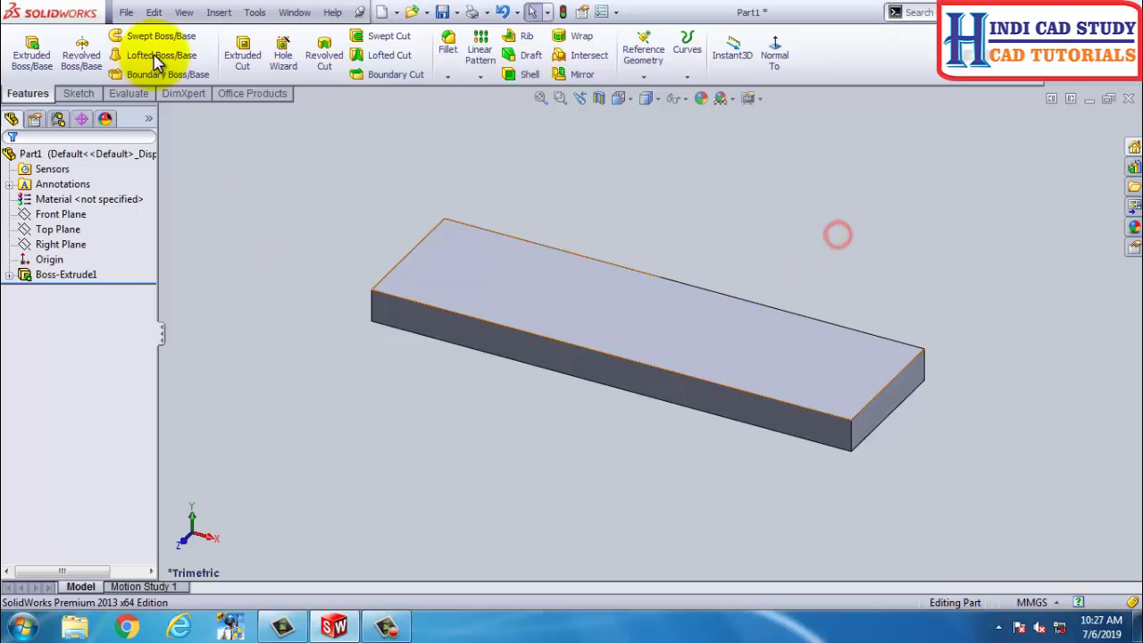
Start a Distance distance chamfer on the upper short edge at the block's +X end
click(452, 77)
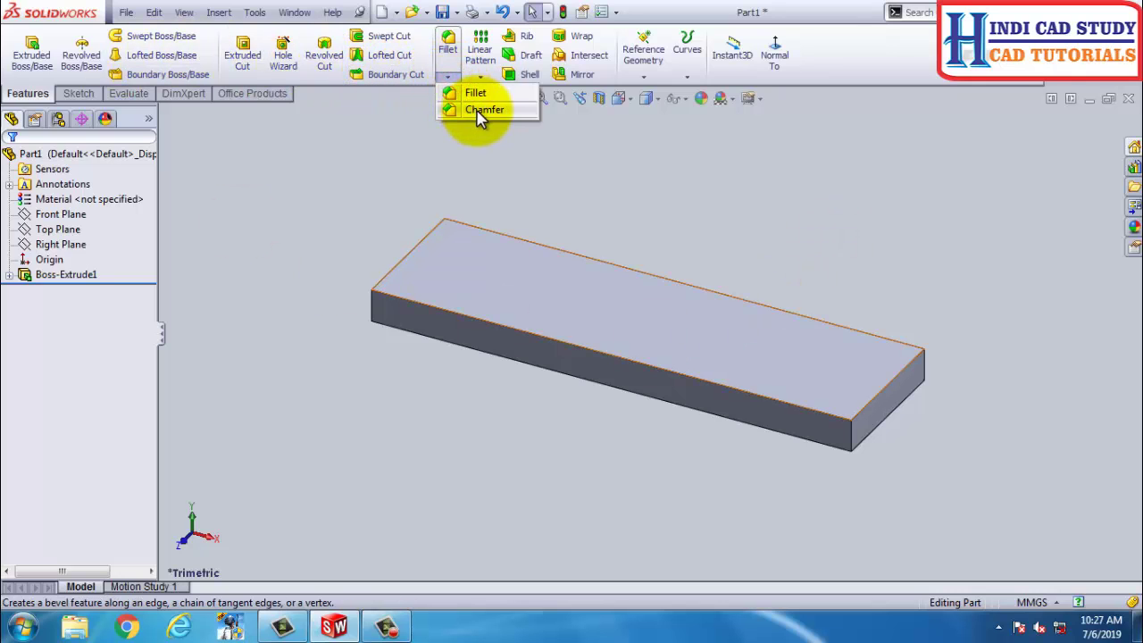
click(482, 110)
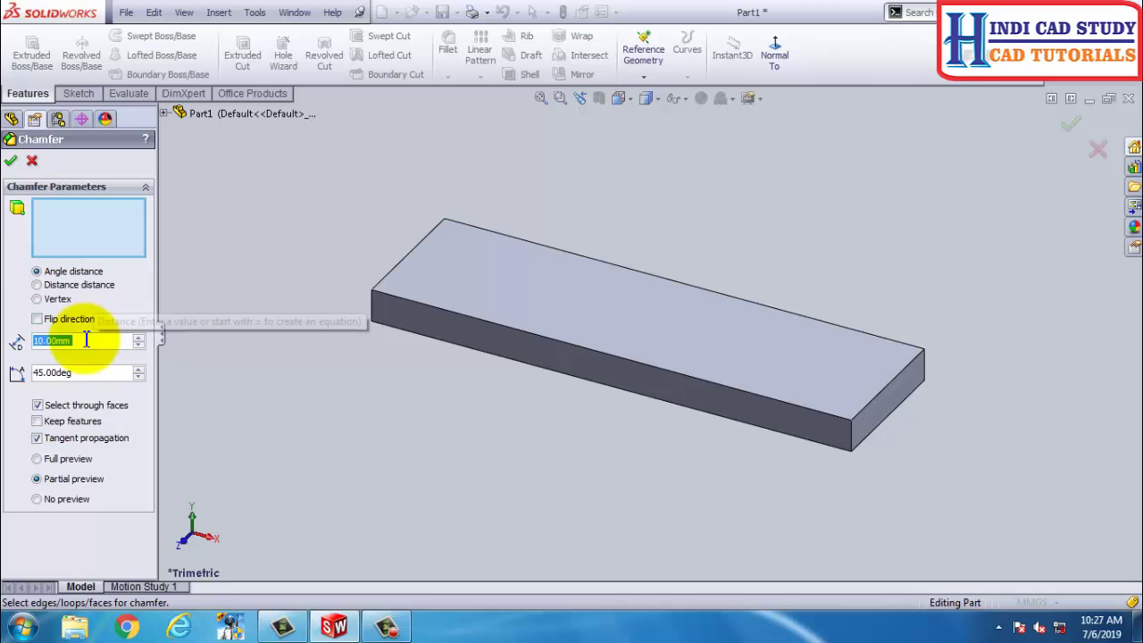
click(38, 285)
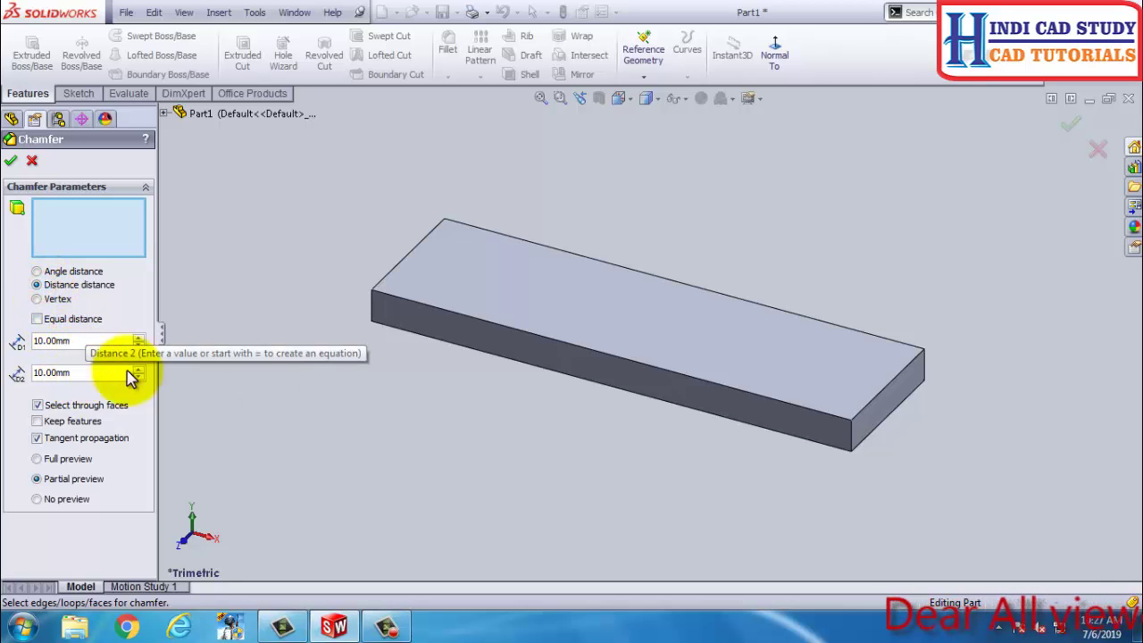
click(883, 387)
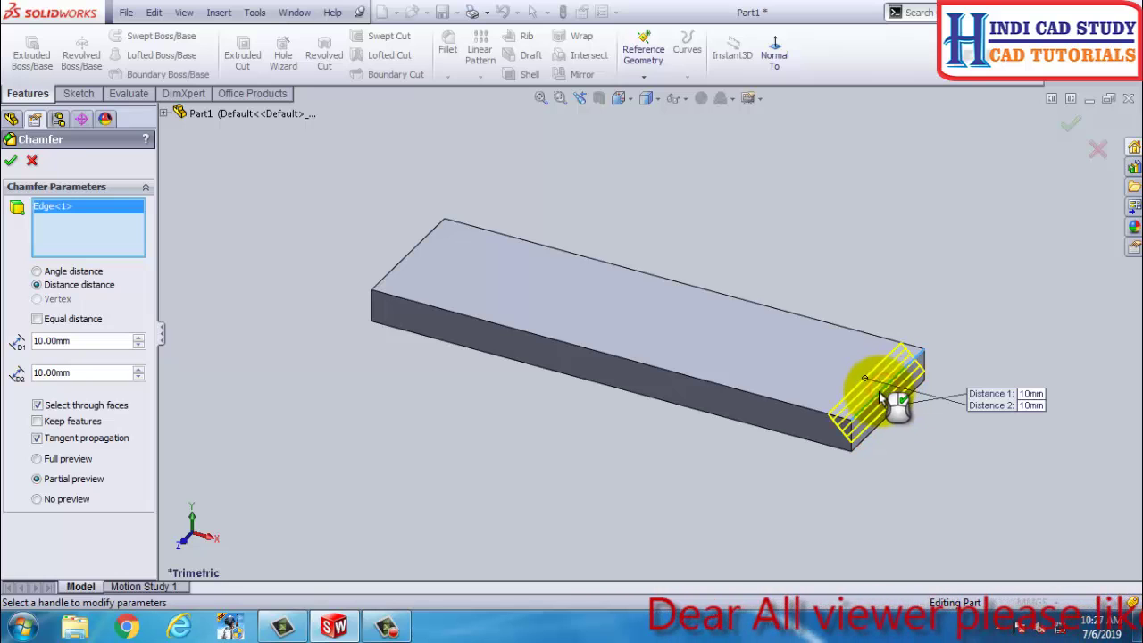
middle_drag(569, 384, 600, 288)
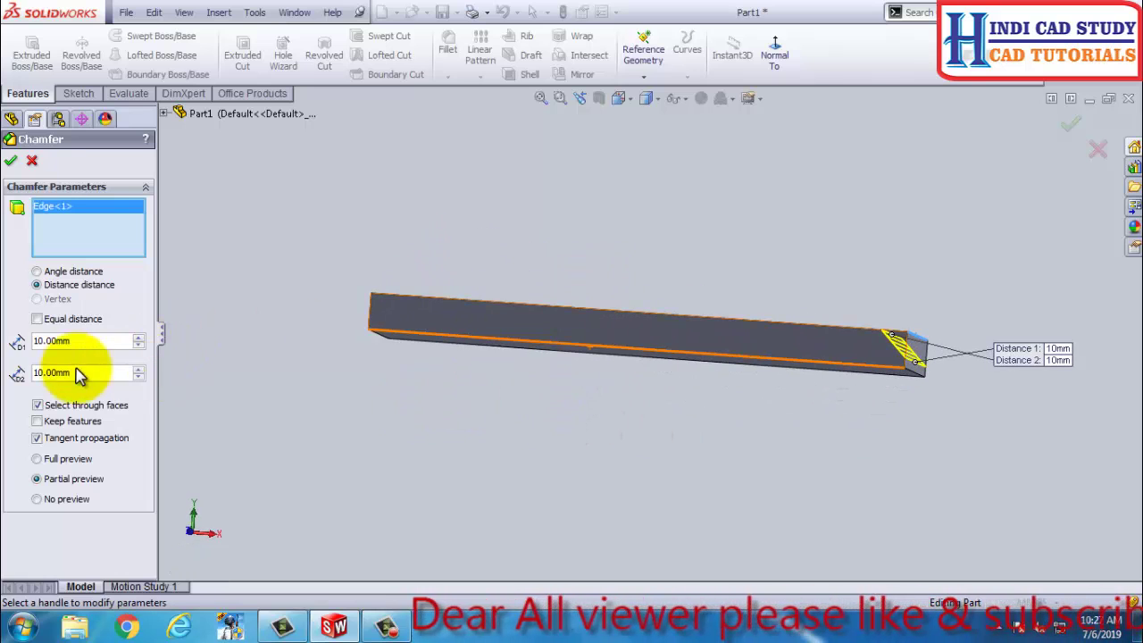
Set both chamfer distances, Distance 1 and Distance 2, to 4 mm
drag(80, 344, 31, 337)
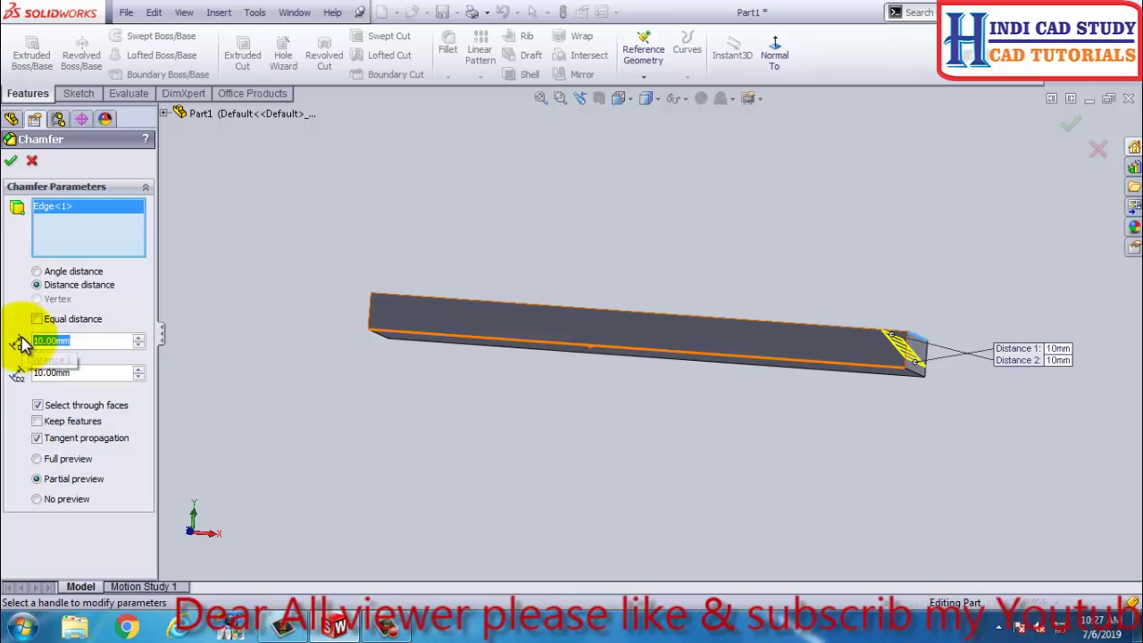
text(4)
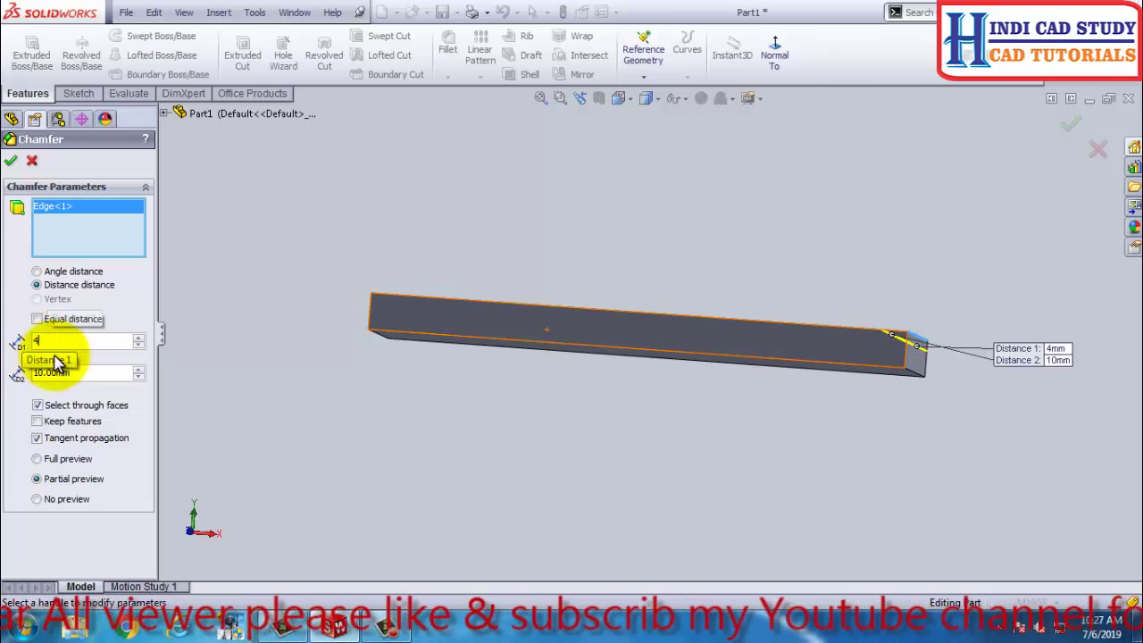
drag(80, 373, 18, 367)
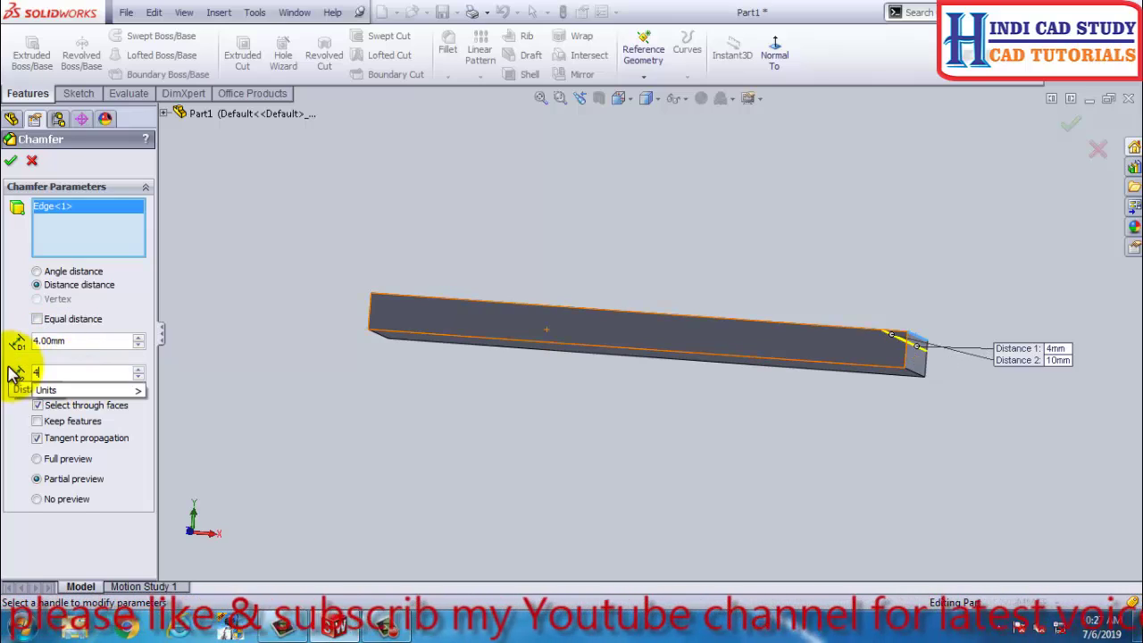
text(4)
key(Return)
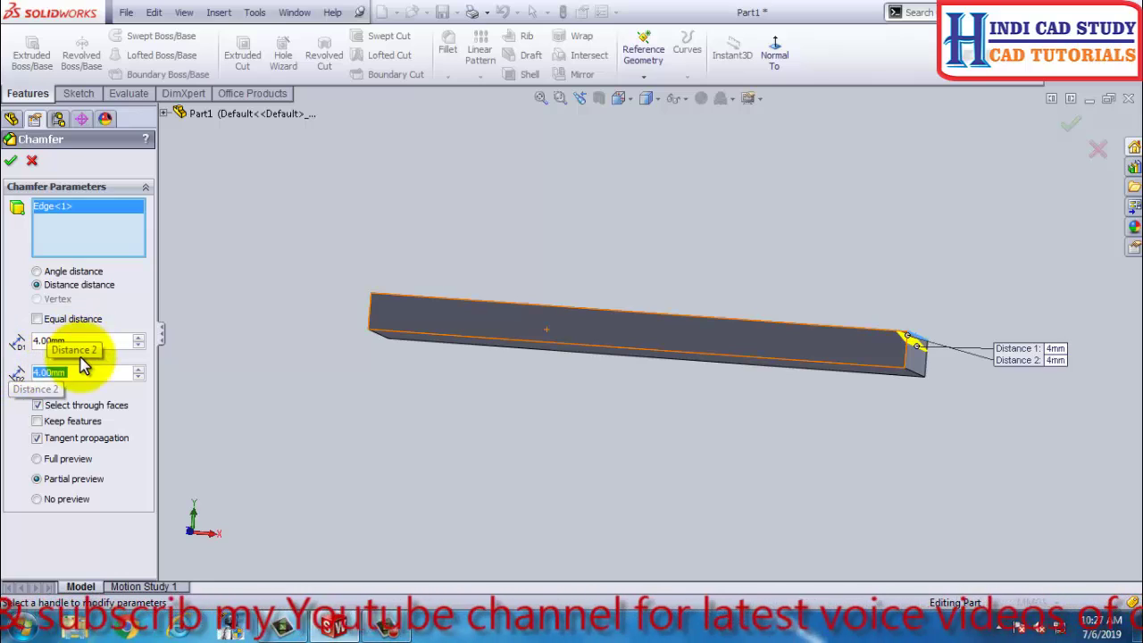
Set the chamfer's Distance 1 to 14 mm so it spans the full block height, and accept the chamfer
drag(76, 341, 18, 339)
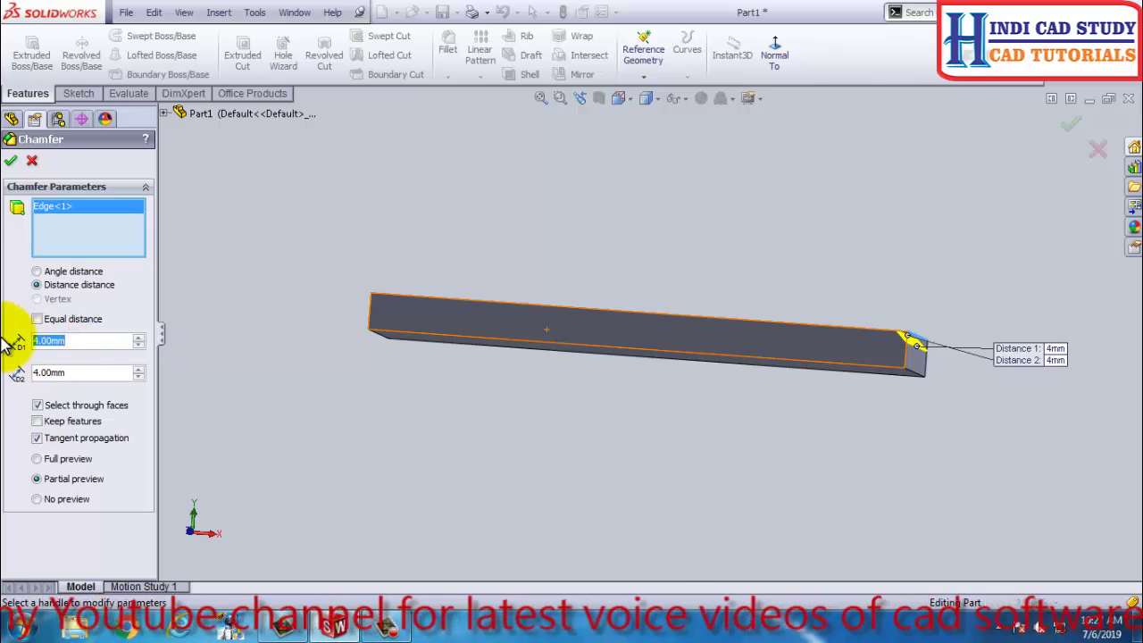
text(14)
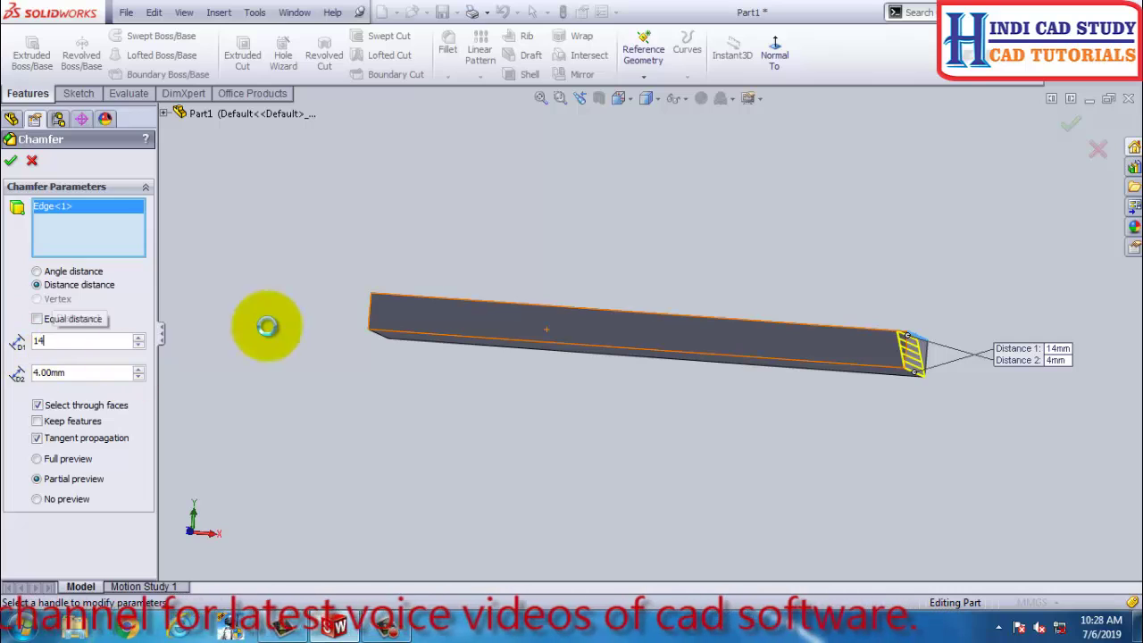
key(Return)
middle_drag(658, 294, 649, 316)
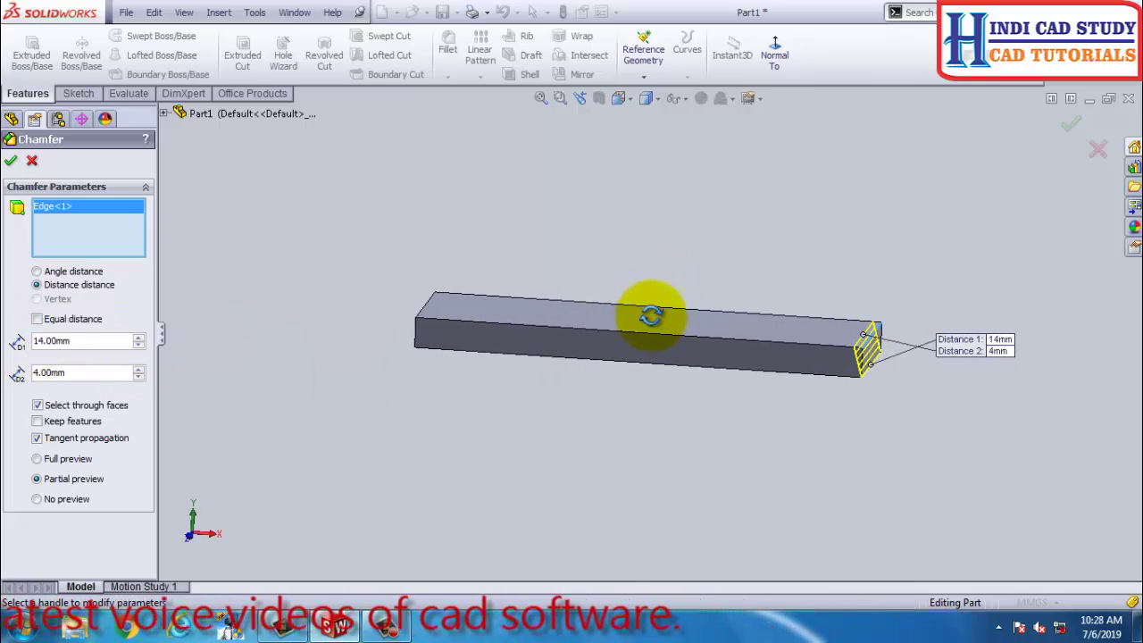
click(8, 161)
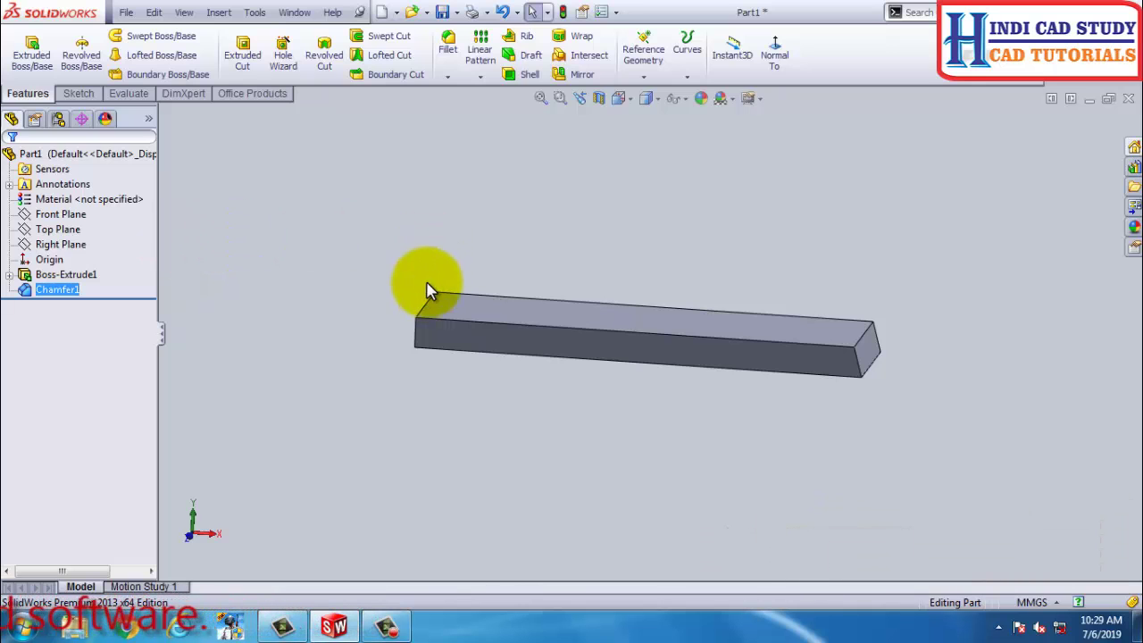
Show the Right Plane through the middle of the block and clear the selection
middle_drag(426, 289, 370, 324)
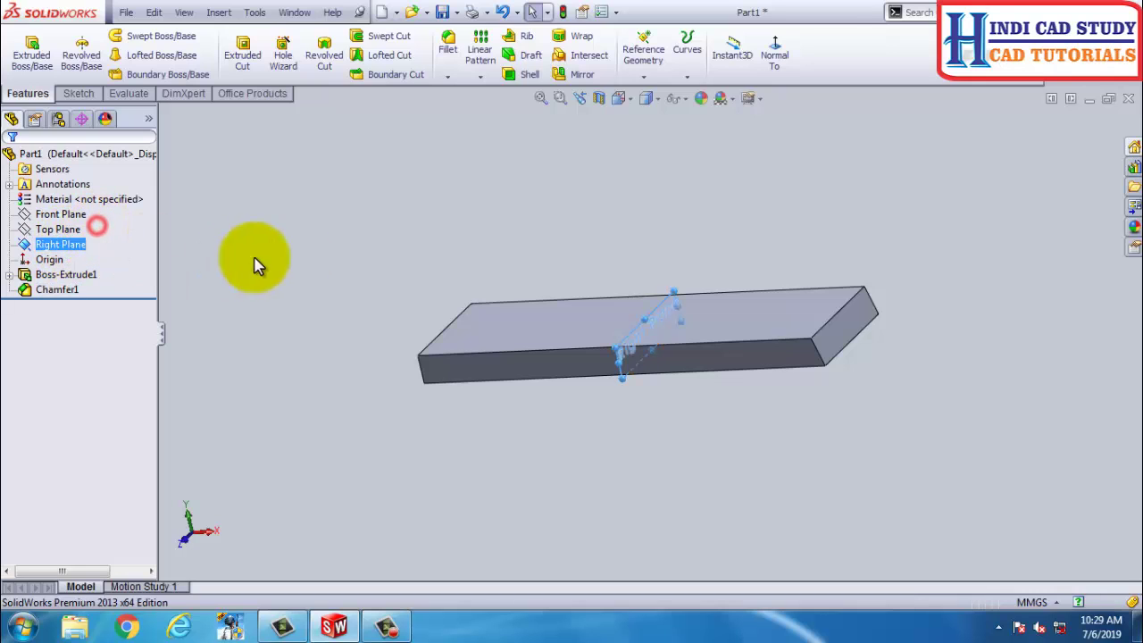
click(423, 194)
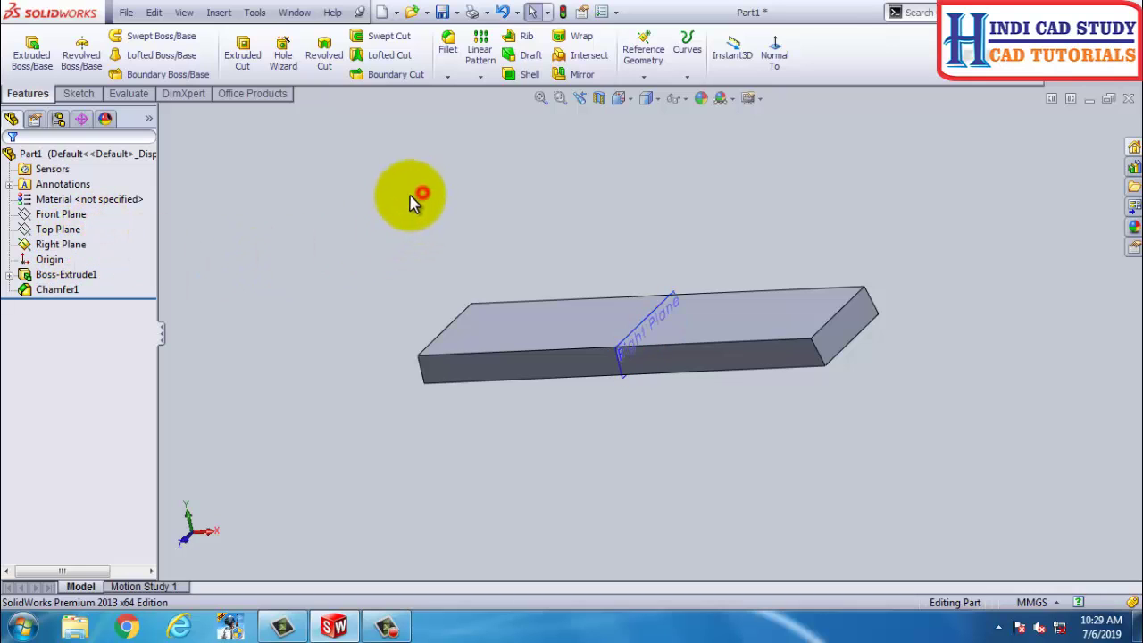
Start a Distance distance chamfer on the upper short edge at the block's -X end
middle_drag(411, 196, 533, 155)
click(449, 78)
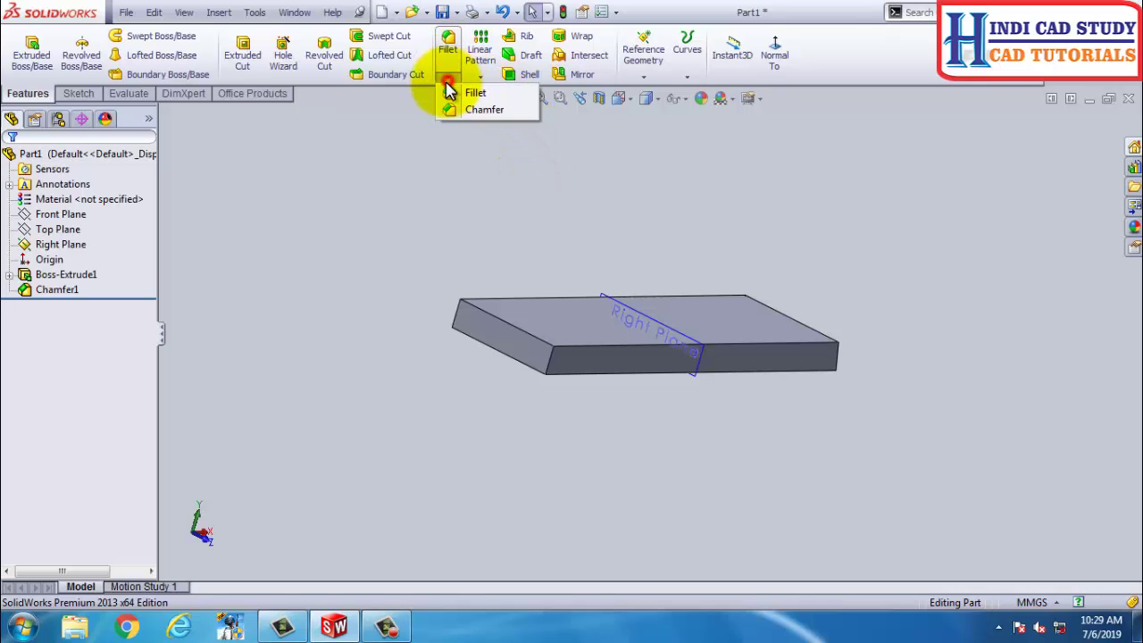
click(455, 101)
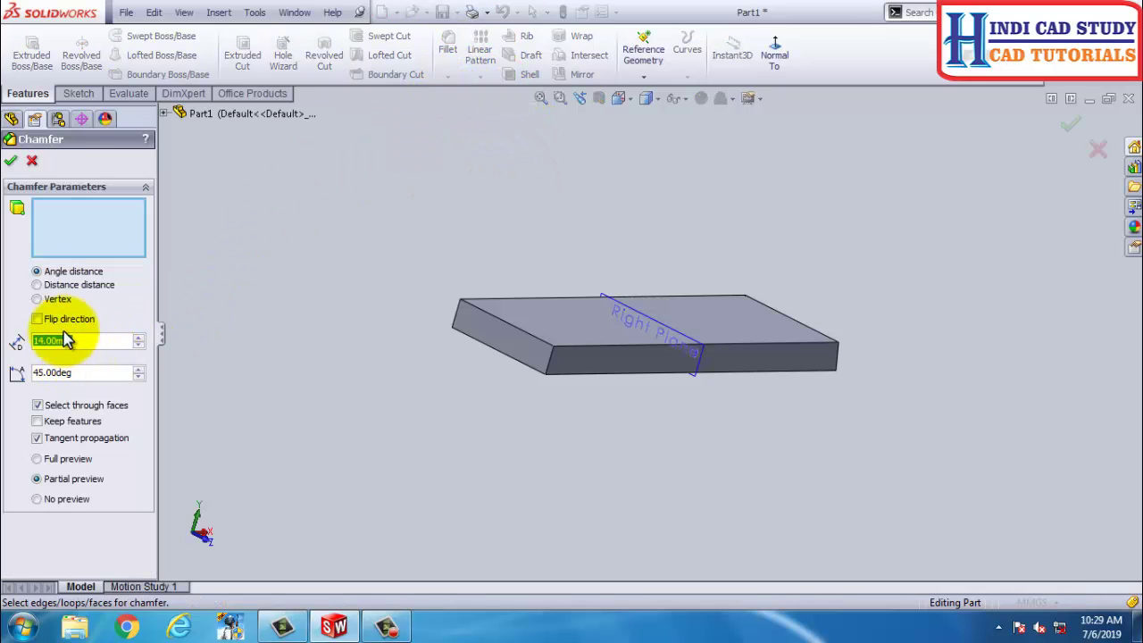
click(39, 284)
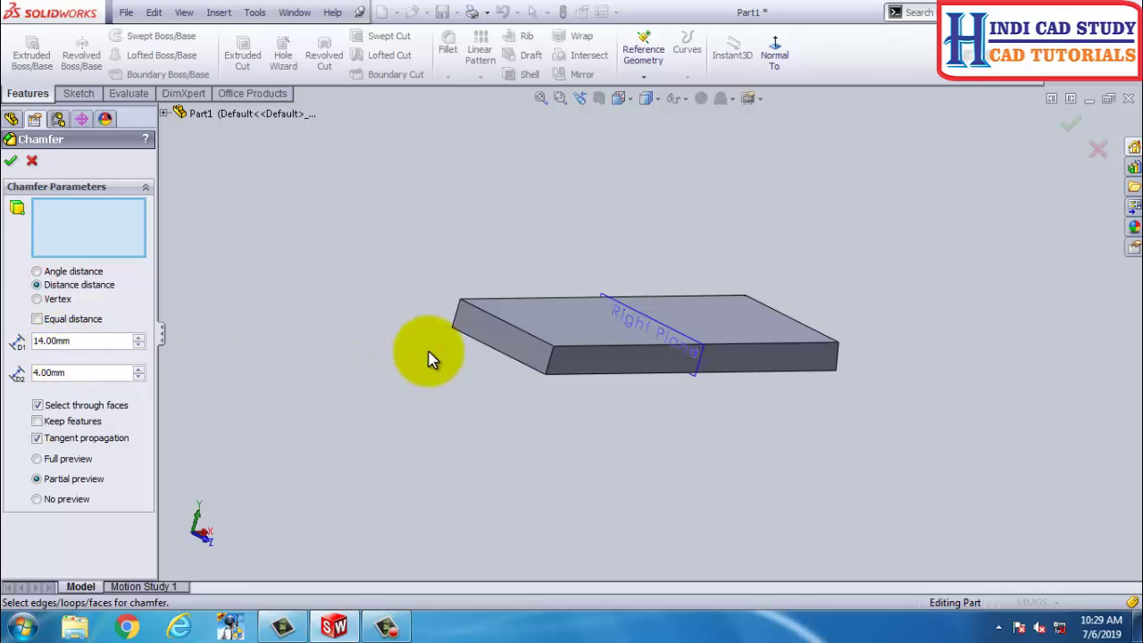
click(508, 325)
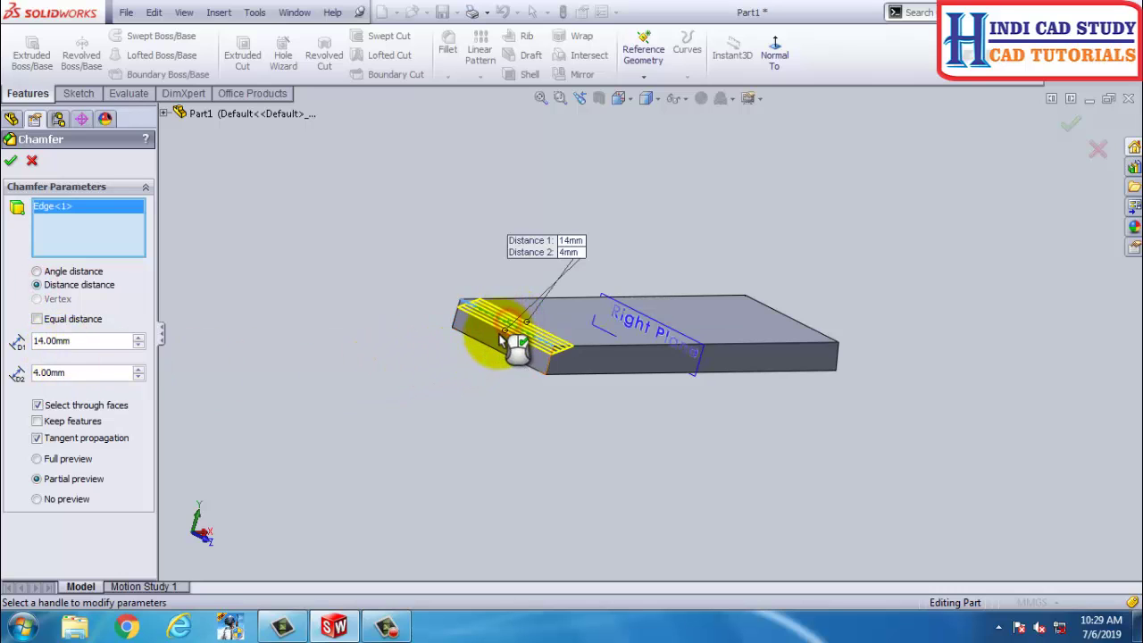
Set the chamfer's Distance 1 to 4 mm and Distance 2 to 14 mm, and accept the chamfer
middle_drag(498, 353, 409, 323)
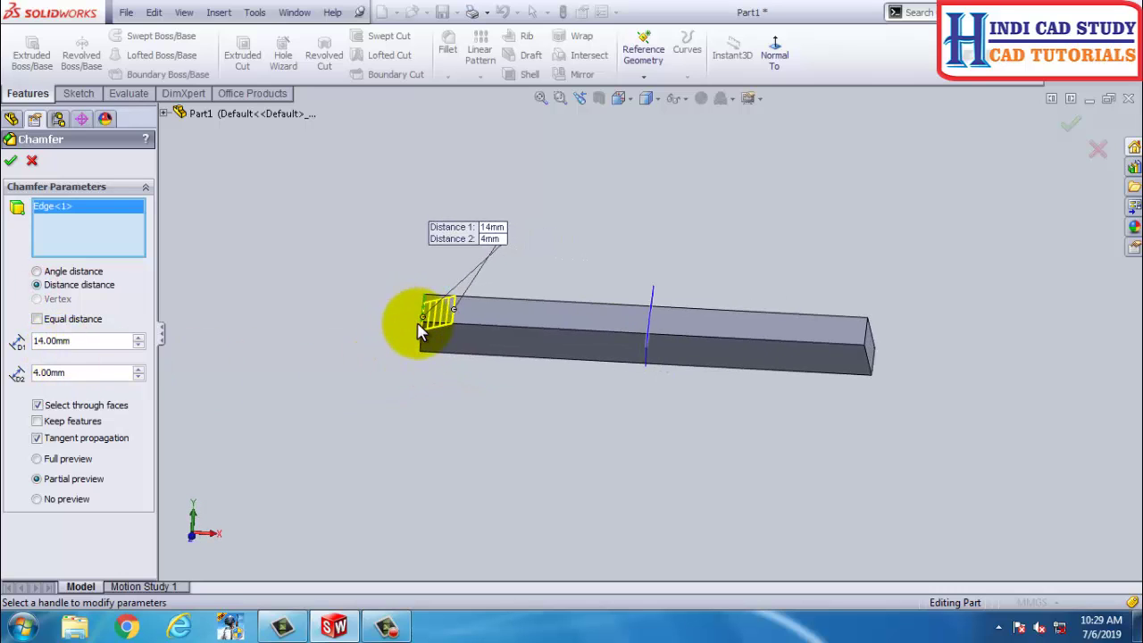
scroll(421, 330, down, 3)
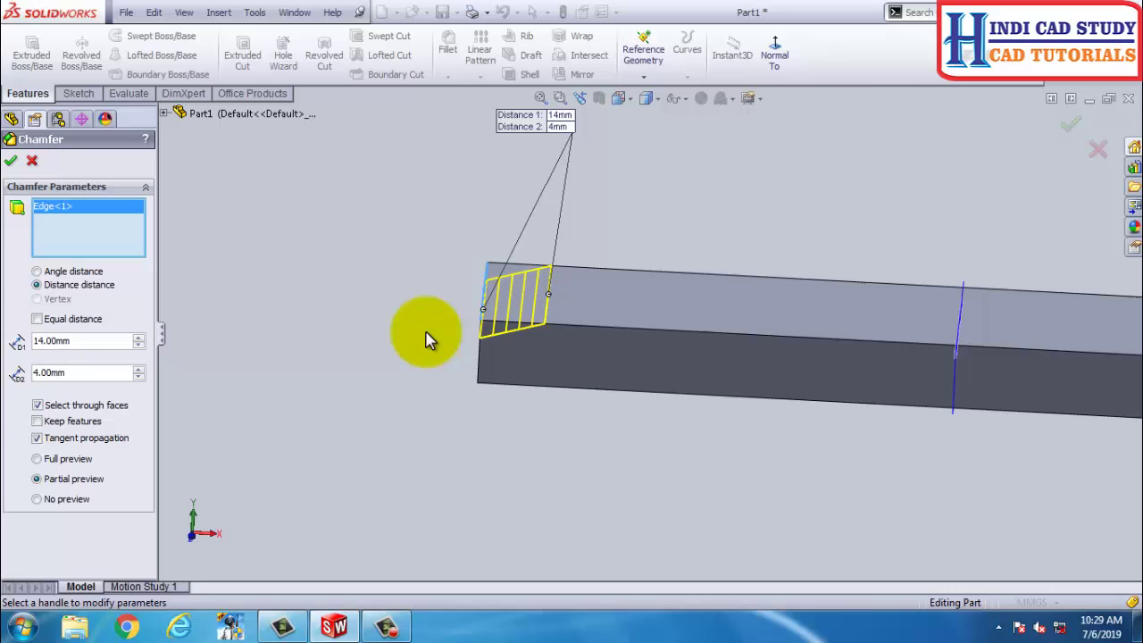
click(75, 346)
text(4)
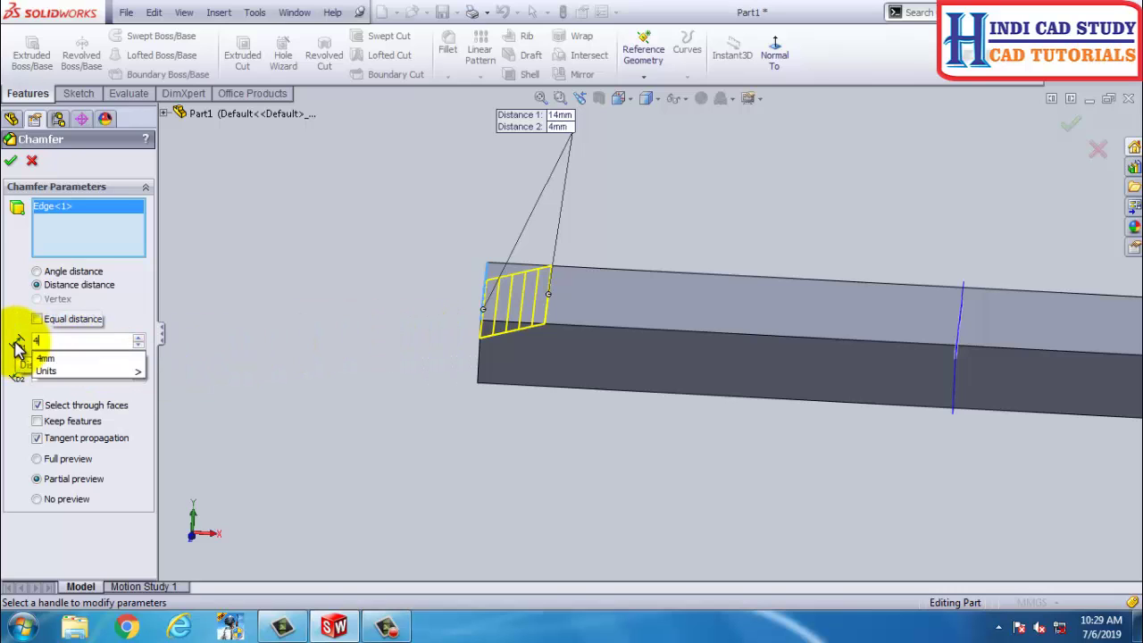
key(Return)
double_click(85, 373)
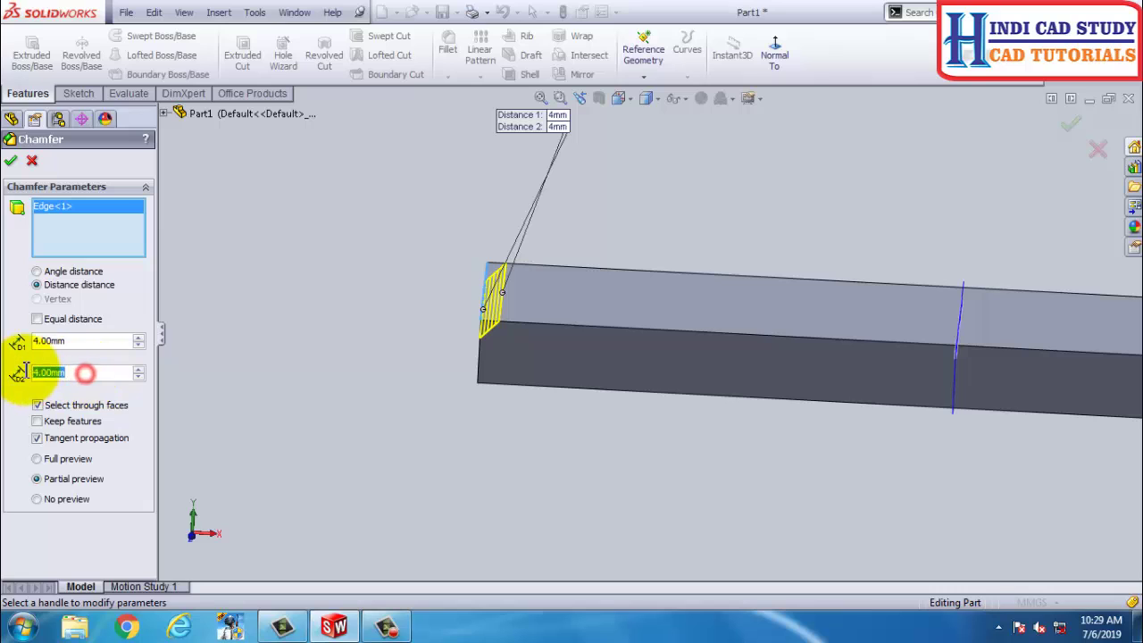
text(14)
key(Return)
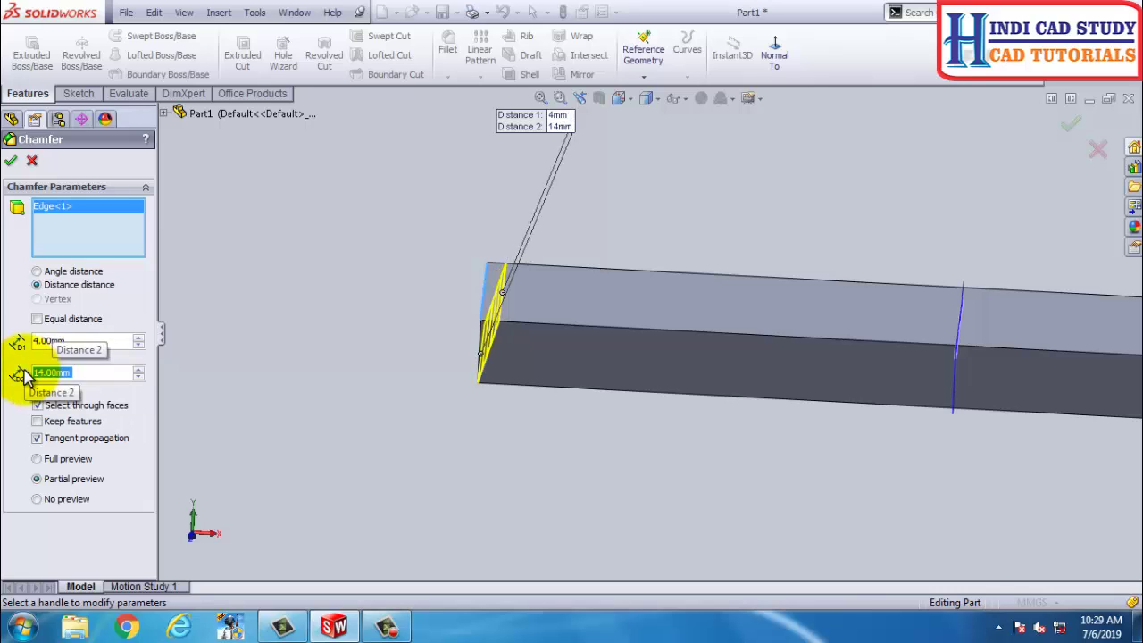
click(11, 160)
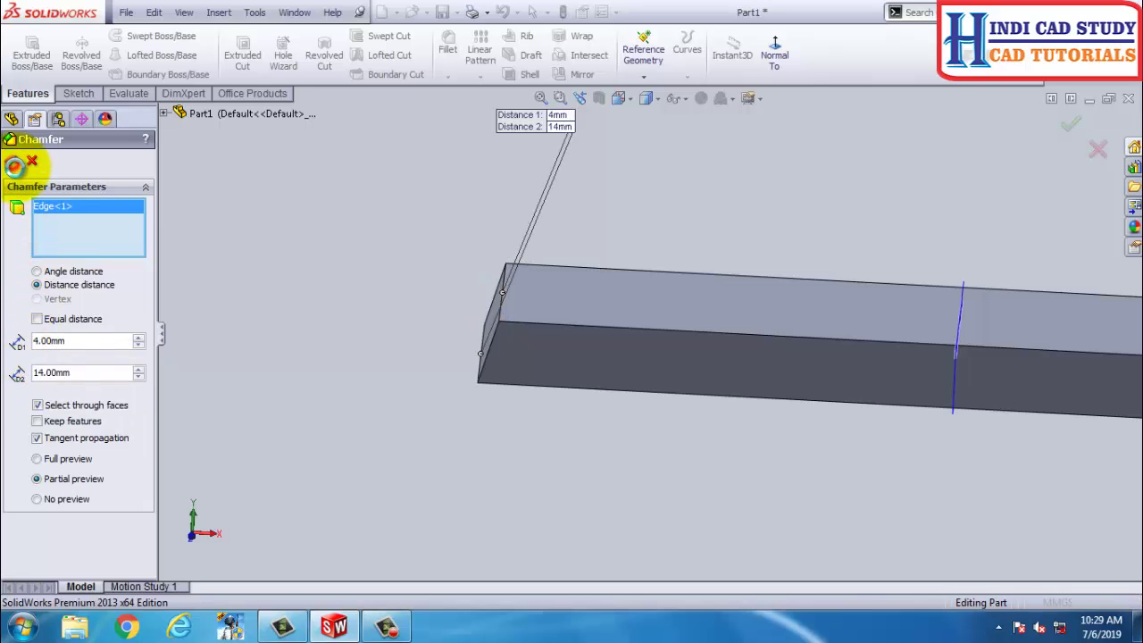
Open a new sketch on the block's top face and orient the view normal to it
scroll(375, 339, up, 3)
middle_drag(375, 339, 539, 420)
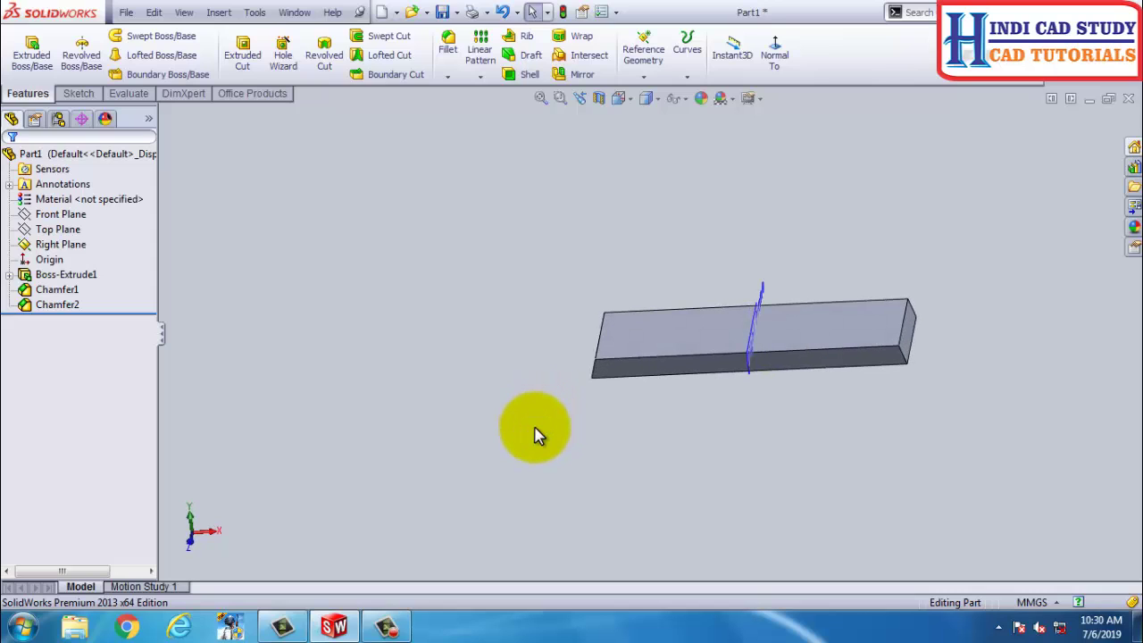
click(705, 334)
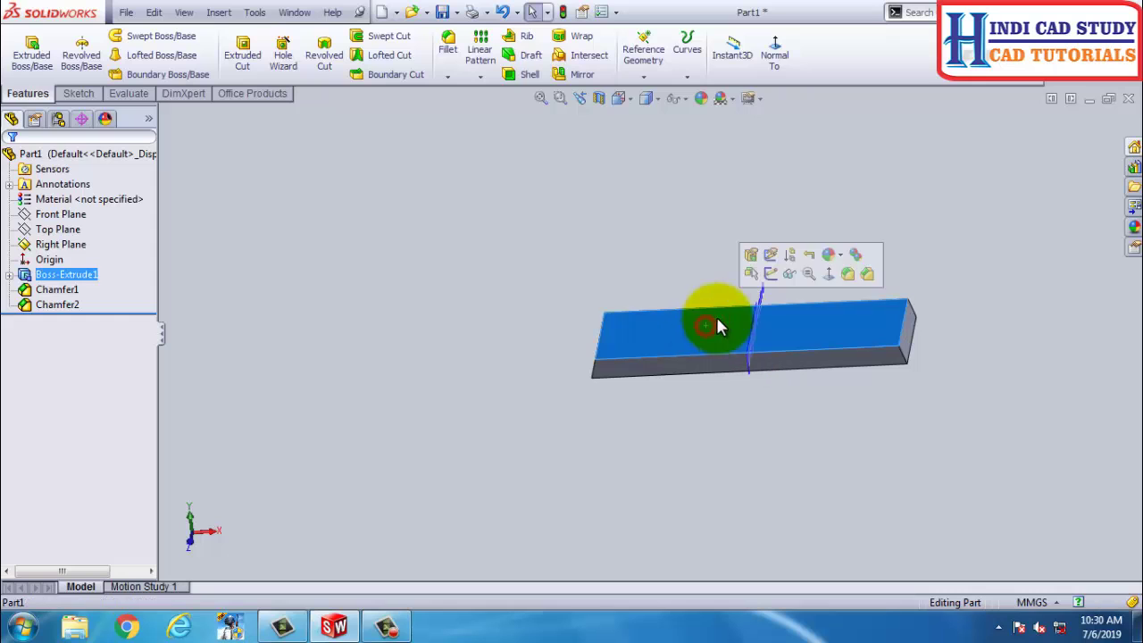
click(761, 259)
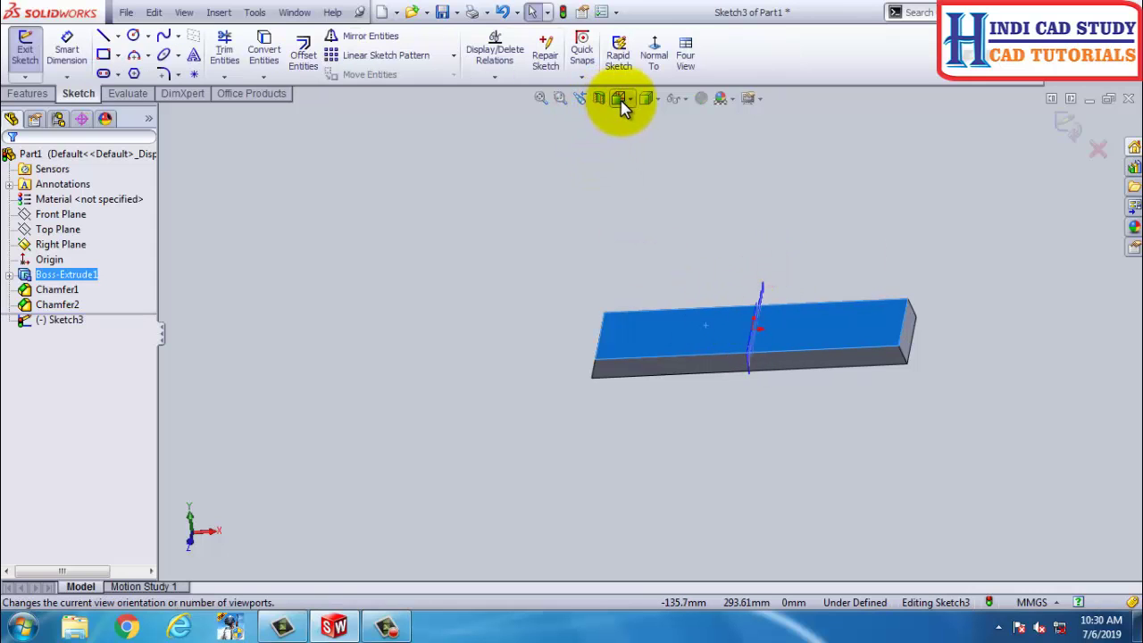
click(656, 59)
click(719, 214)
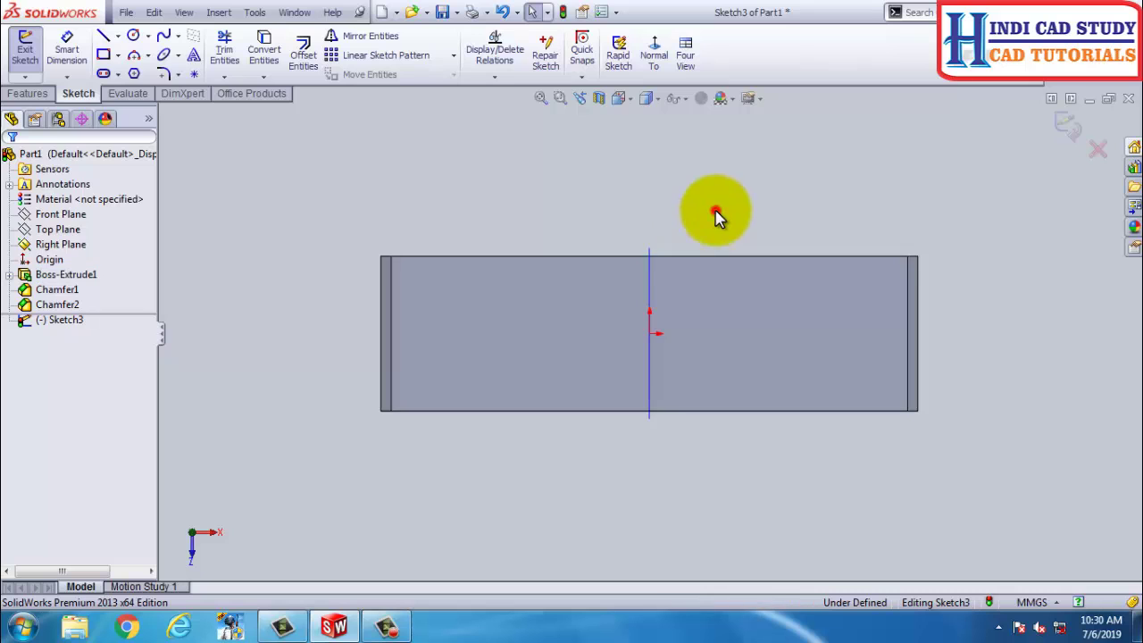
Sketch a circle centred on the origin with a radius of 54 mm
click(133, 35)
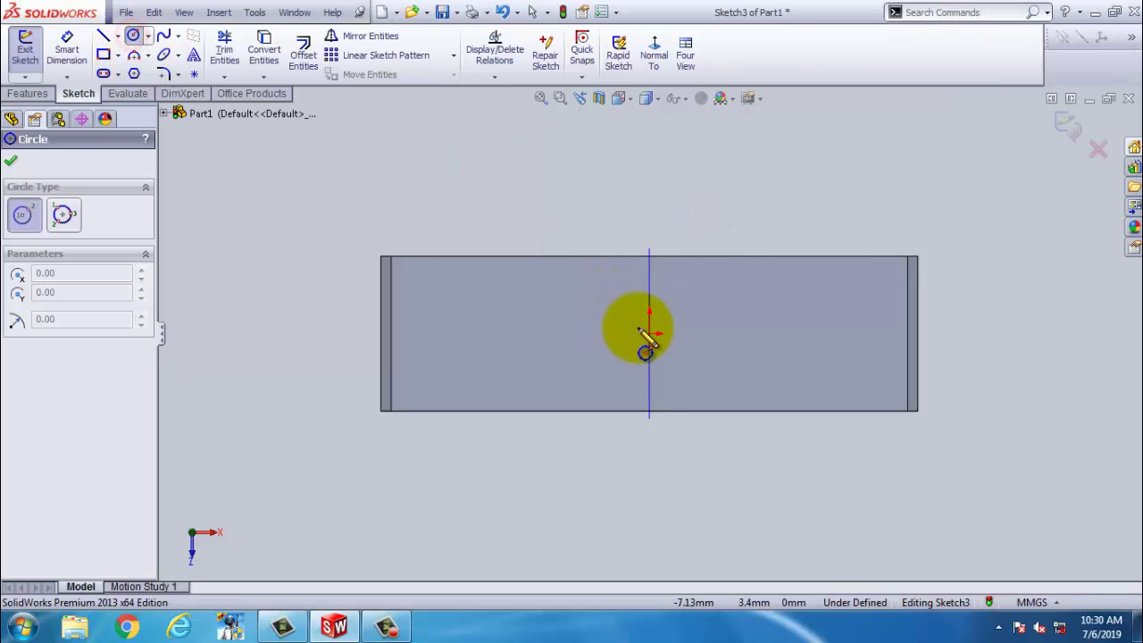
drag(649, 333, 862, 333)
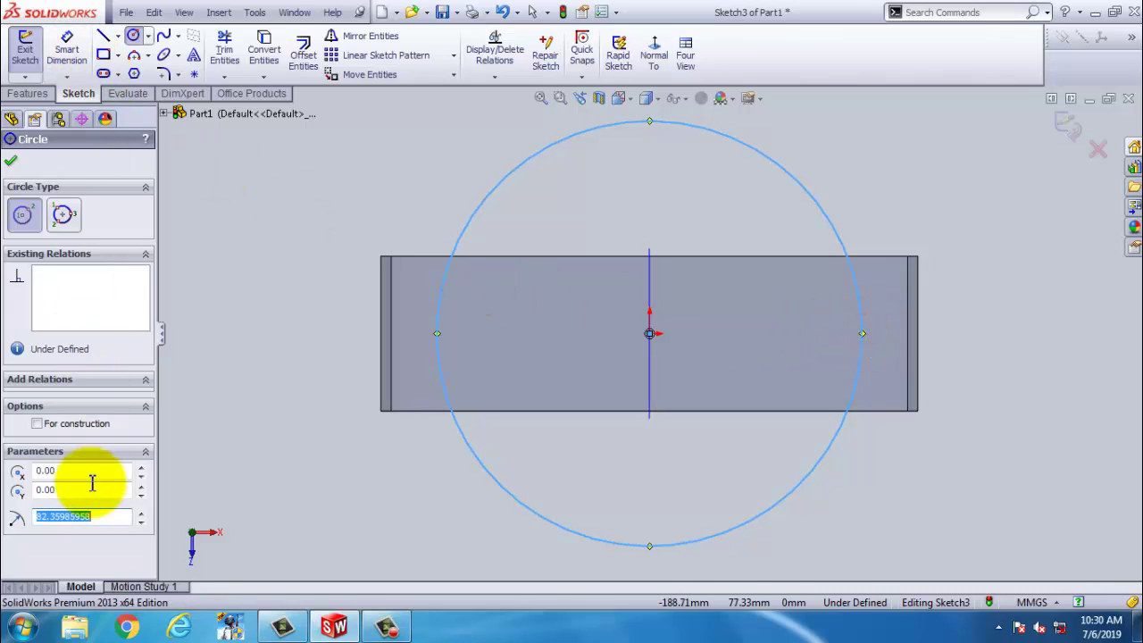
click(98, 515)
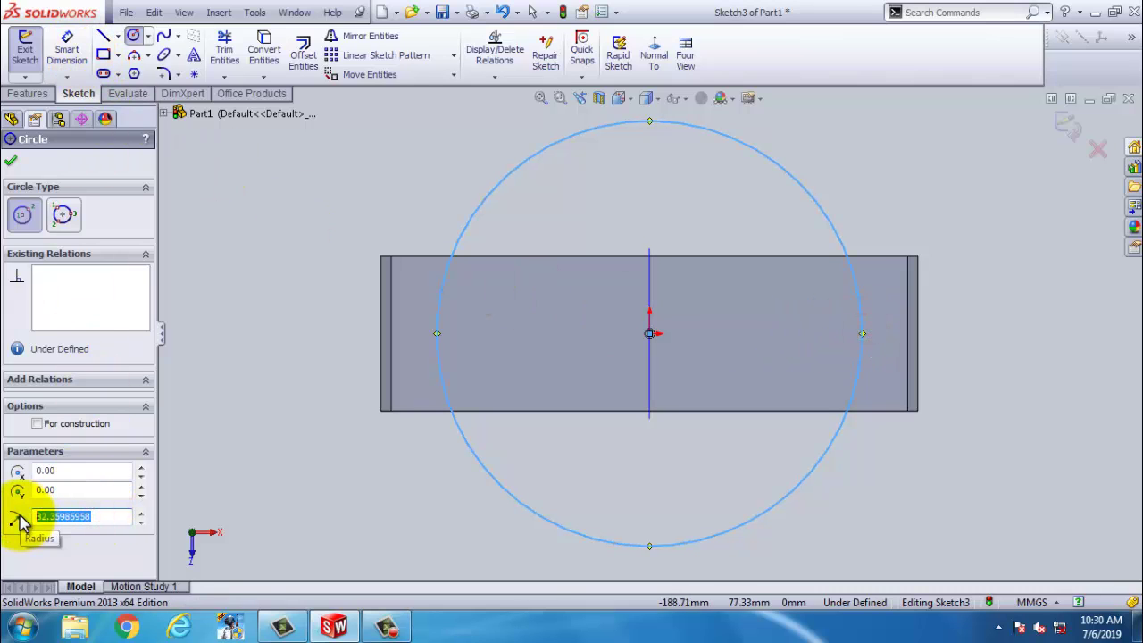
key(Return)
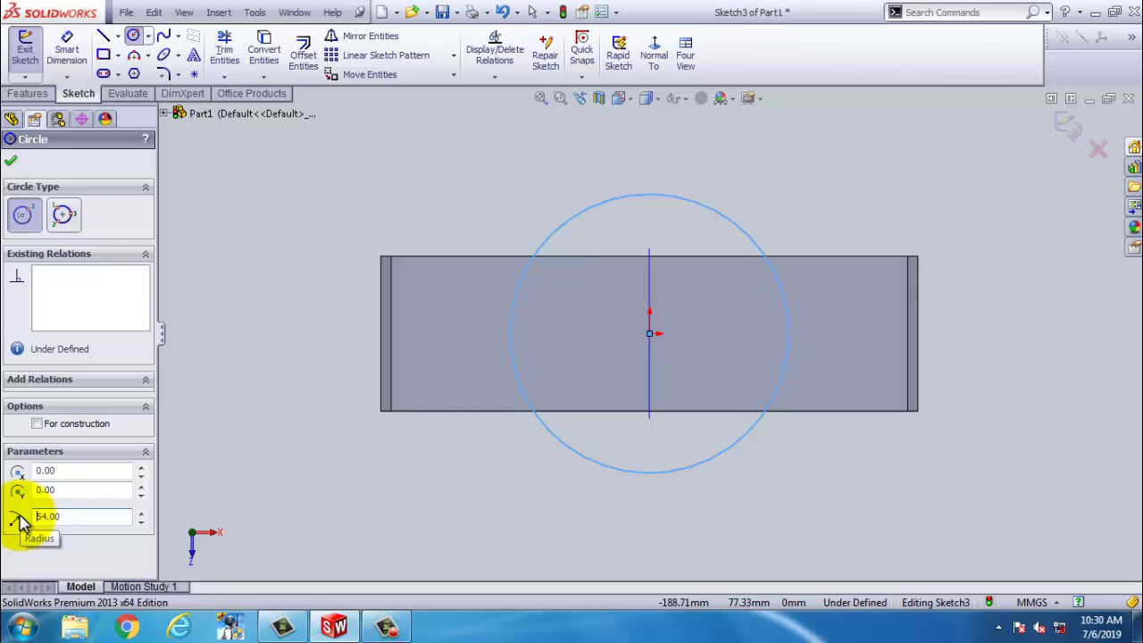
key(Escape)
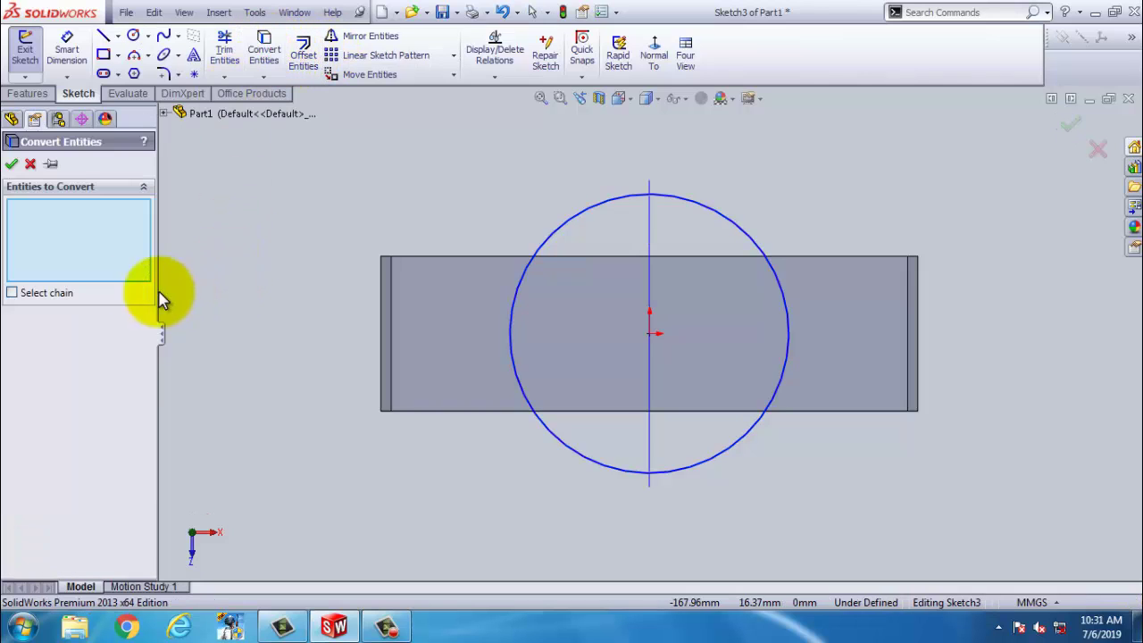
Convert the two long edges of the top face into sketch lines
click(464, 256)
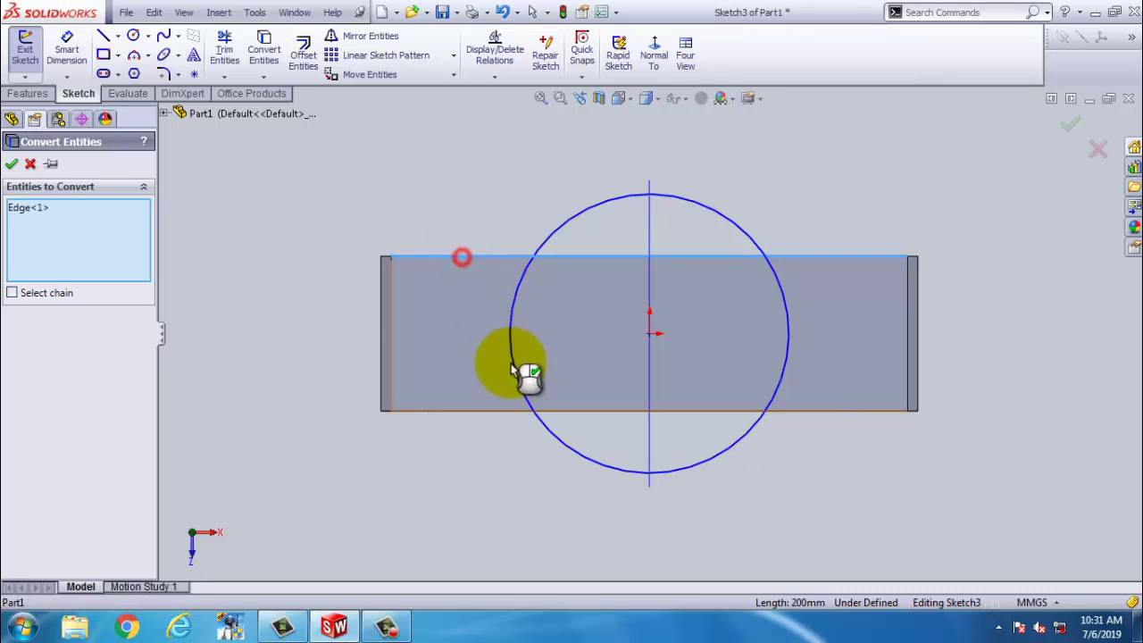
click(488, 413)
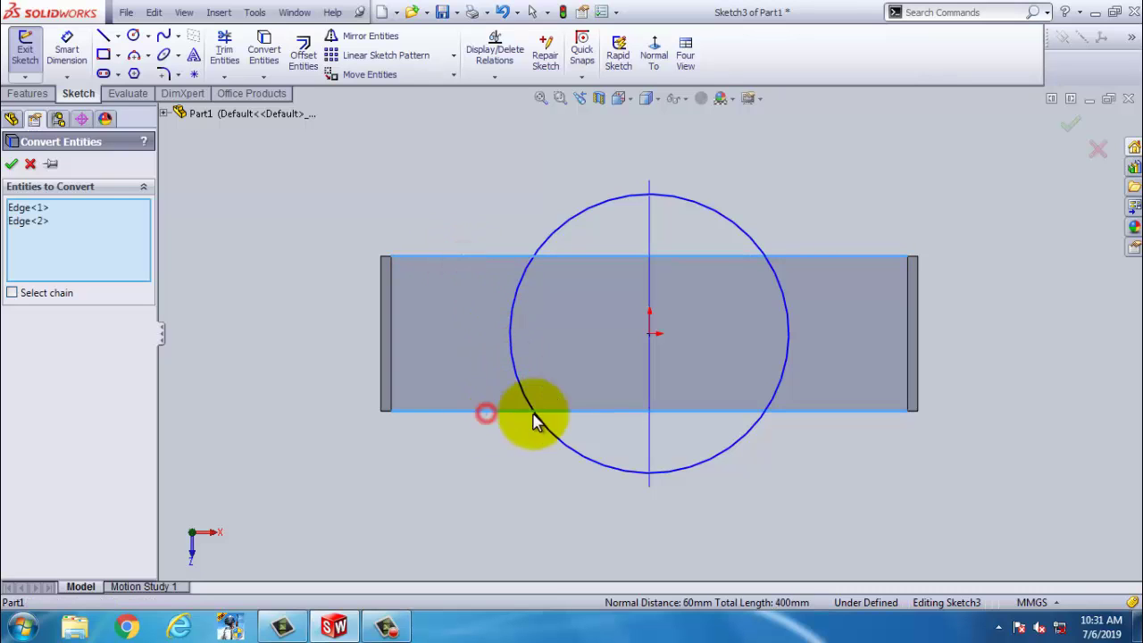
click(11, 164)
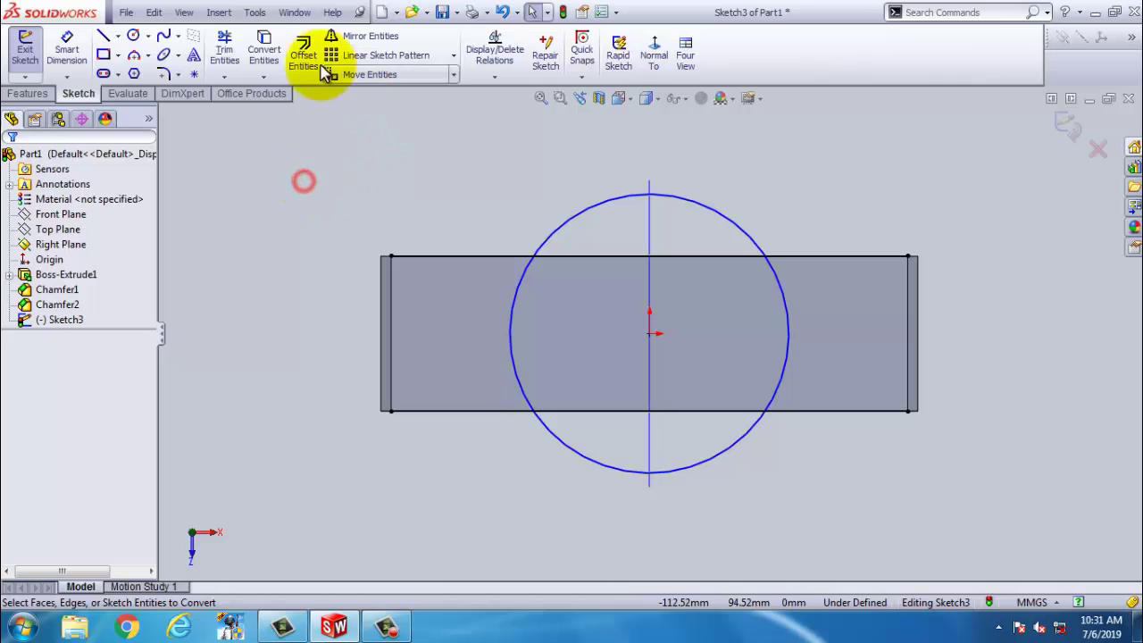
Power trim the circle and lines outside the closed central profile, and exit the sketch
click(224, 51)
mouse_move(466, 192)
mouse_down()
mouse_move(915, 241)
mouse_move(871, 255)
mouse_move(864, 393)
mouse_move(772, 457)
mouse_move(584, 440)
mouse_move(462, 403)
mouse_move(437, 220)
mouse_up()
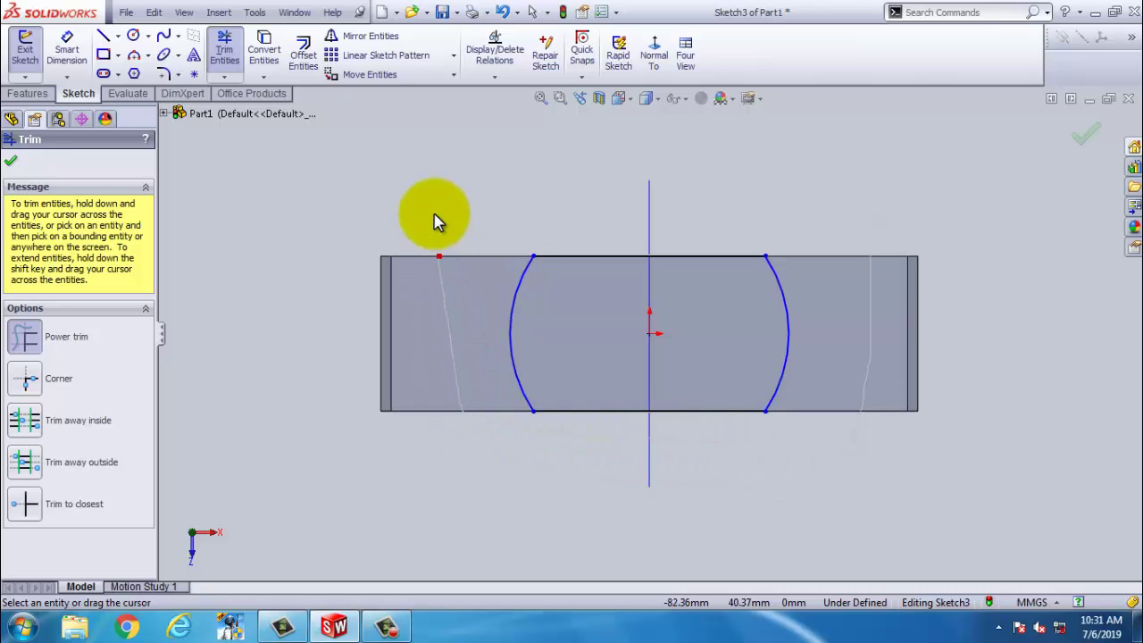
click(10, 161)
click(1066, 125)
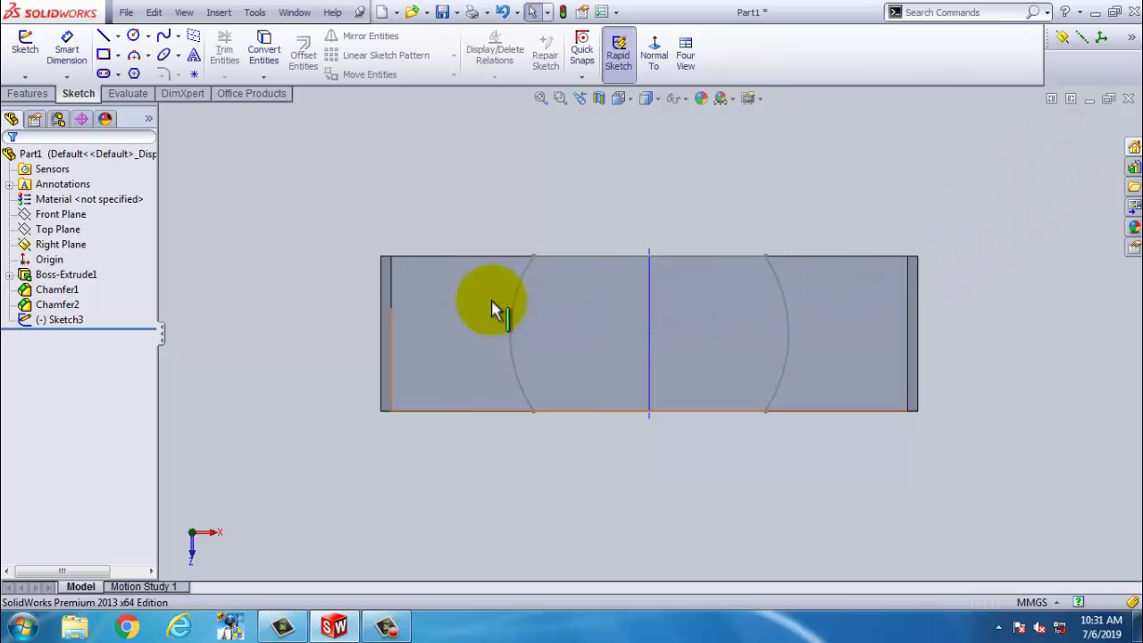
Extrude the arc-ended central profile upward as a 54 mm Blind boss merged with the block
click(27, 93)
click(31, 54)
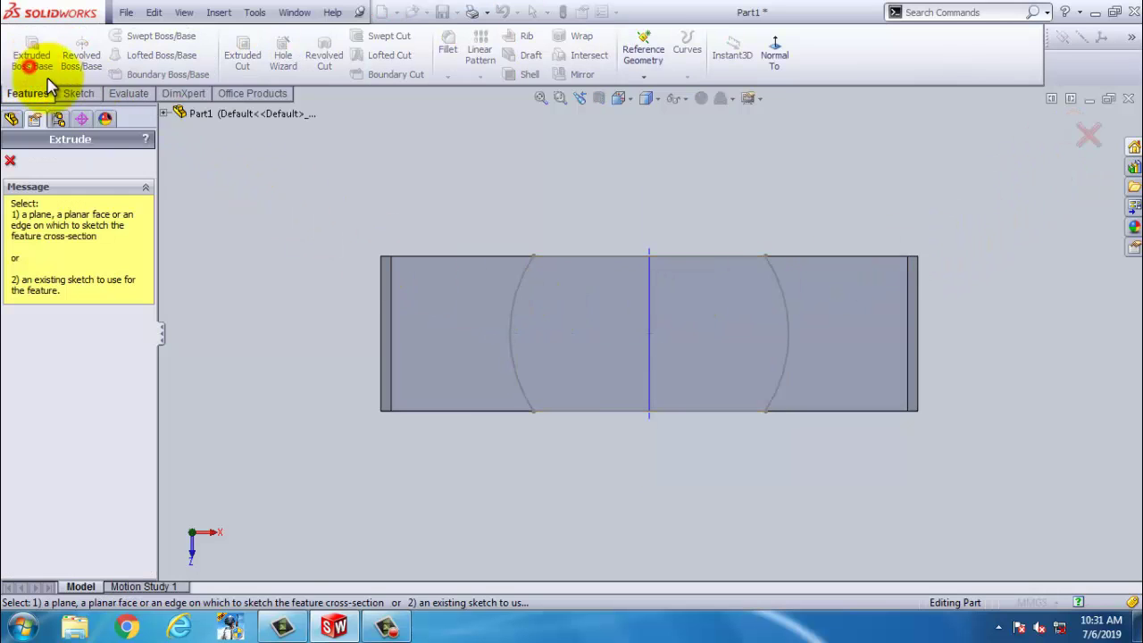
click(516, 329)
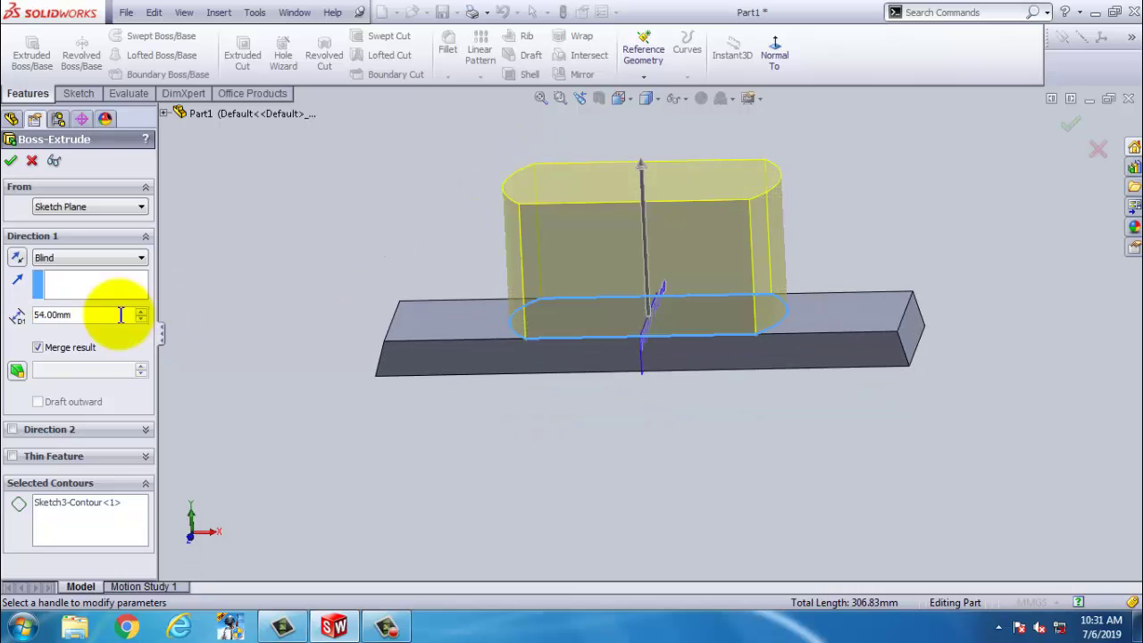
drag(39, 315, 79, 317)
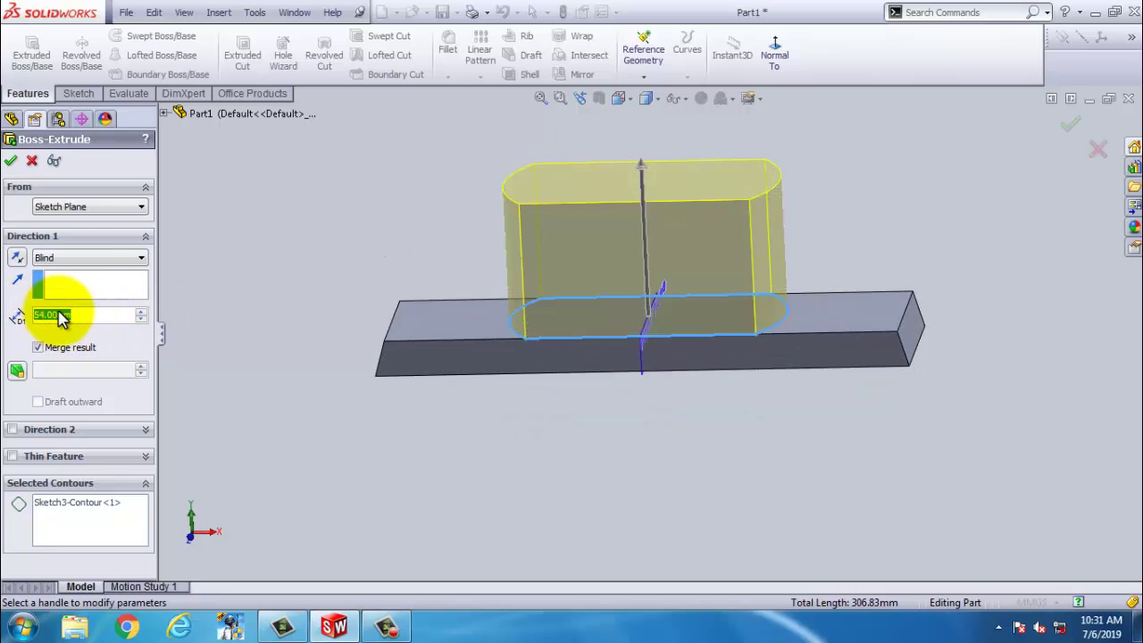
text(6)
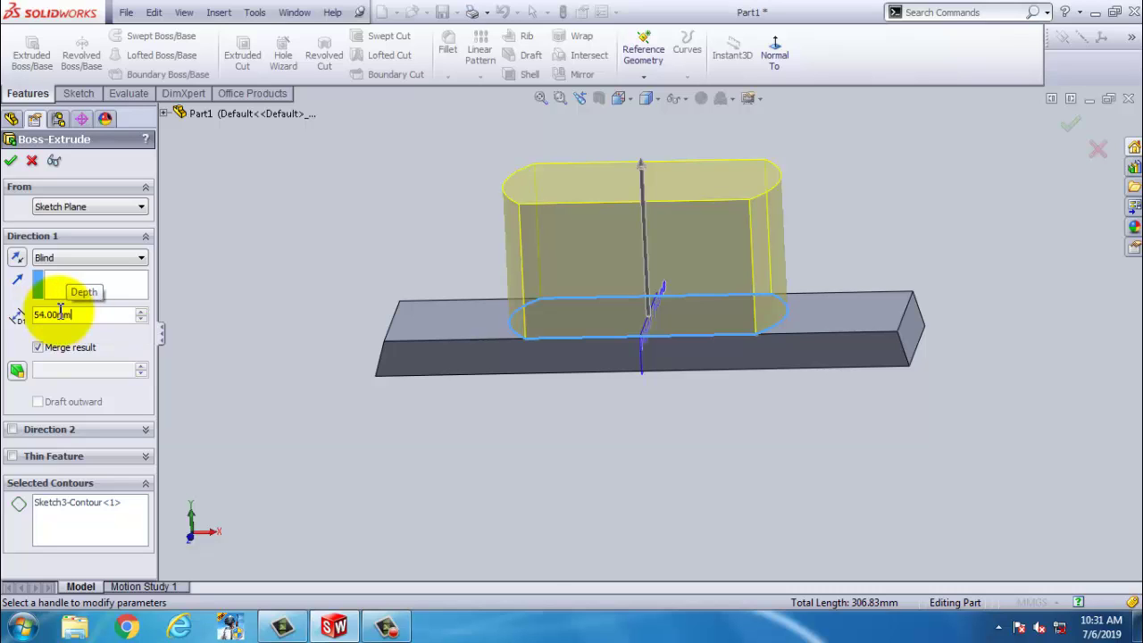
click(13, 163)
Open a new sketch on the part's long front face and orient the view to the front
middle_drag(613, 425, 758, 301)
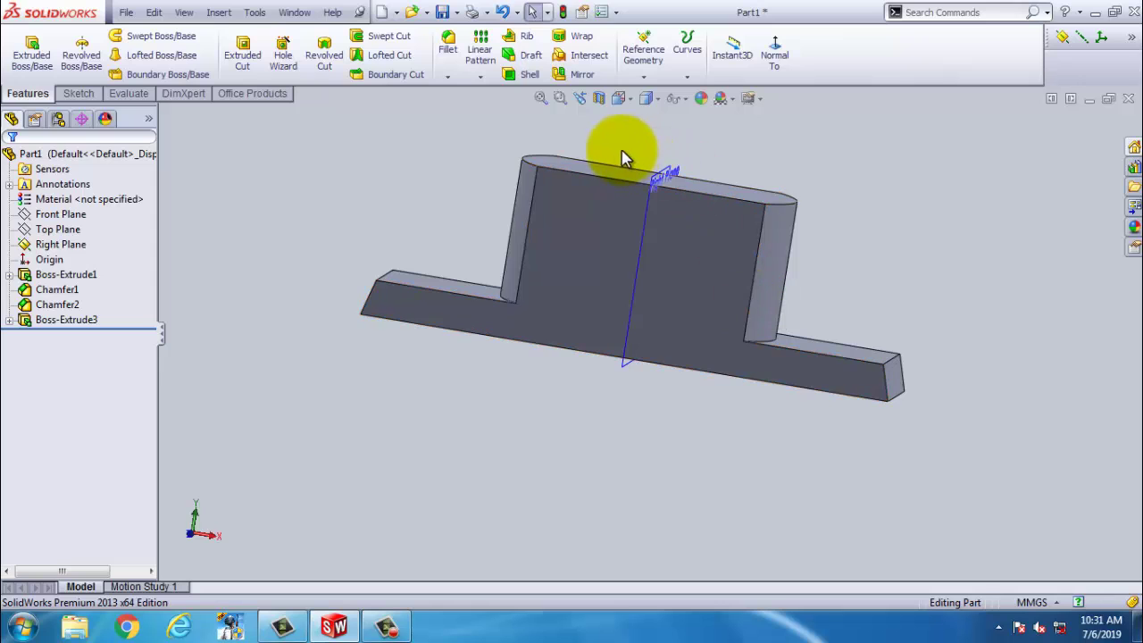
click(697, 264)
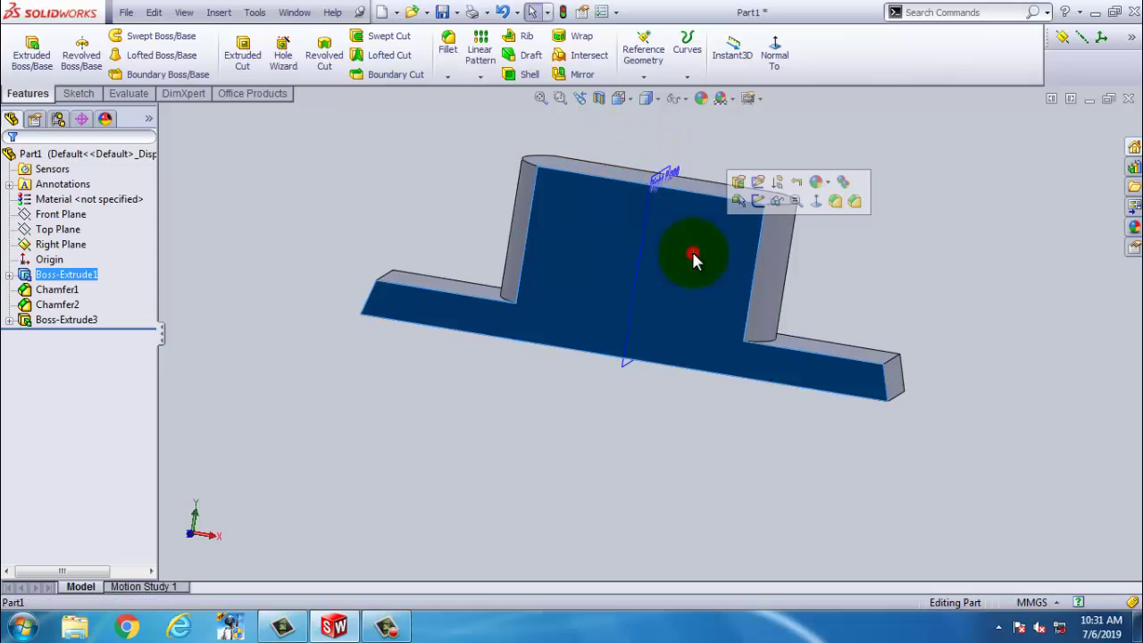
click(757, 198)
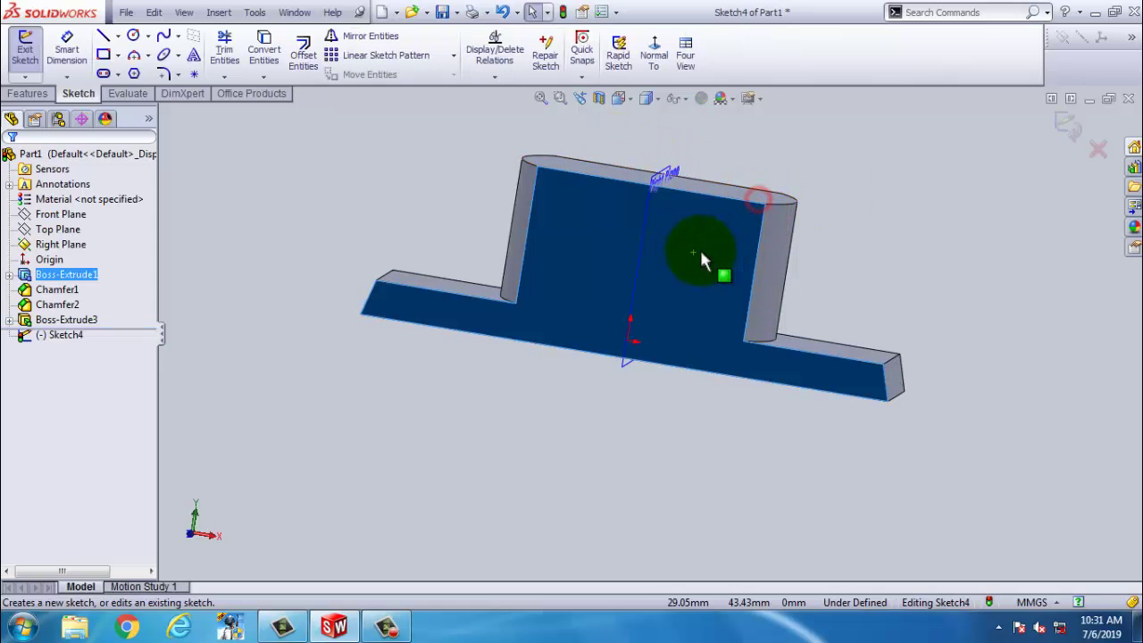
click(628, 99)
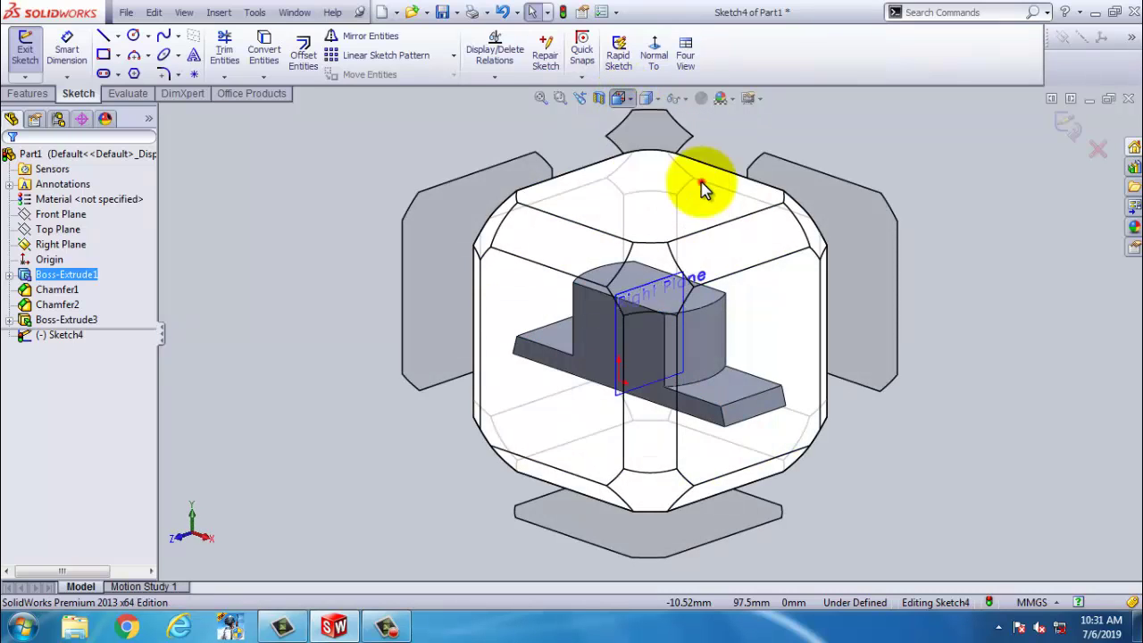
click(702, 186)
click(512, 172)
scroll(665, 235, down, 3)
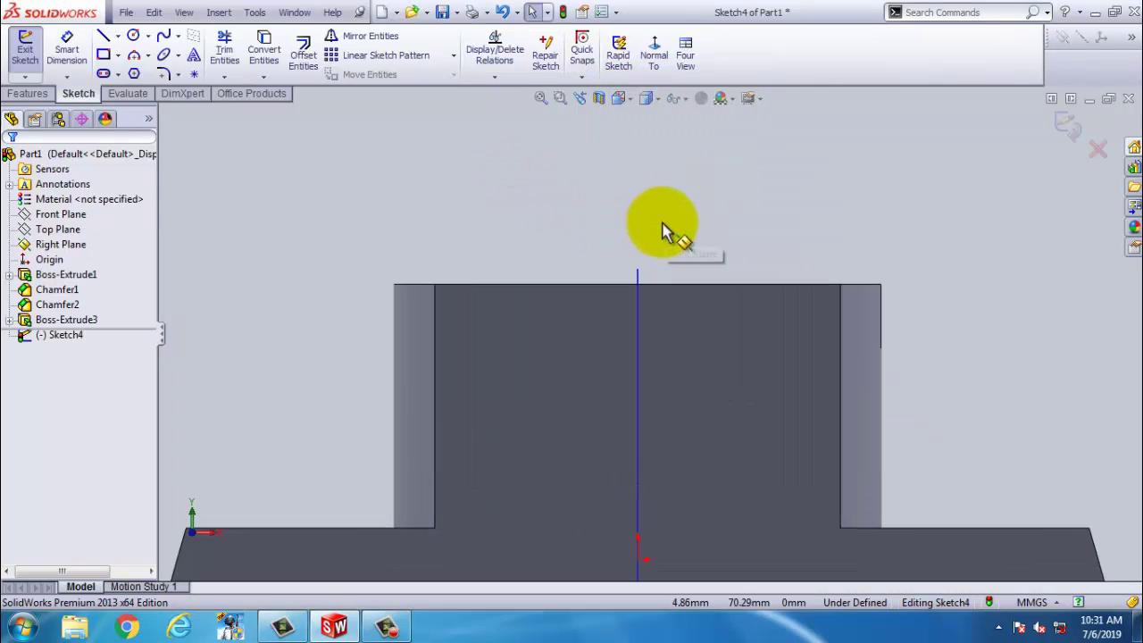
Draw a vertical construction line about 117 mm long through the part's middle, from below the base to above the boss
click(104, 38)
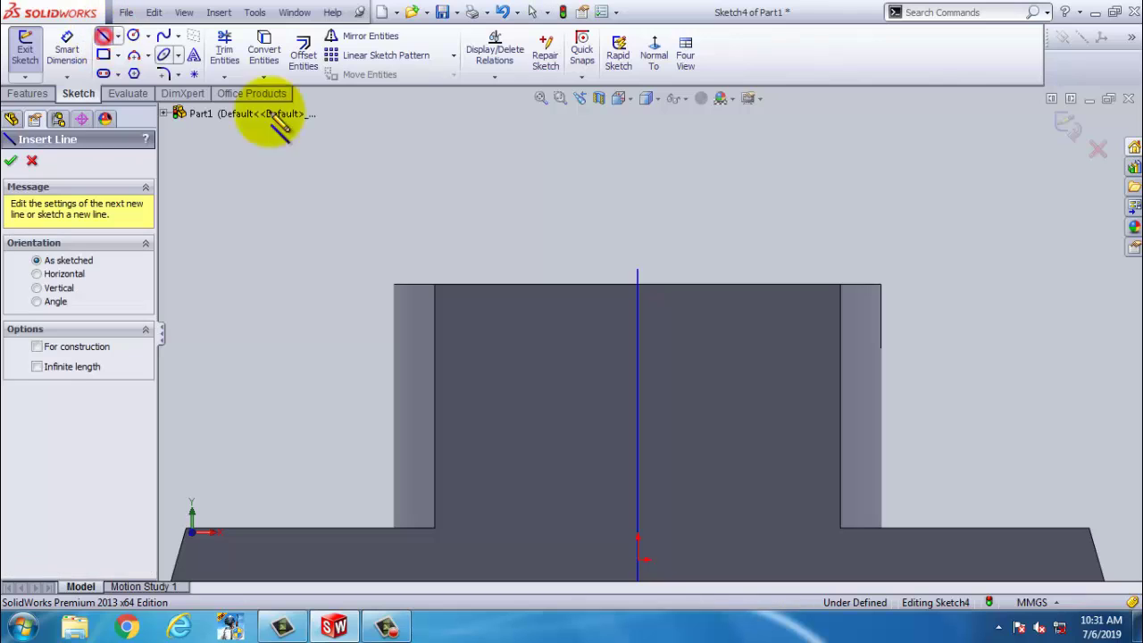
scroll(566, 237, up, 3)
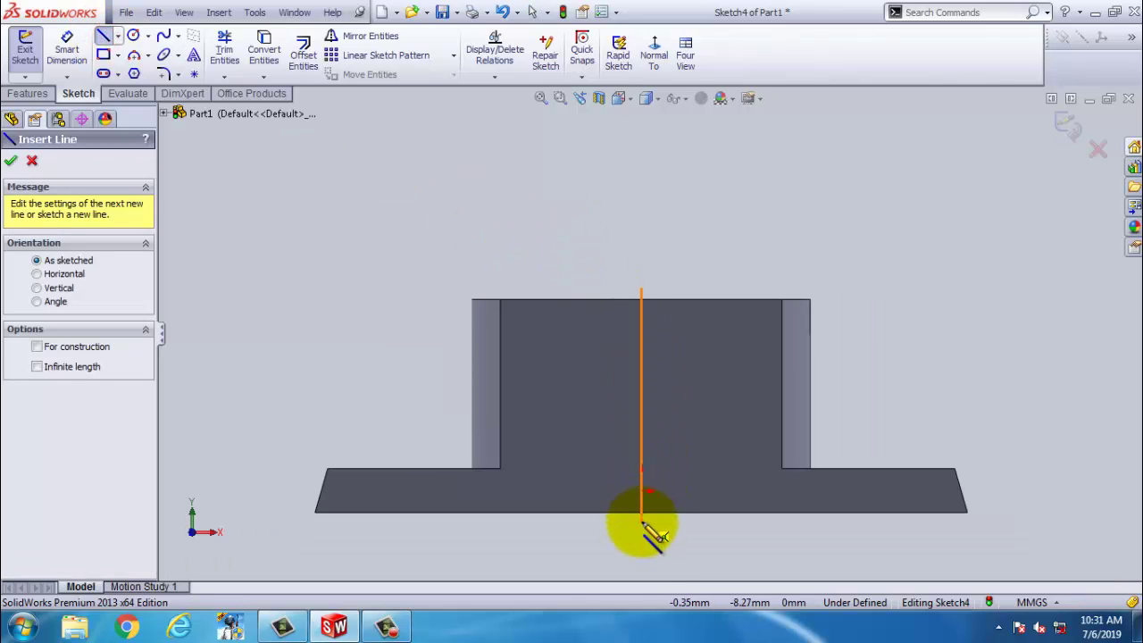
click(641, 536)
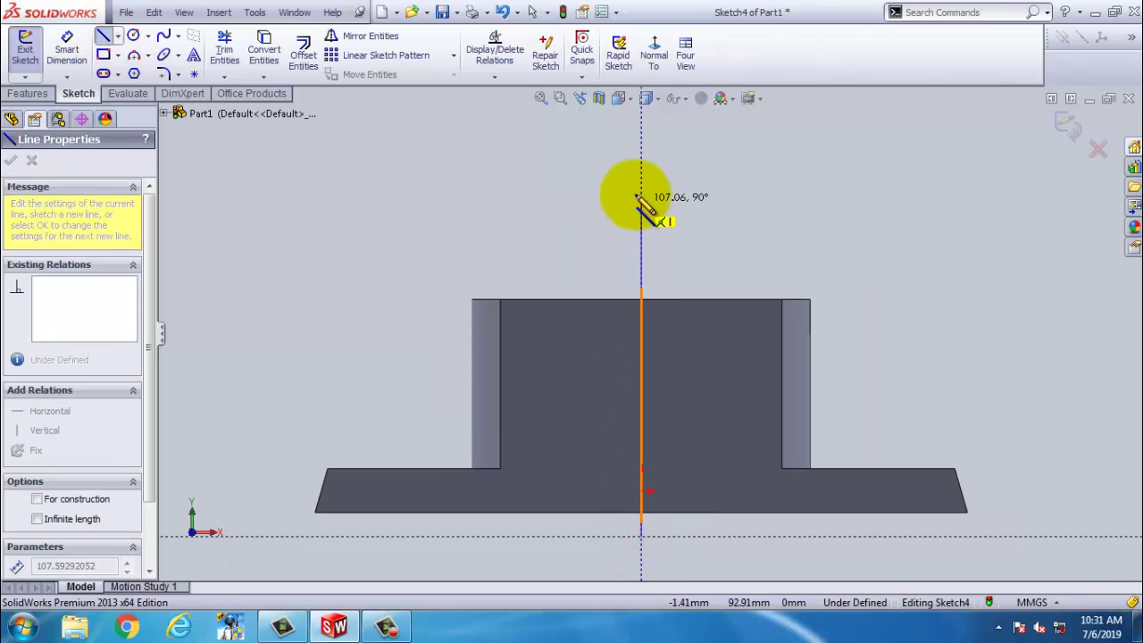
click(641, 170)
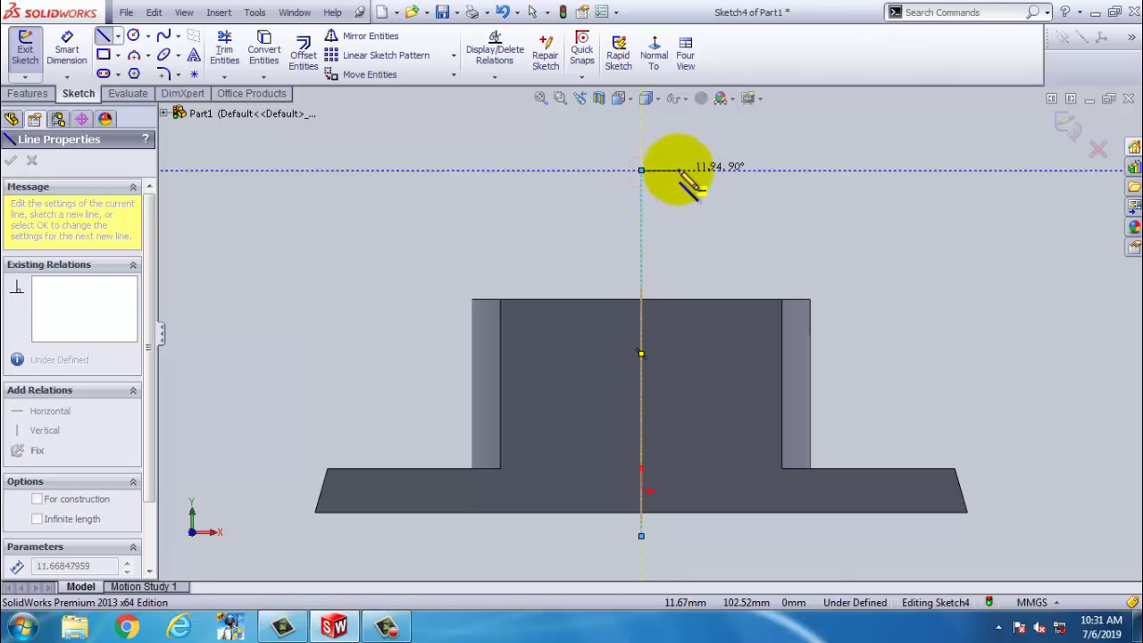
right_click(672, 169)
click(711, 132)
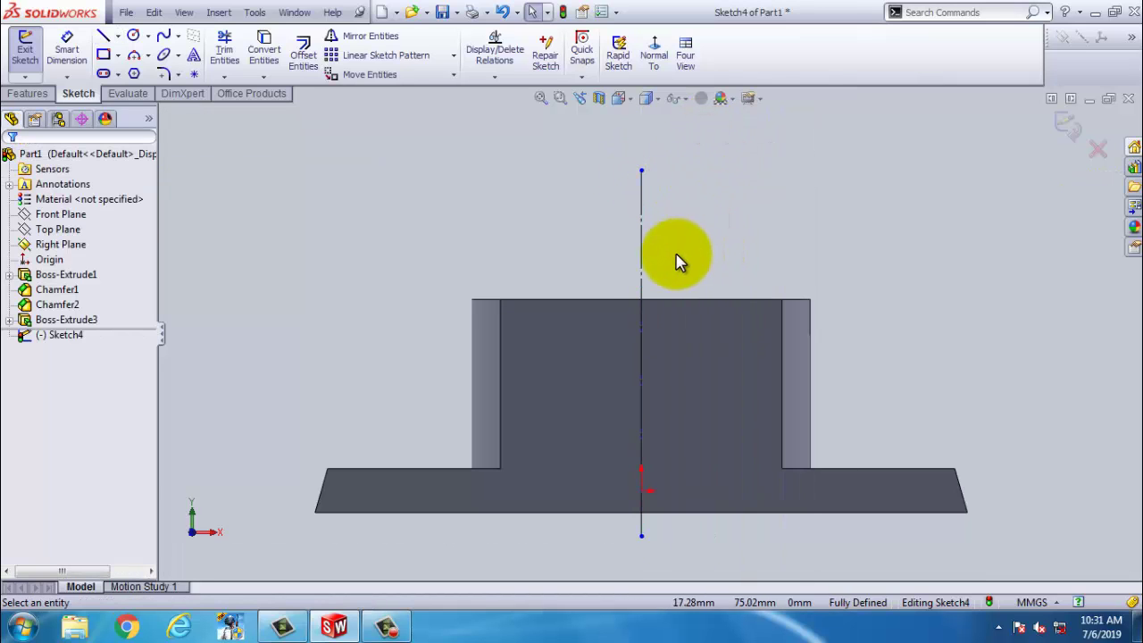
click(405, 198)
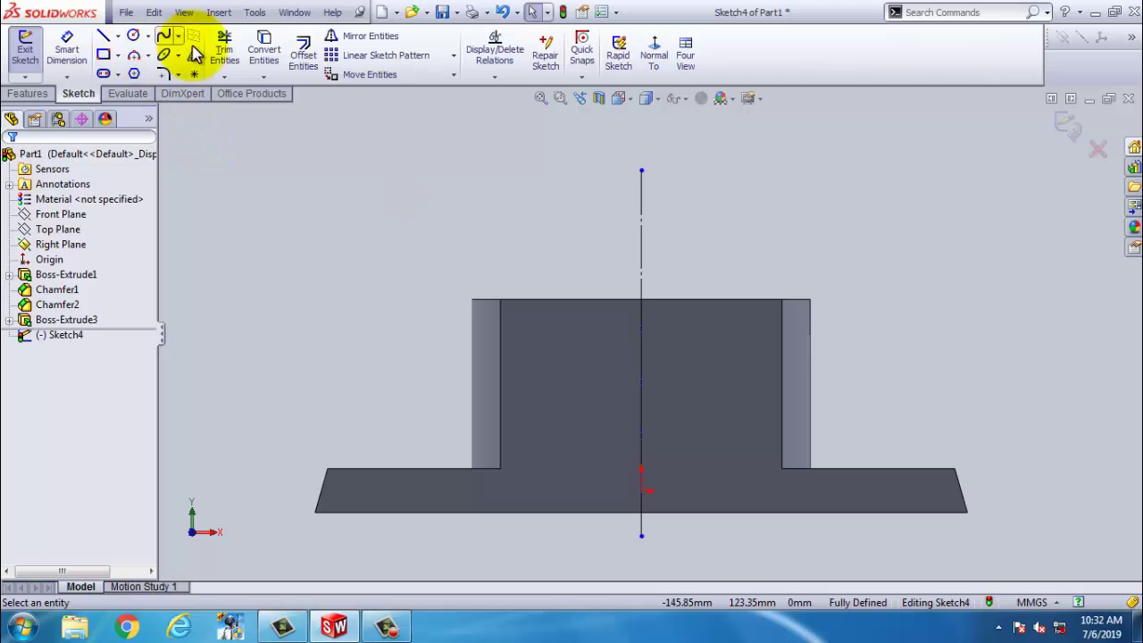
Offset the vertical centreline bi-directionally by 28 mm to create a line on each side
click(304, 54)
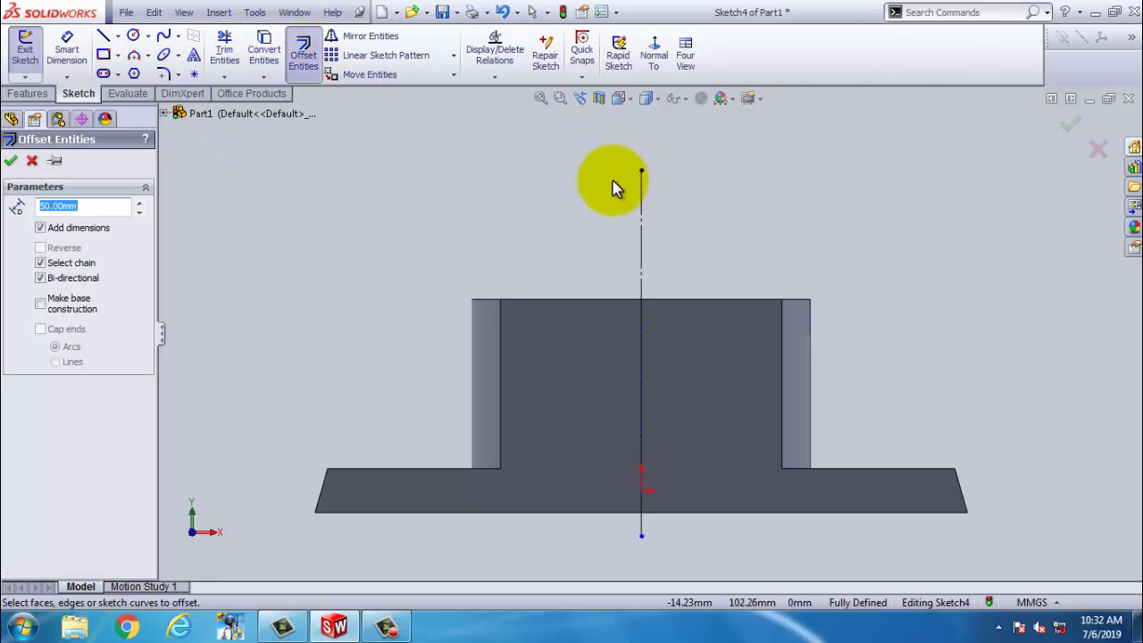
click(642, 216)
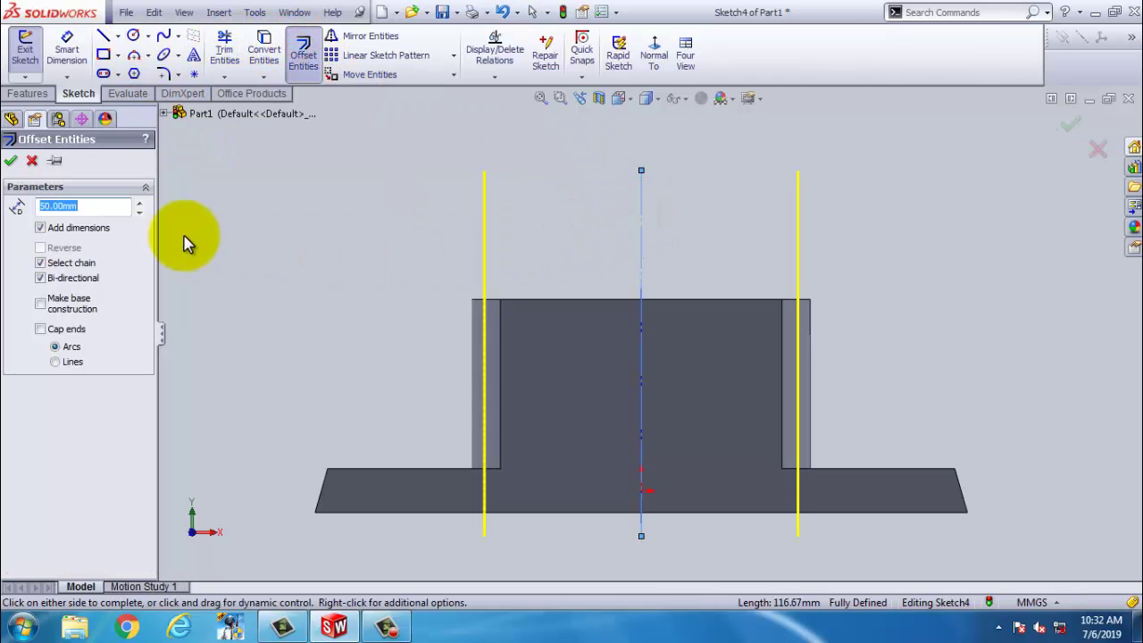
double_click(82, 206)
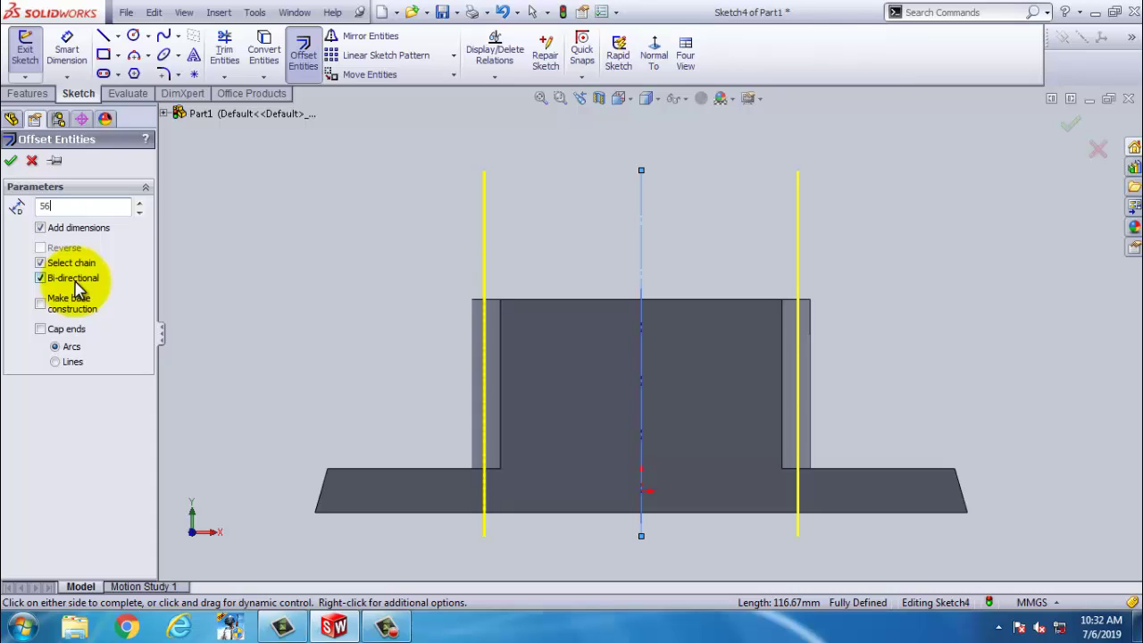
key(Return)
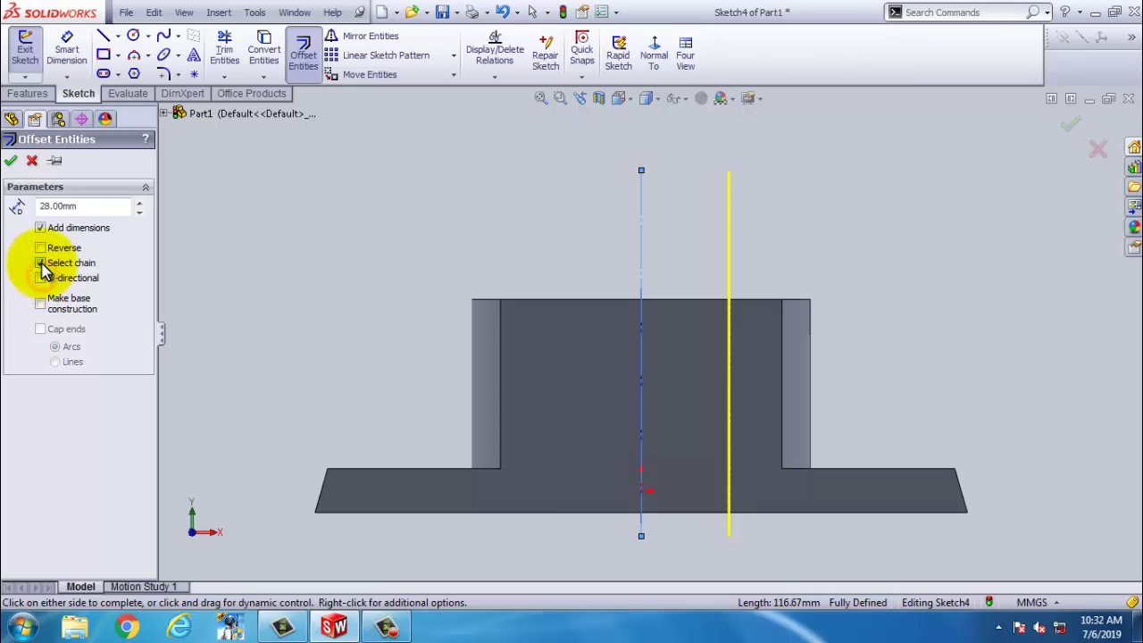
click(40, 248)
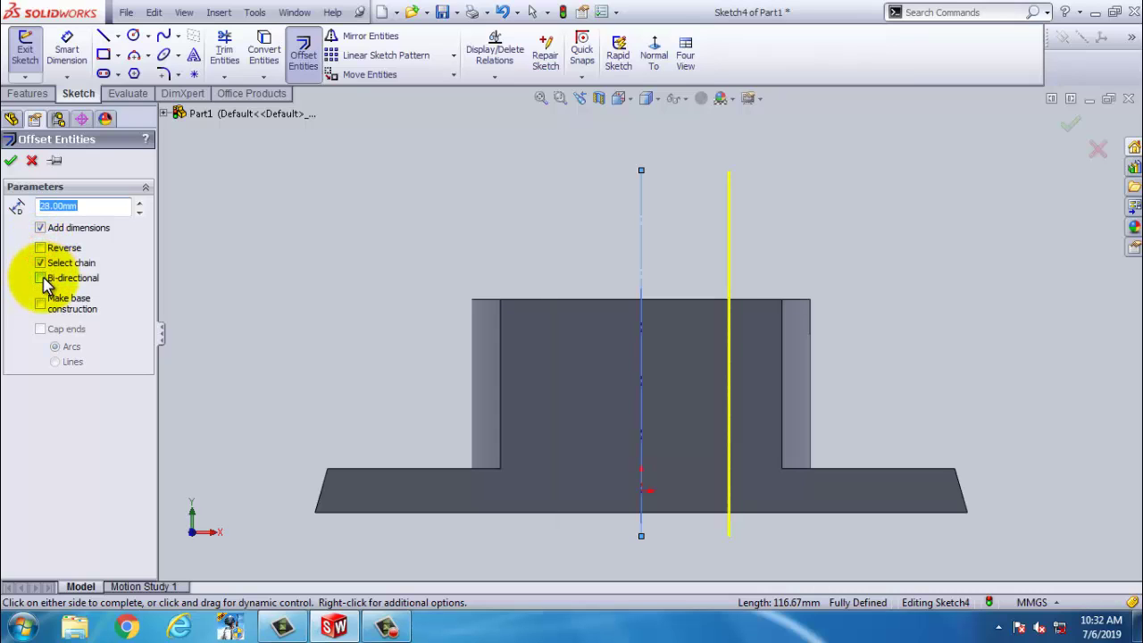
click(10, 160)
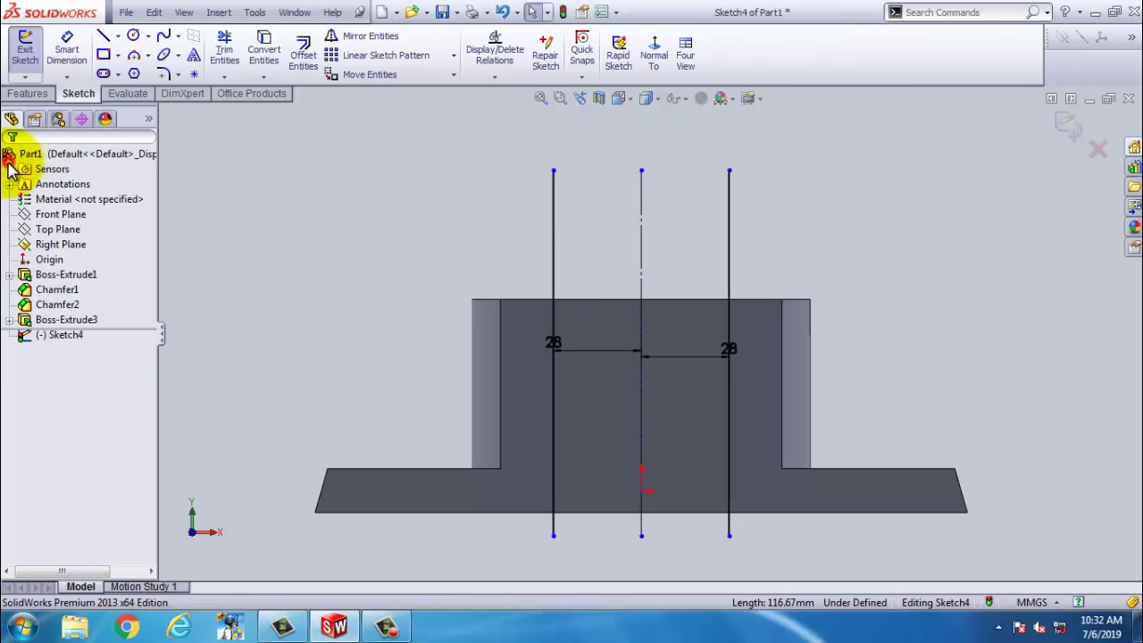
click(295, 187)
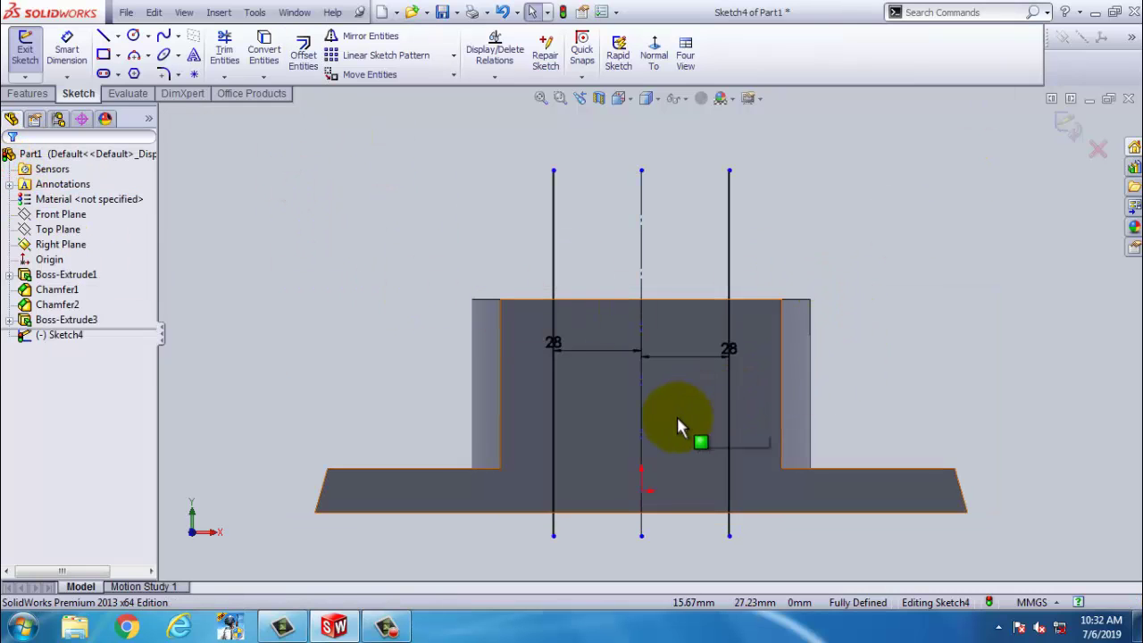
Draw a short line along the boss's top edge from its left corner to the left offset line
scroll(699, 496, down, 2)
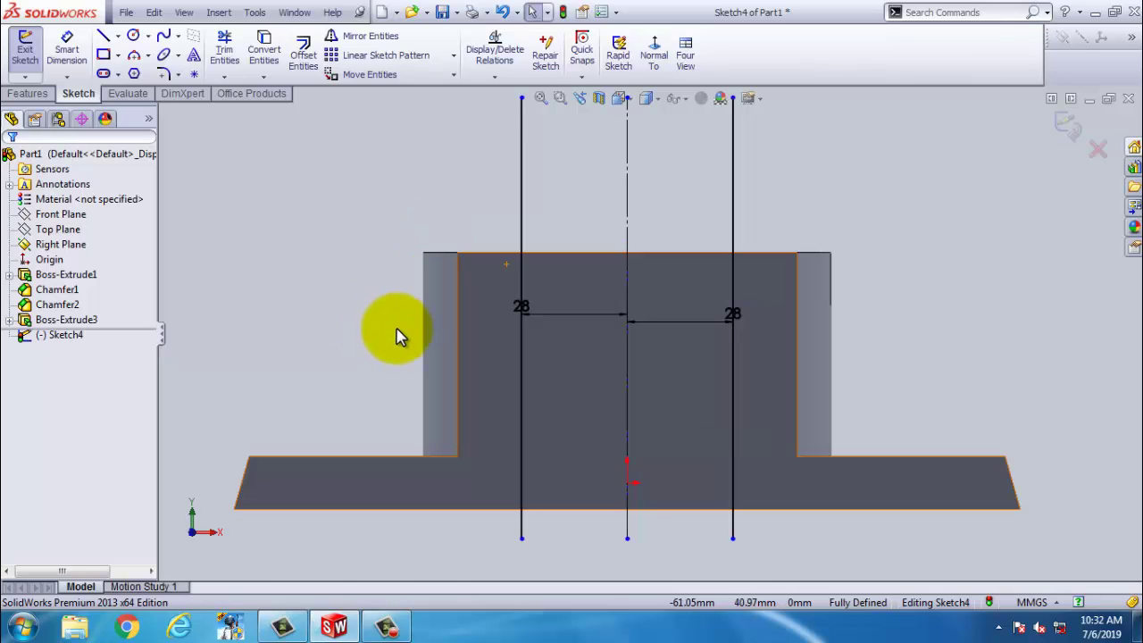
click(104, 35)
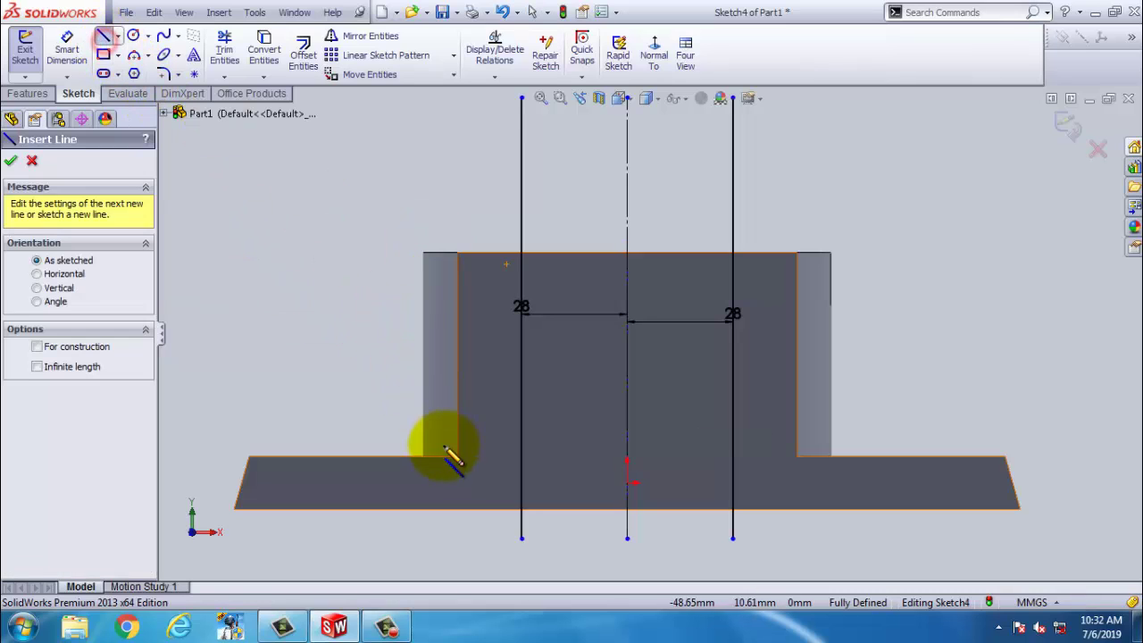
click(457, 252)
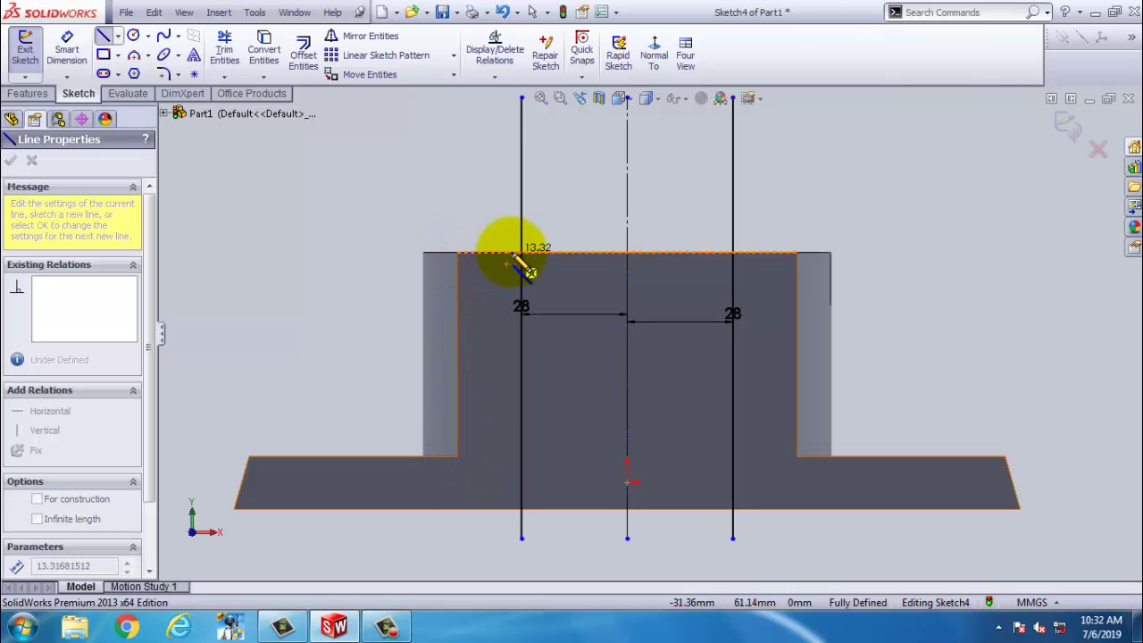
click(522, 252)
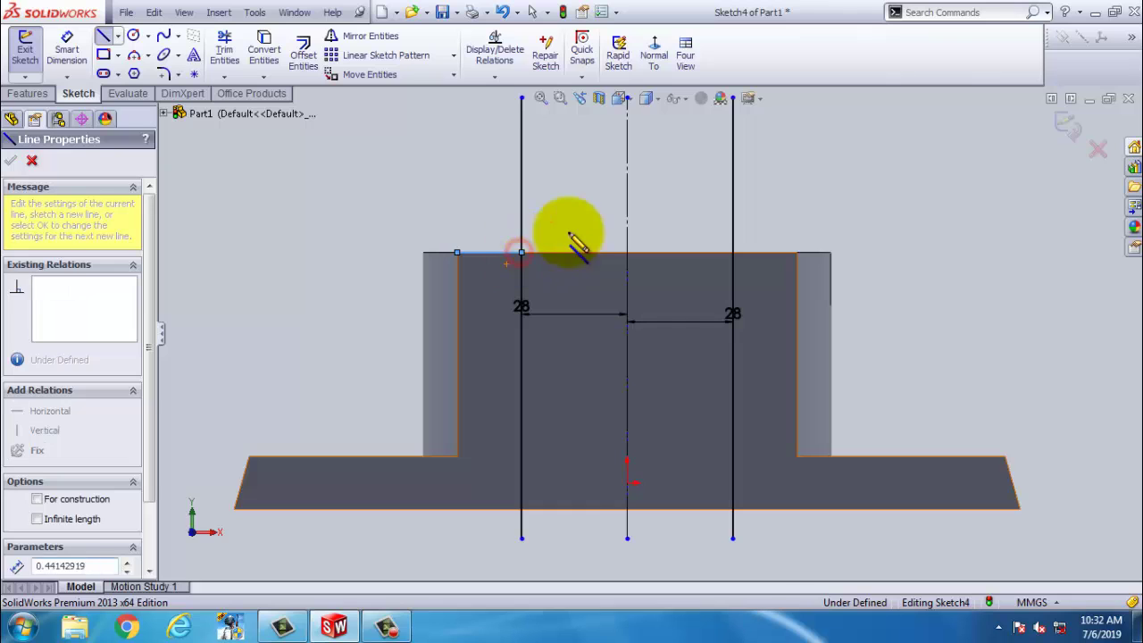
right_click(556, 217)
click(595, 169)
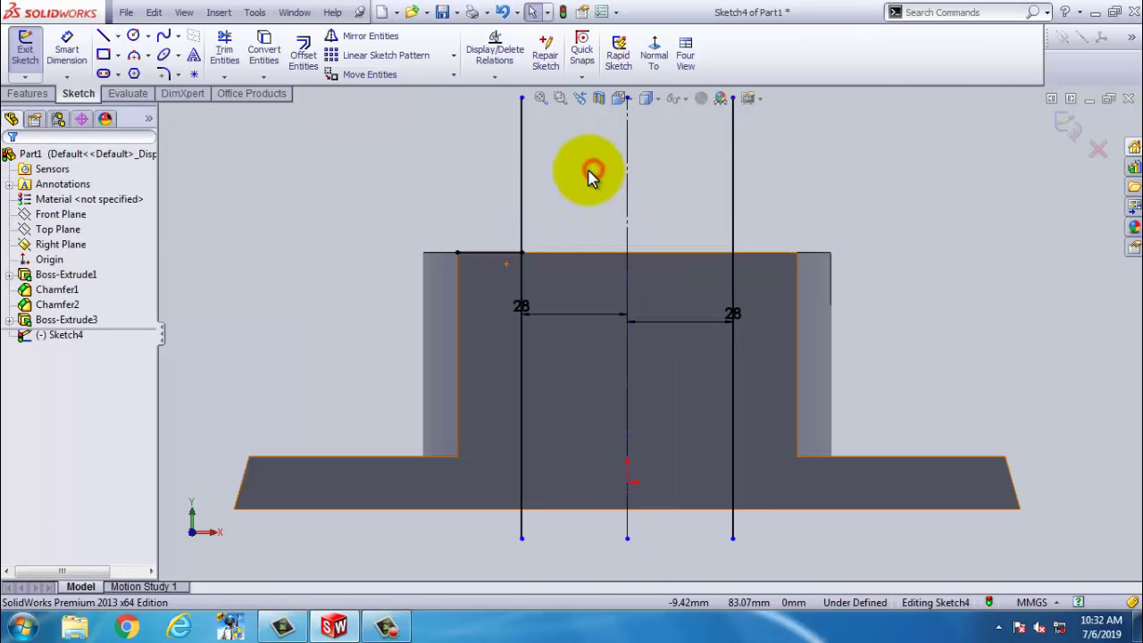
Sketch a circle about 47 mm in diameter centred on the vertical centreline in the upper part of the boss
click(103, 38)
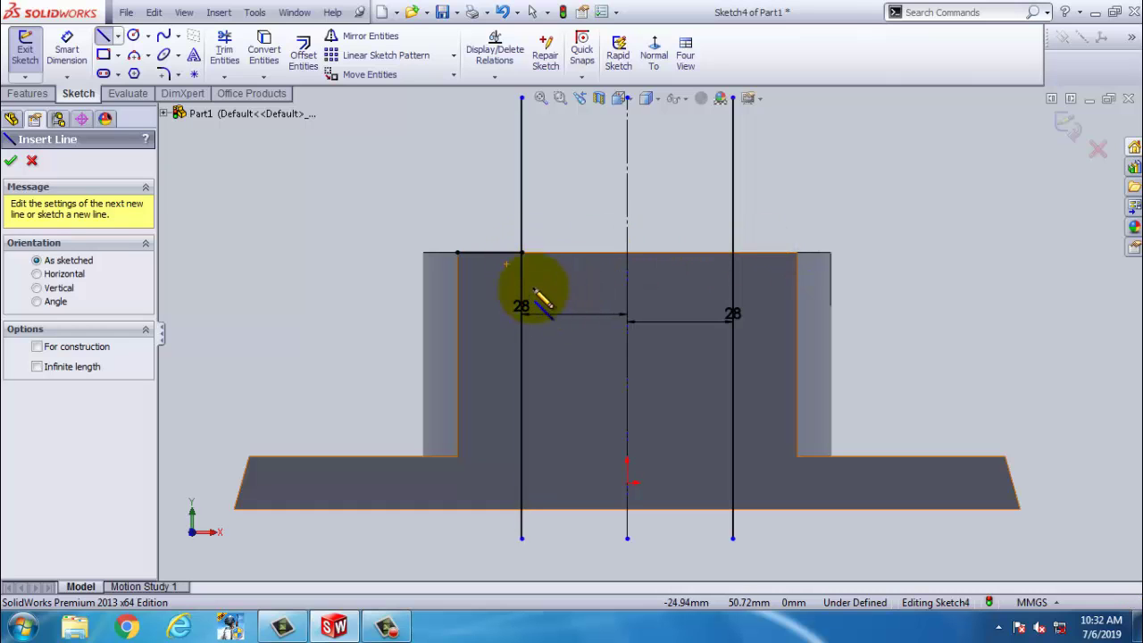
click(133, 35)
click(627, 331)
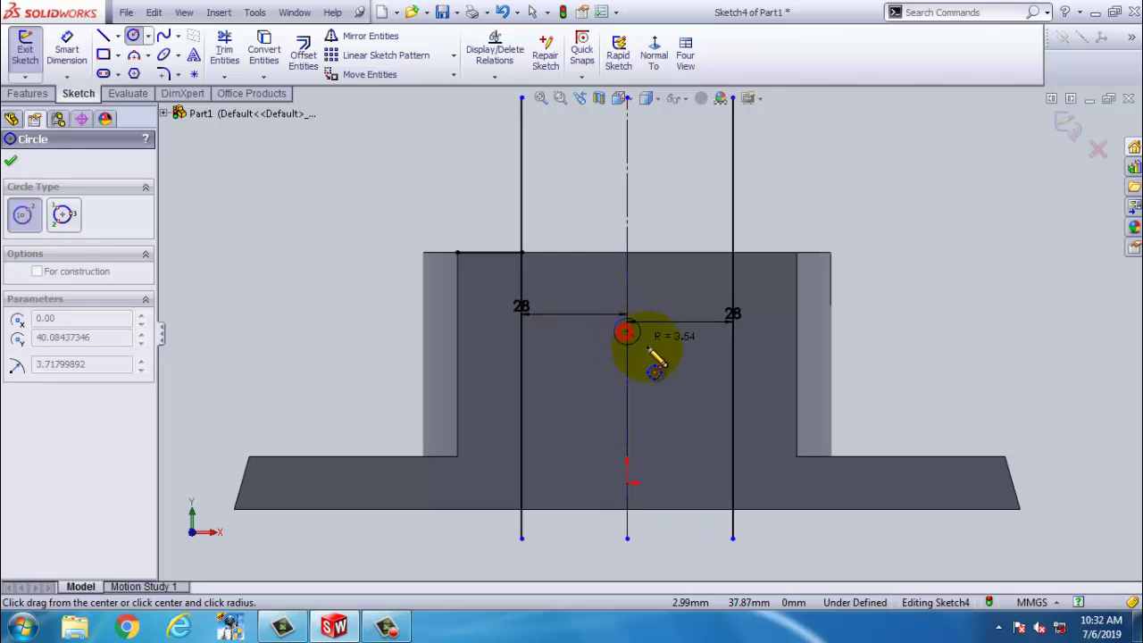
click(677, 407)
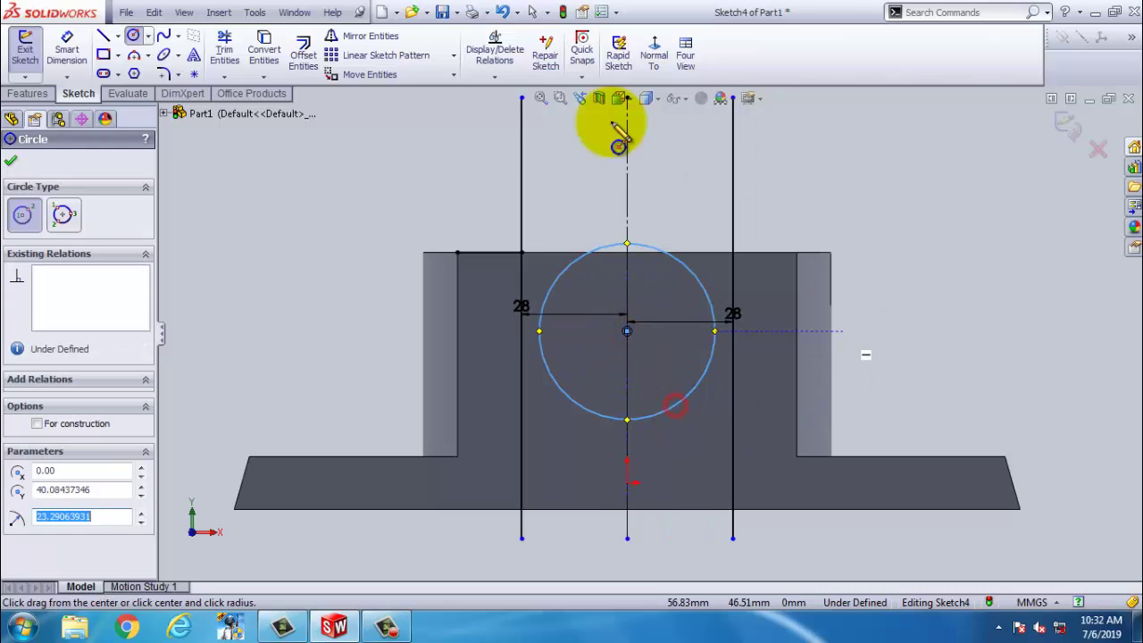
Dimension the circle with a diameter of 48 mm
click(71, 49)
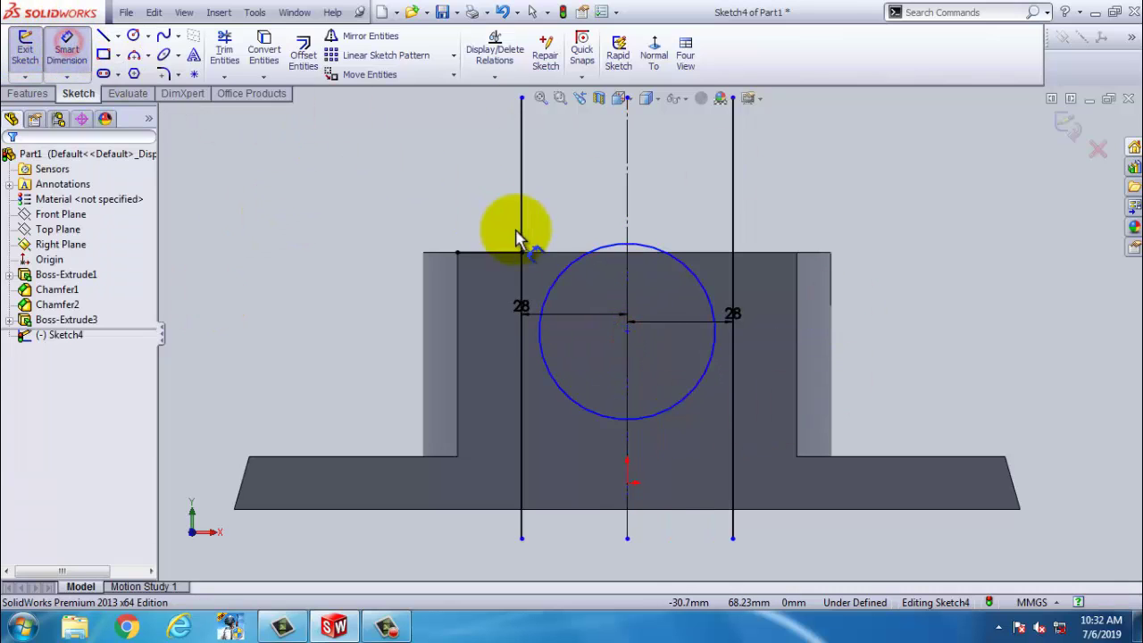
click(576, 257)
click(594, 223)
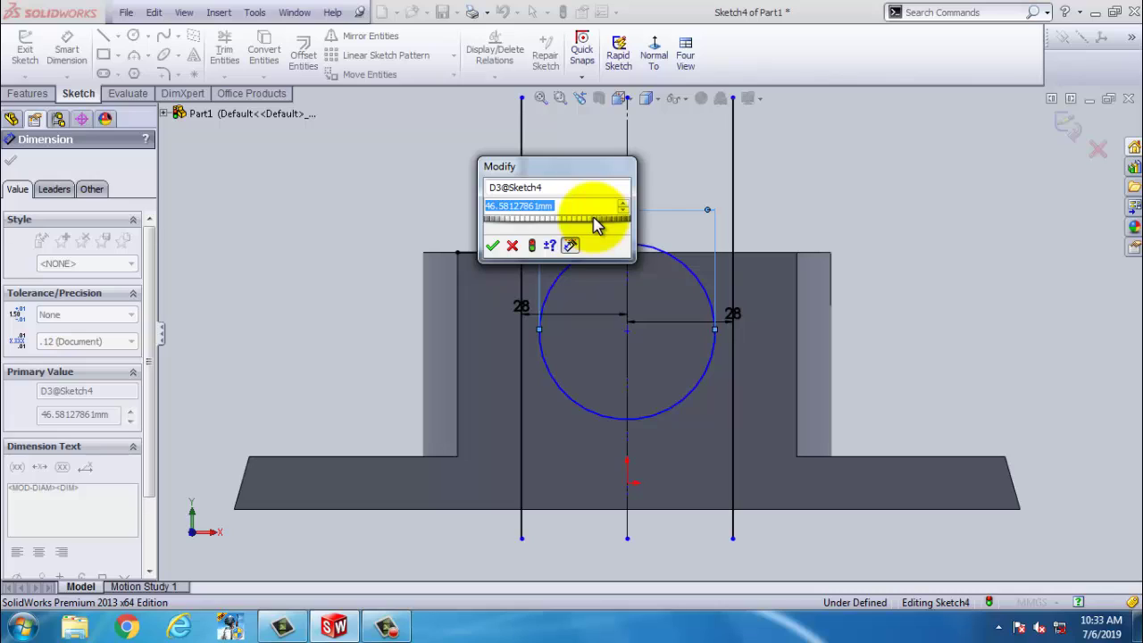
text(24*2)
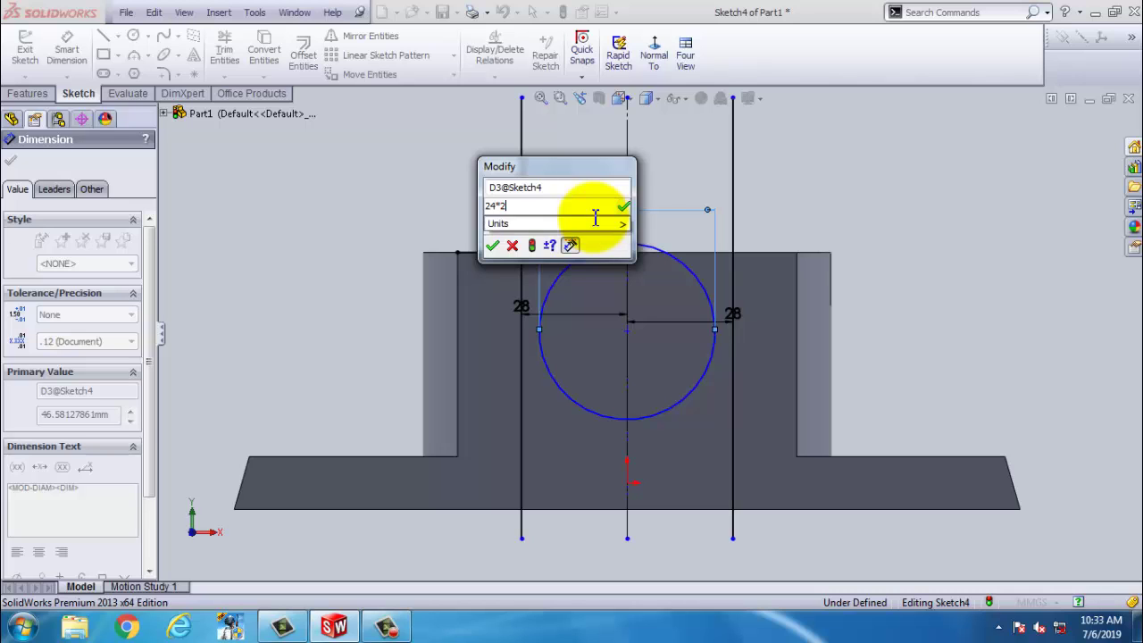
key(Return)
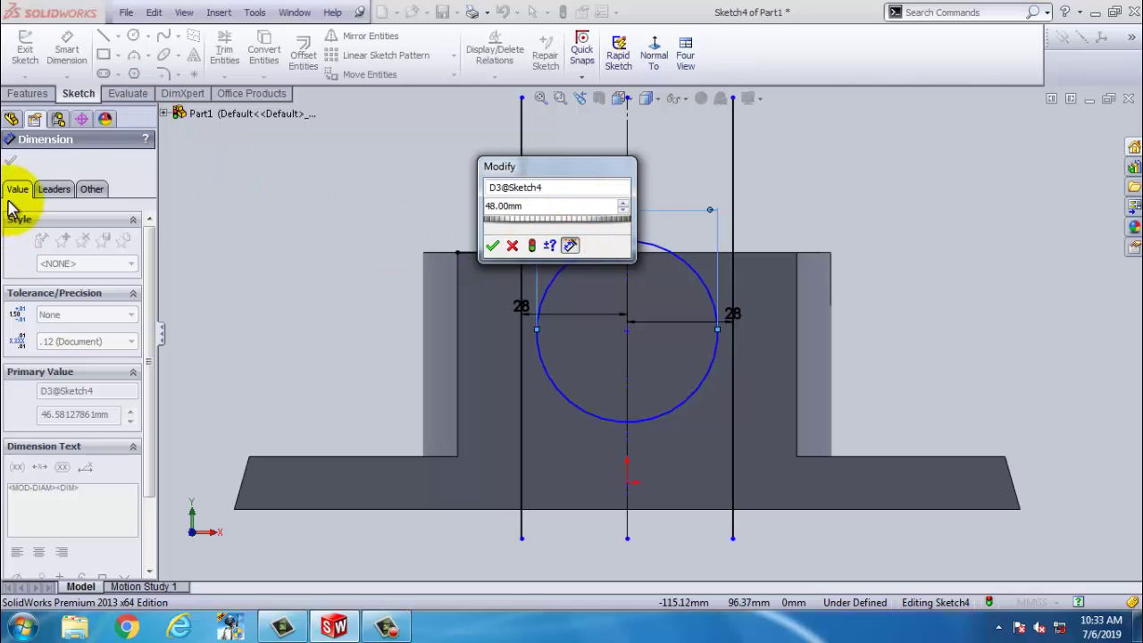
click(493, 246)
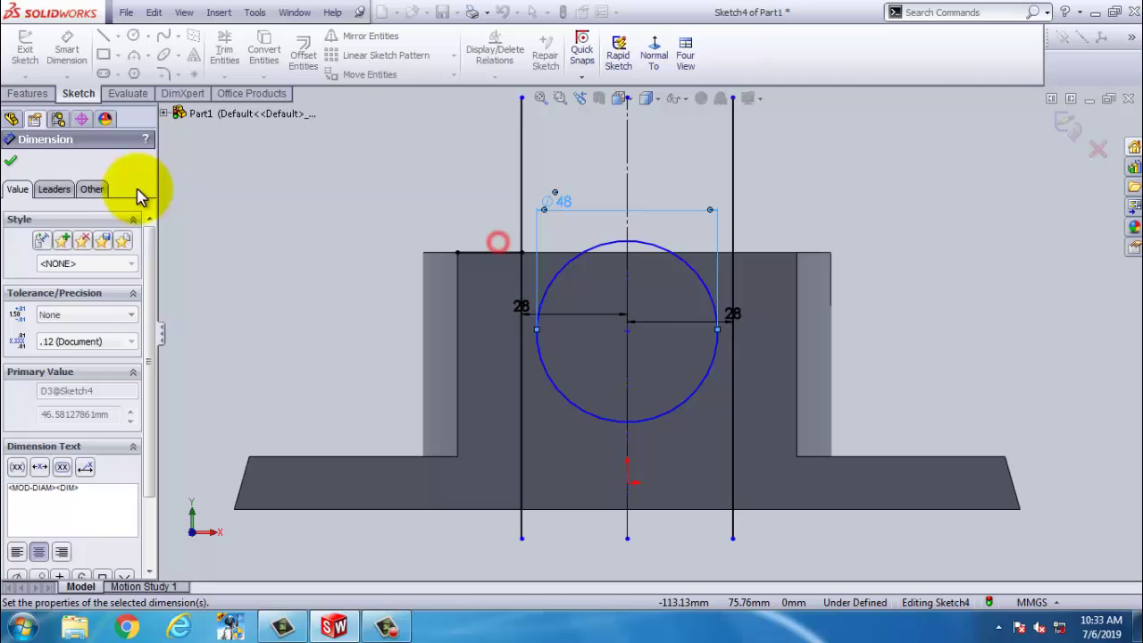
click(12, 160)
click(265, 201)
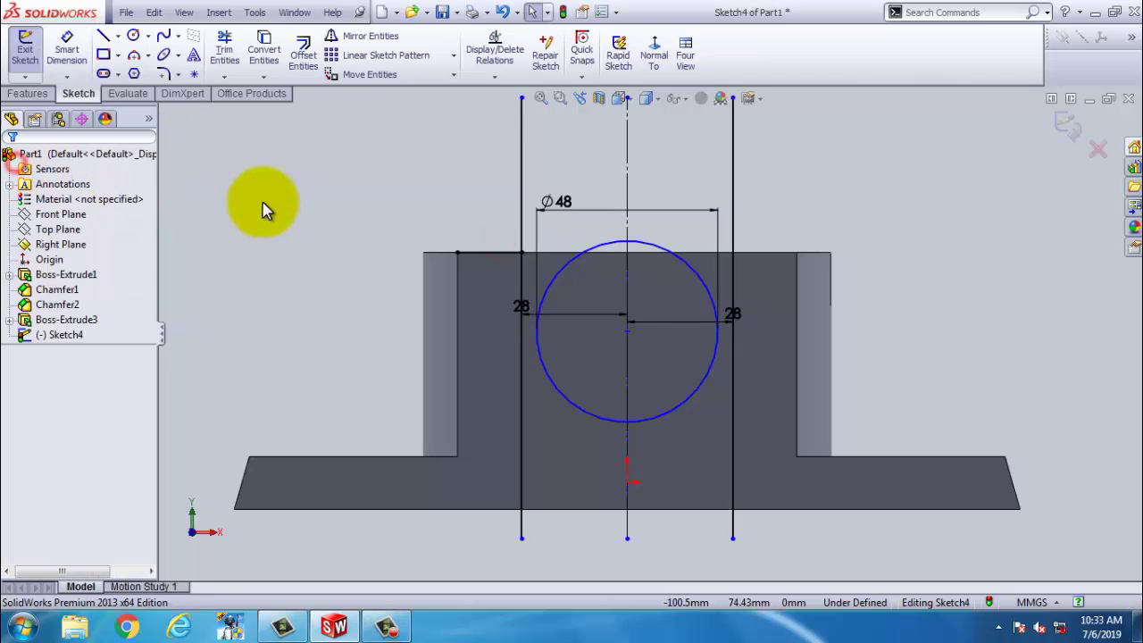
Dimension the circle's centre at 20 mm below the boss's top edge
click(75, 52)
click(549, 254)
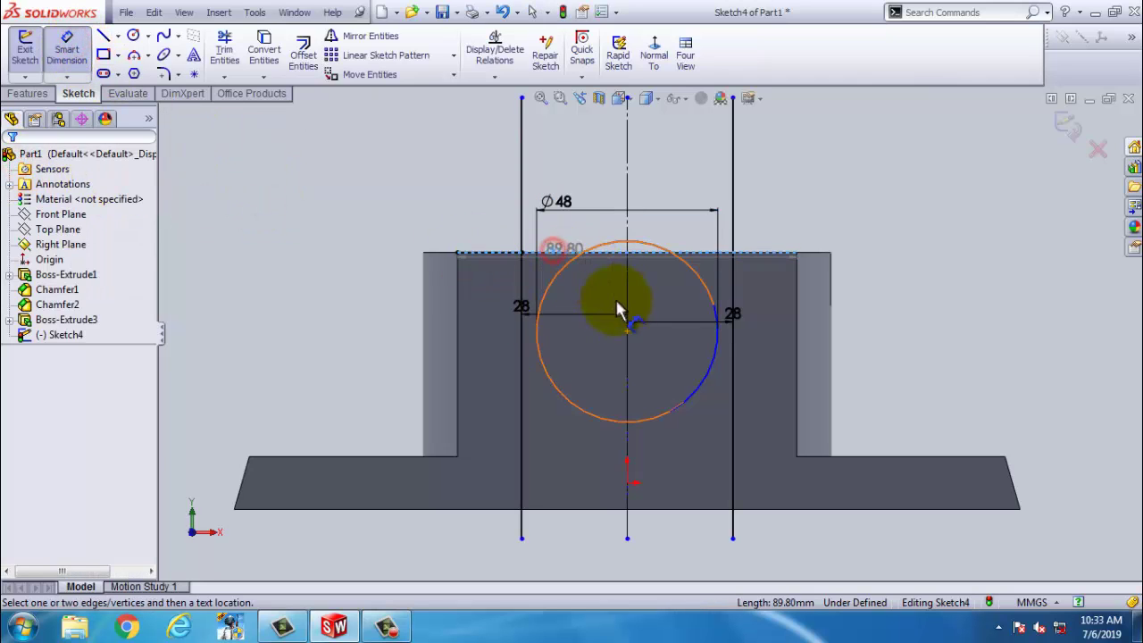
click(628, 333)
click(886, 313)
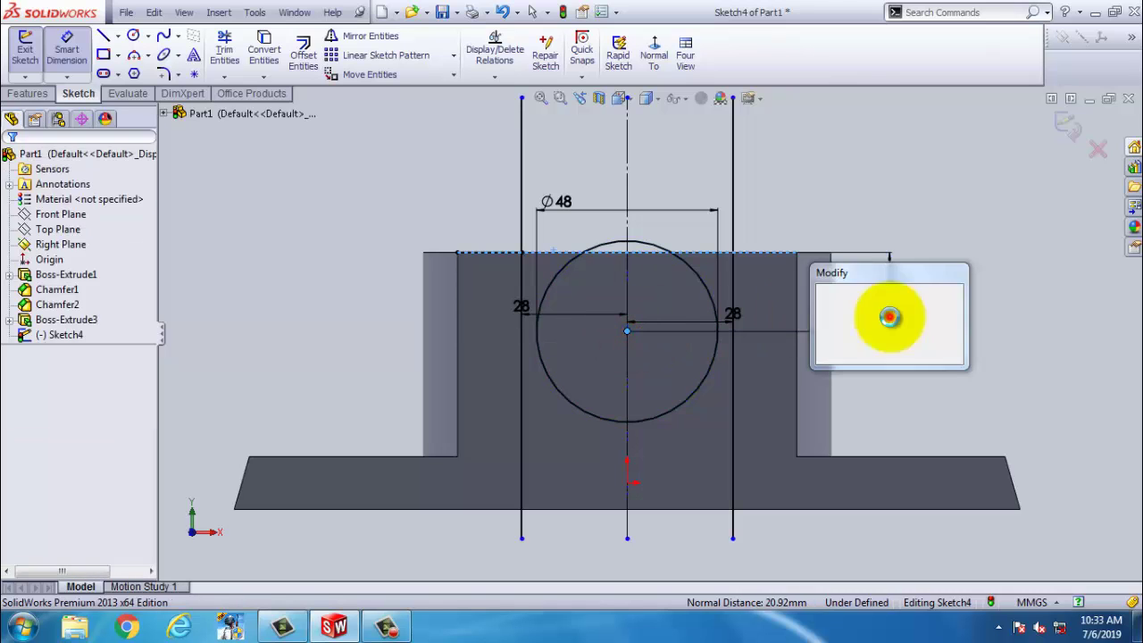
text(20)
key(Return)
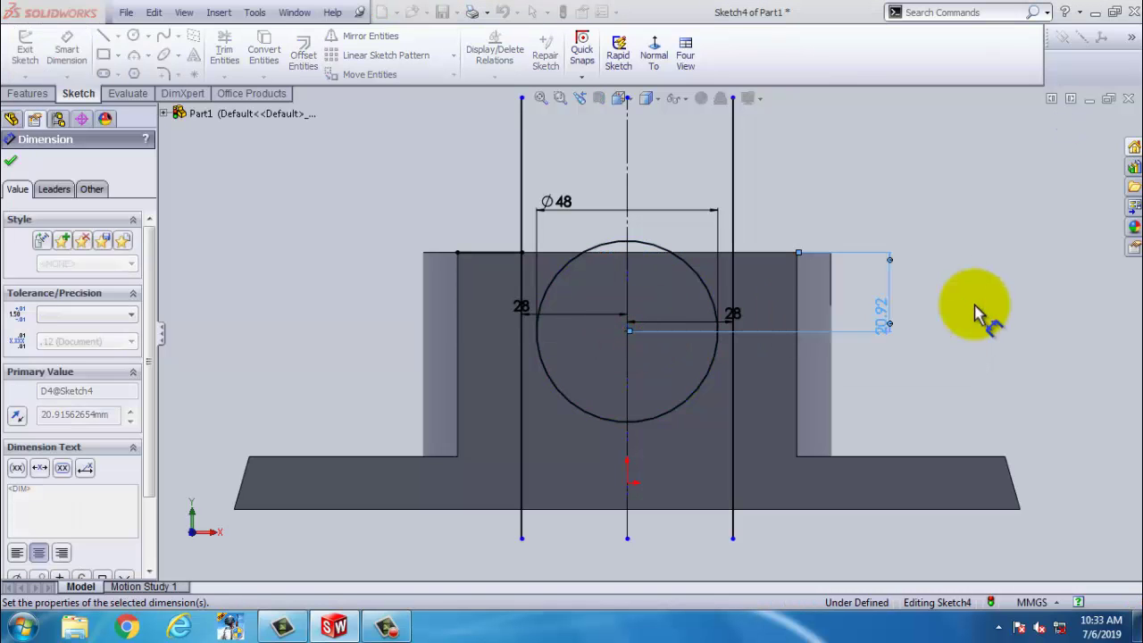
click(11, 161)
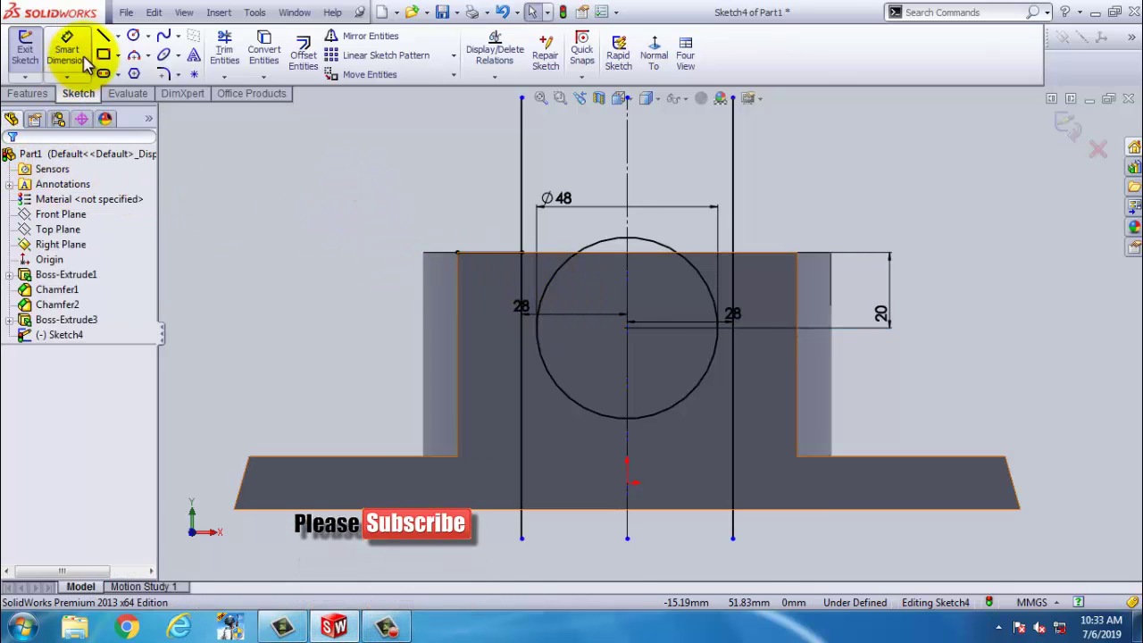
Draw a roughly horizontal line across the upper half of the circle, connecting the two vertical offset lines
key(f)
click(118, 37)
click(127, 54)
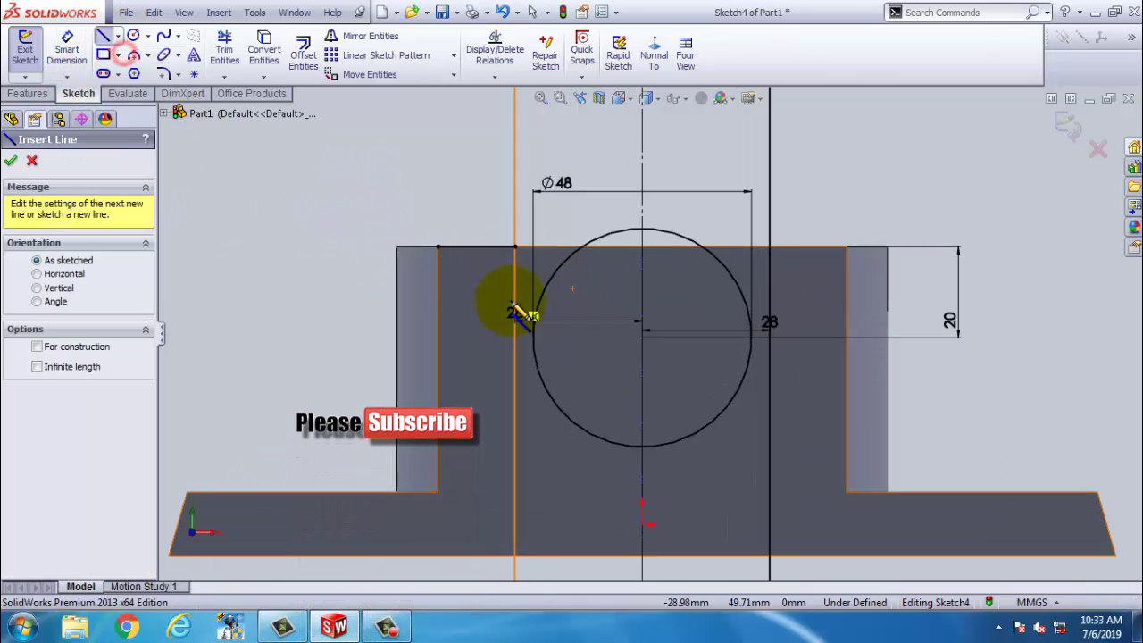
click(514, 303)
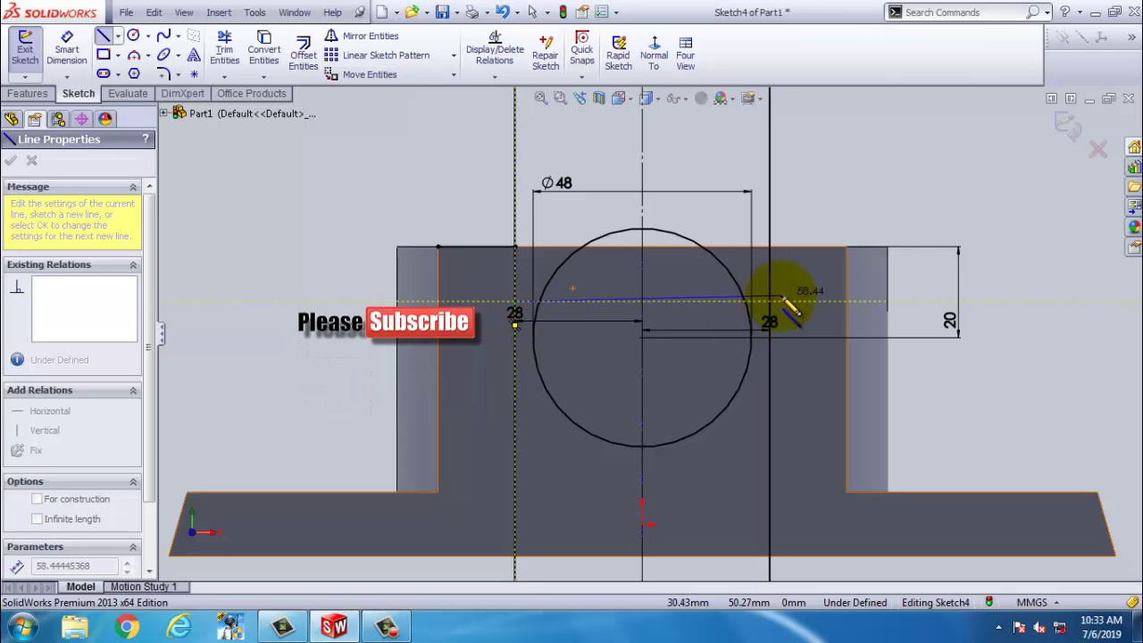
click(768, 295)
right_click(803, 198)
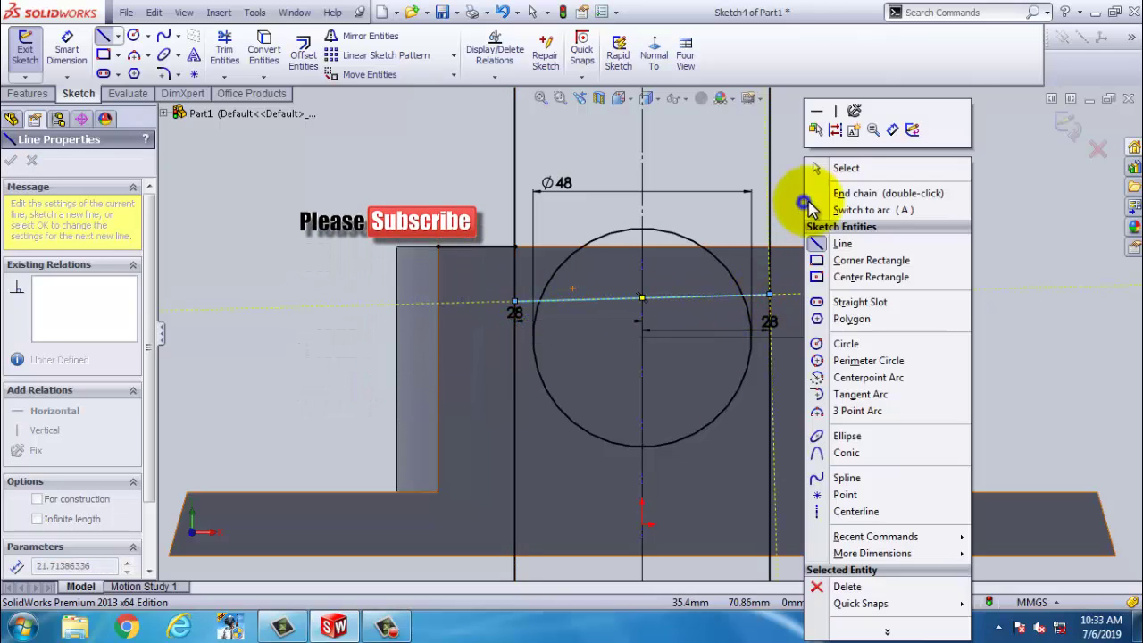
click(837, 167)
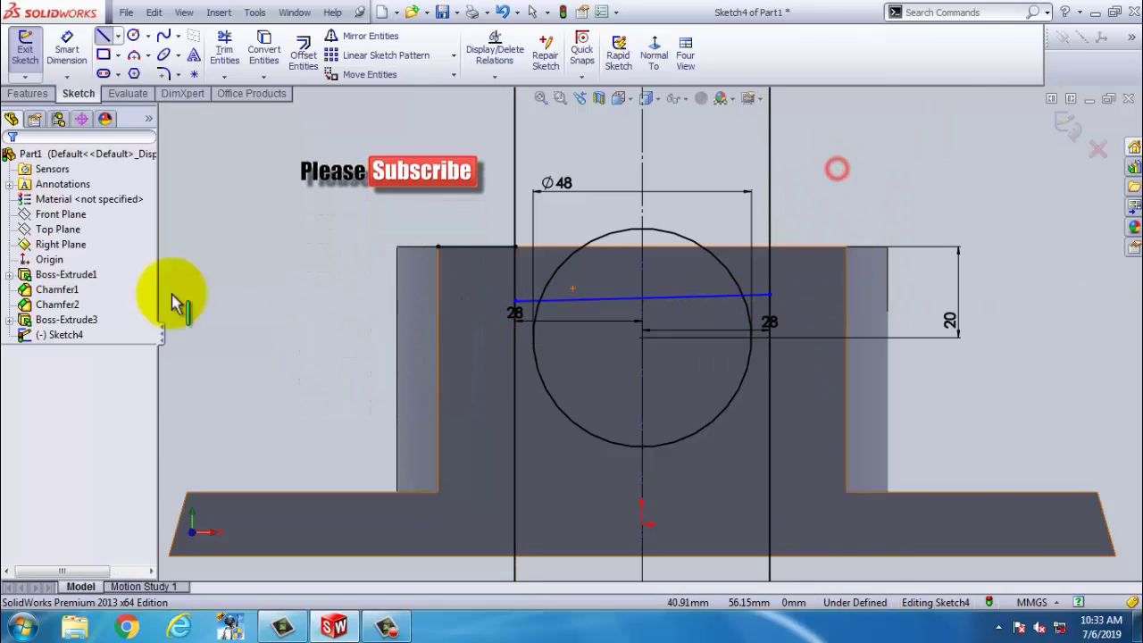
Dimension the sloping line across the circle at 4 mm above the circle's centre
click(67, 49)
click(606, 302)
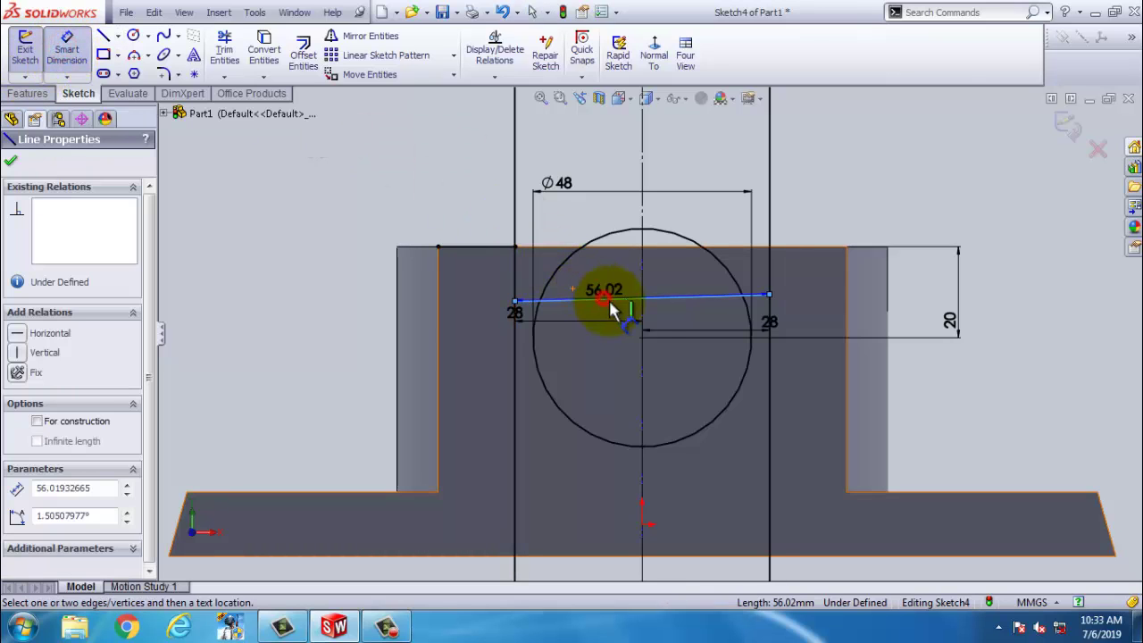
click(642, 337)
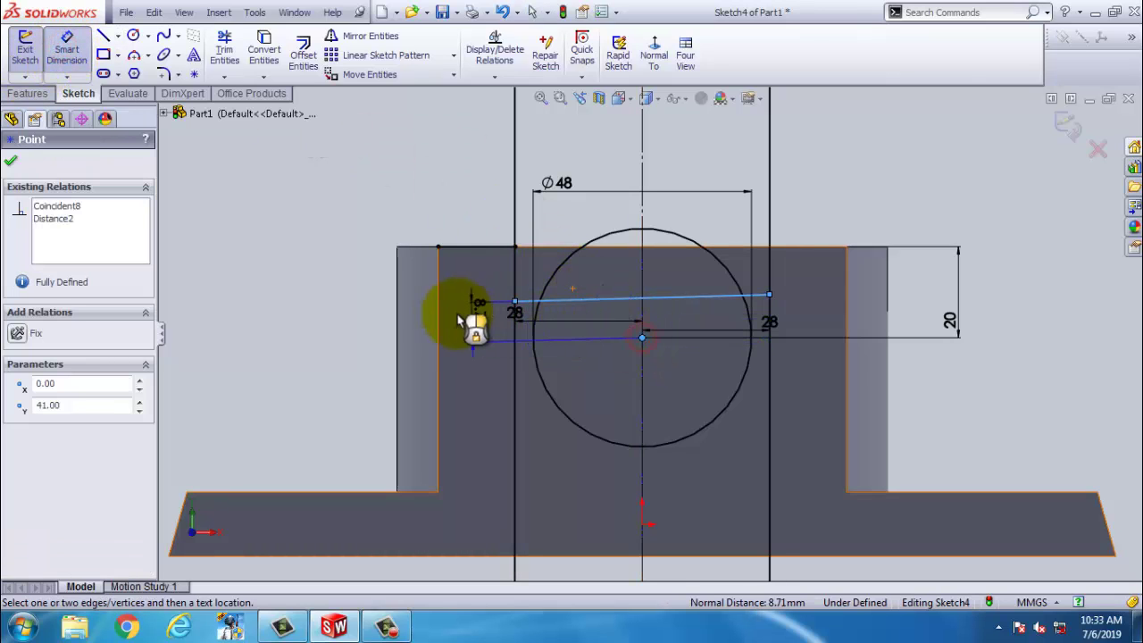
click(348, 312)
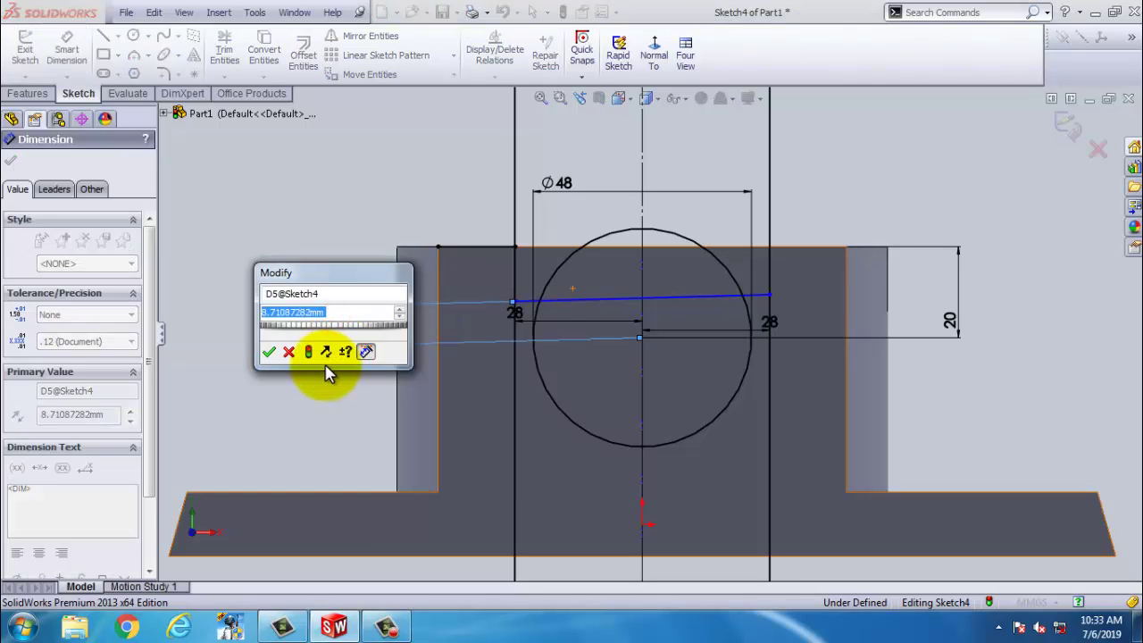
text(4)
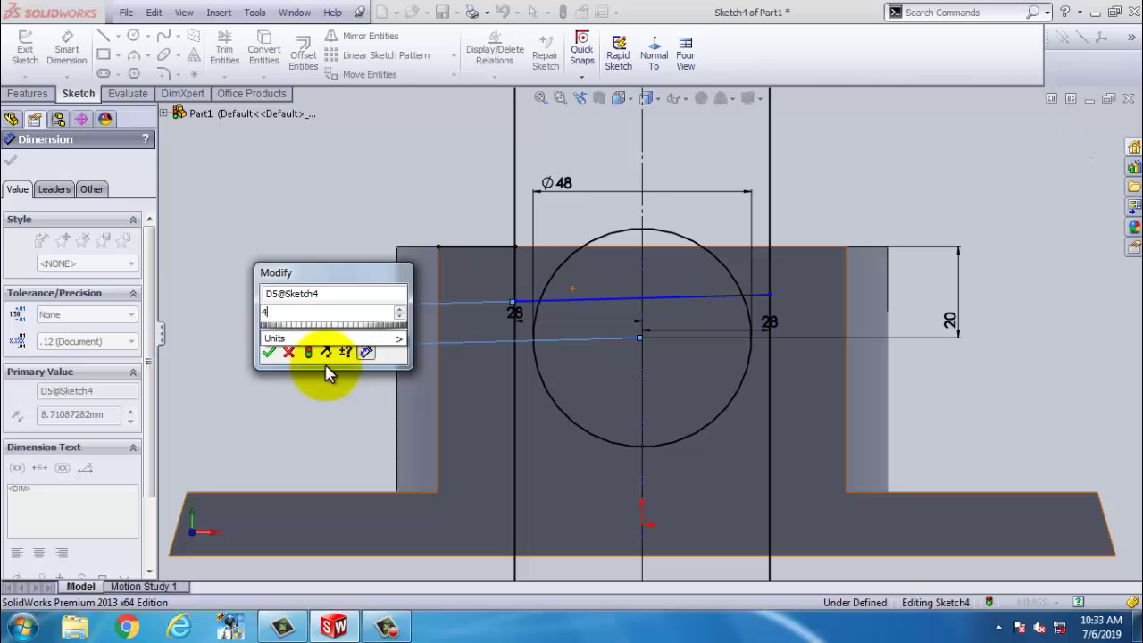
key(Return)
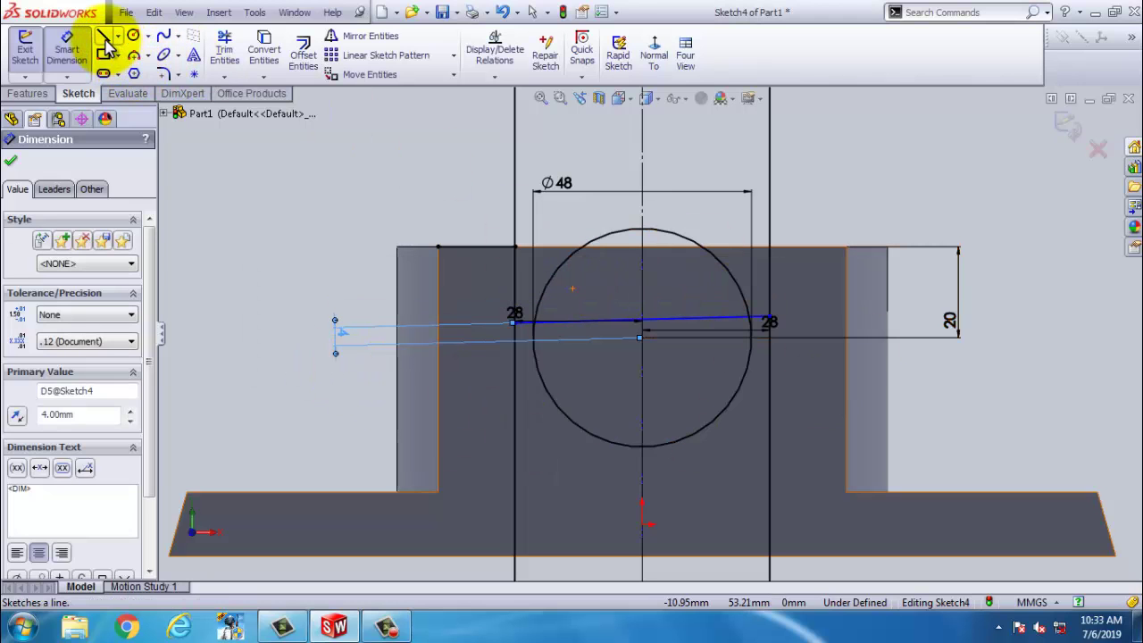
Trim away the right offset line, the right half of the circle and the crossing line inside that half
click(224, 49)
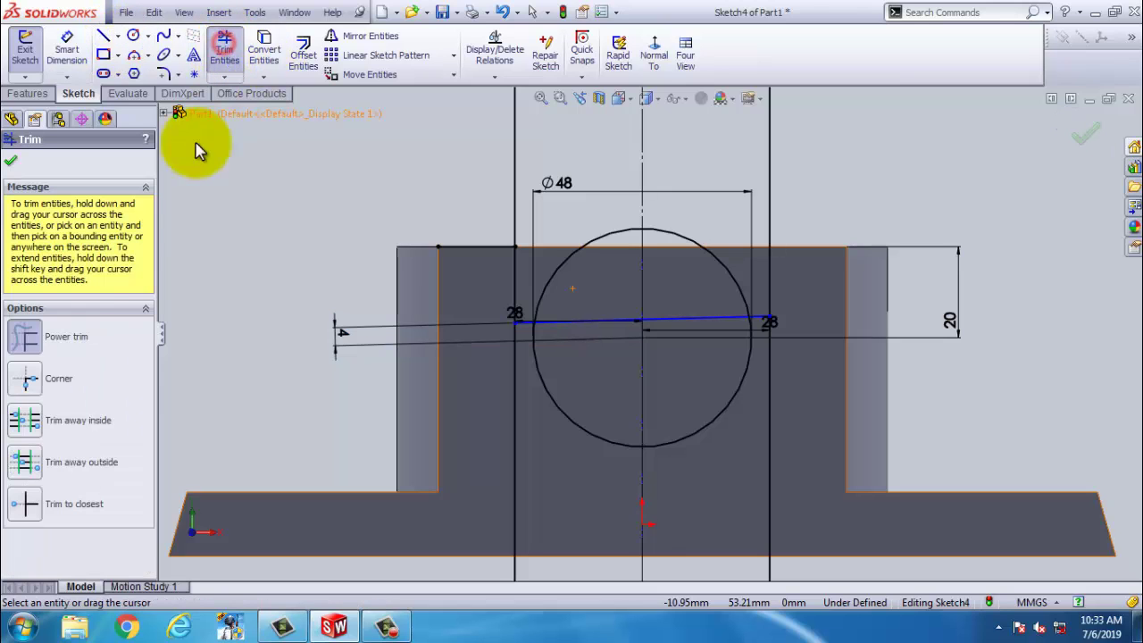
scroll(801, 268, down, 1)
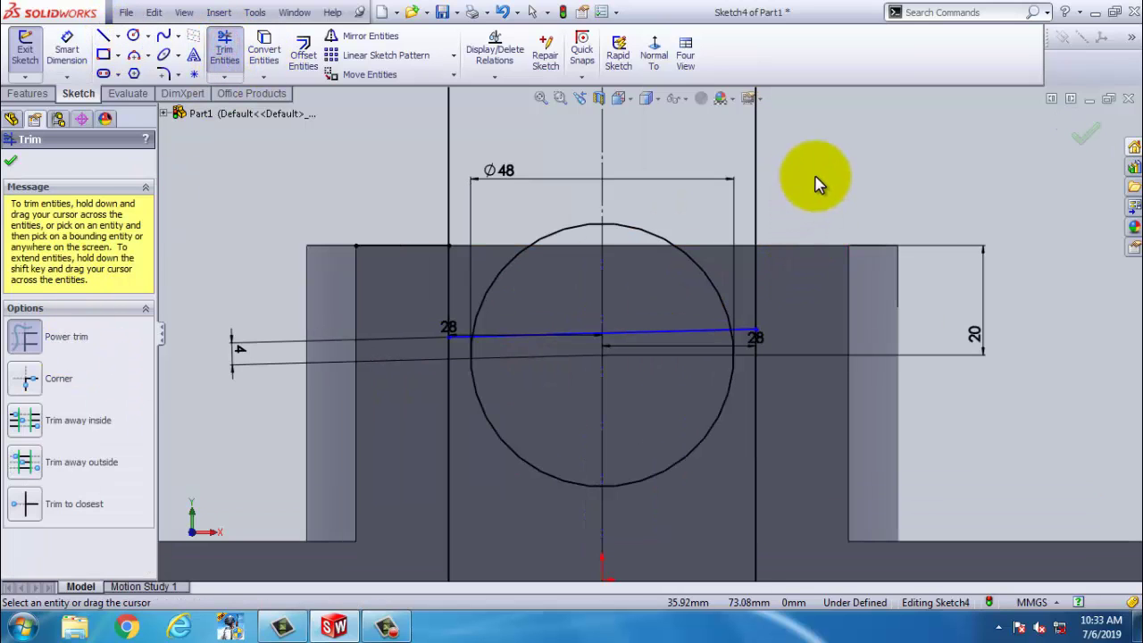
mouse_move(825, 176)
mouse_down()
mouse_move(722, 187)
mouse_move(689, 203)
mouse_move(671, 248)
mouse_up()
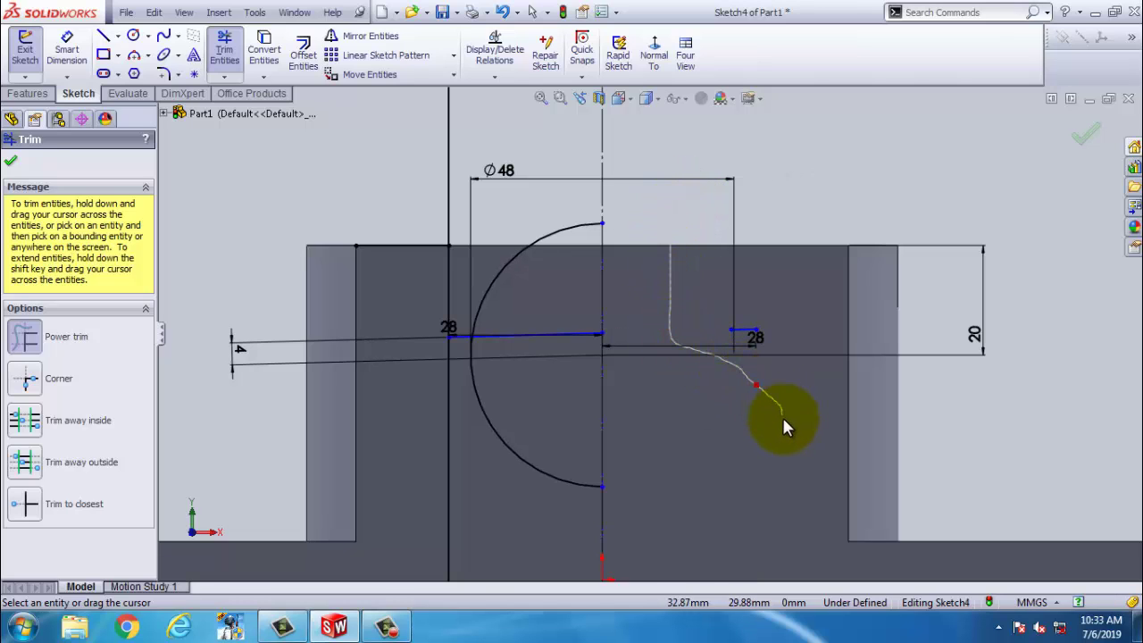
drag(783, 420, 704, 332)
scroll(704, 268, up, 2)
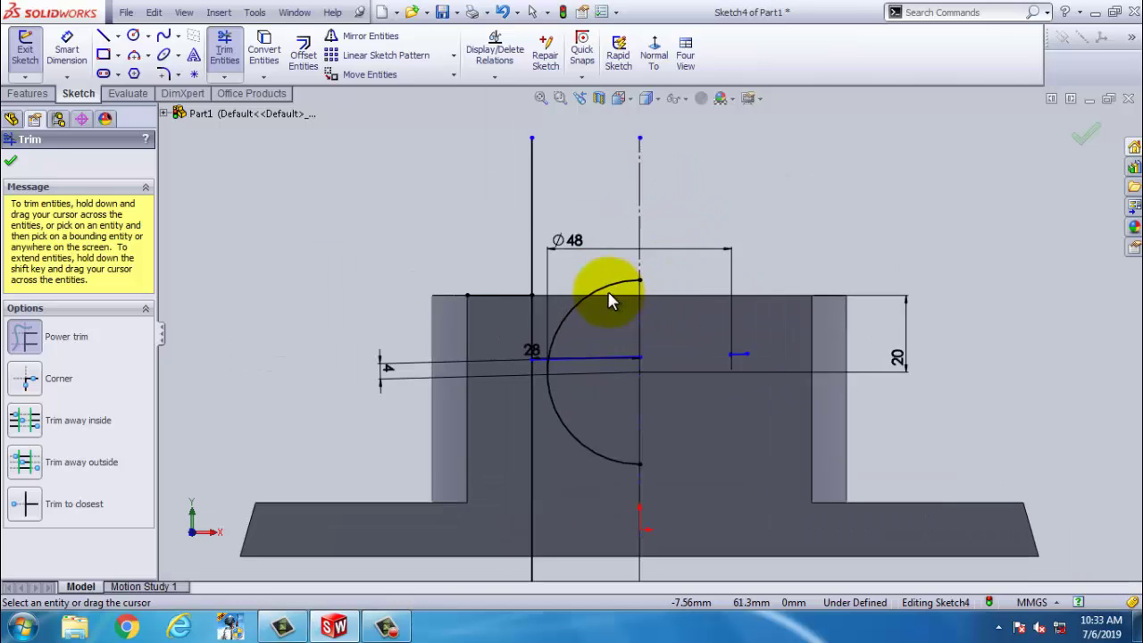
Trim the left side down to the lower arc, the short ledge line and the offset line below the boss's top edge
scroll(609, 301, down, 2)
mouse_move(578, 198)
mouse_down()
mouse_move(598, 276)
mouse_move(605, 400)
mouse_up()
mouse_move(560, 193)
mouse_down()
mouse_move(401, 242)
mouse_move(436, 246)
mouse_move(434, 331)
mouse_up()
drag(478, 262, 487, 237)
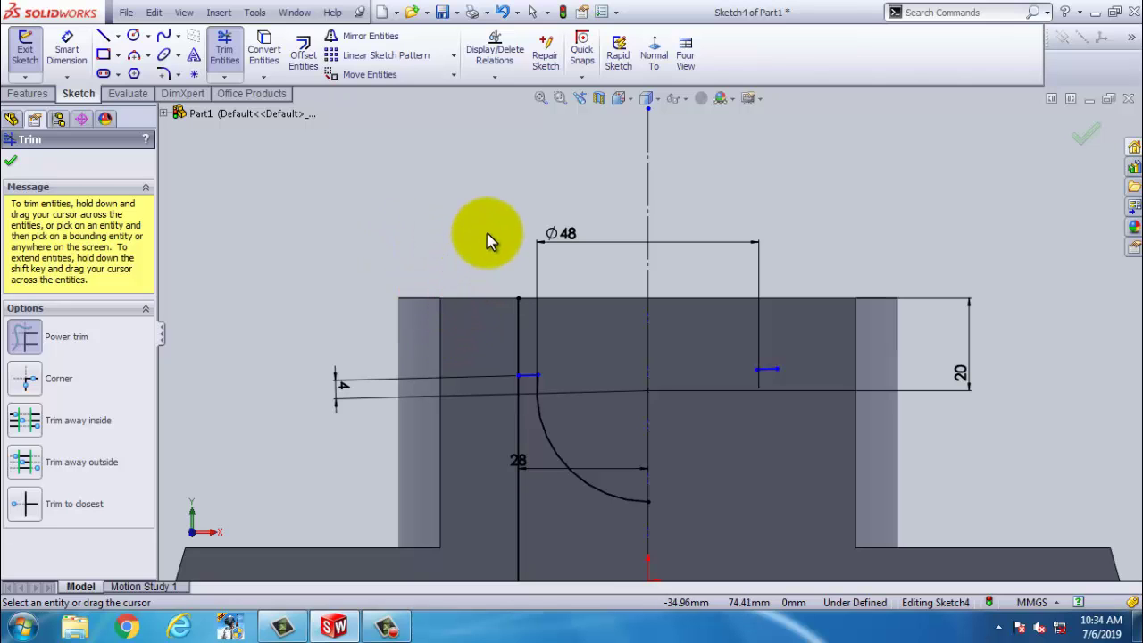
scroll(533, 207, up, 3)
scroll(597, 457, down, 2)
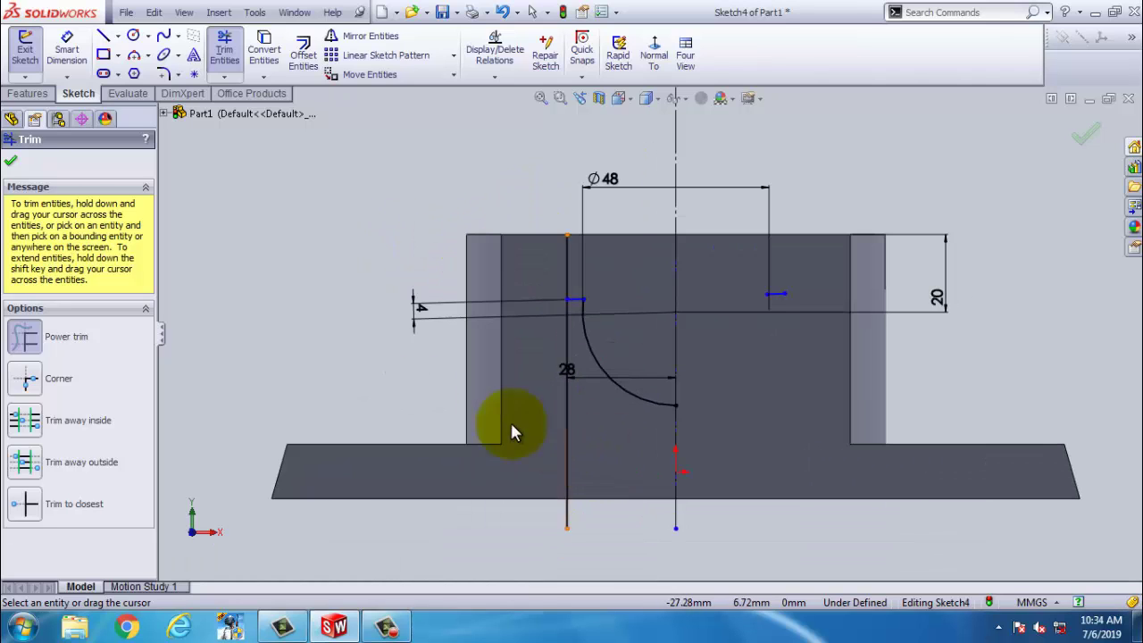
click(13, 162)
Draw a roughly horizontal line from the boss's lower-left corner to the vertical centreline
click(104, 35)
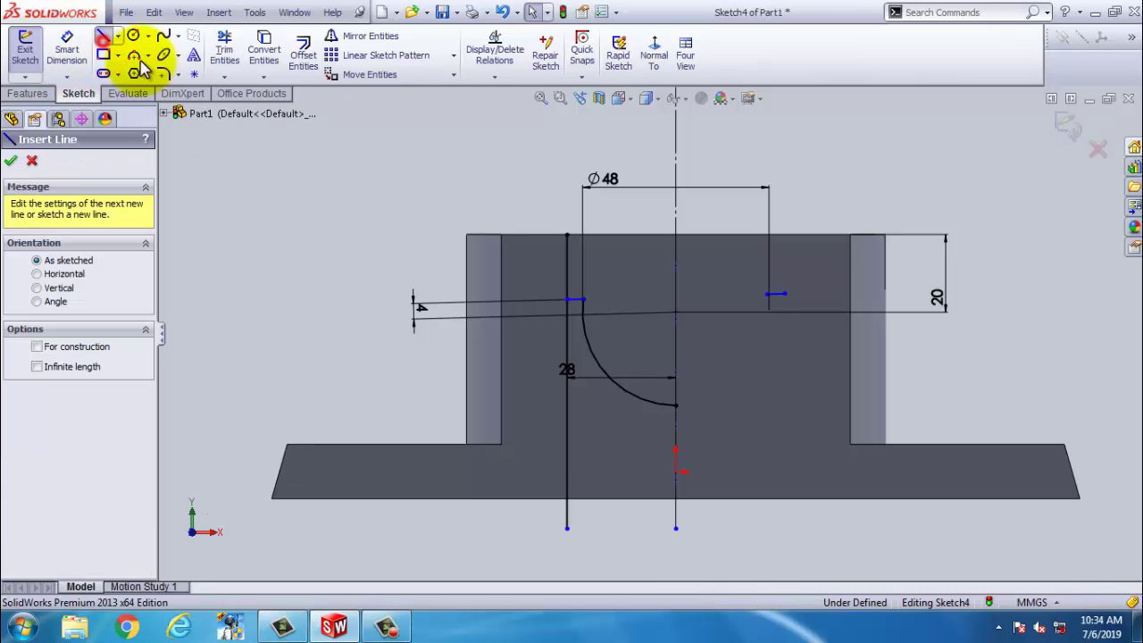
drag(501, 443, 663, 439)
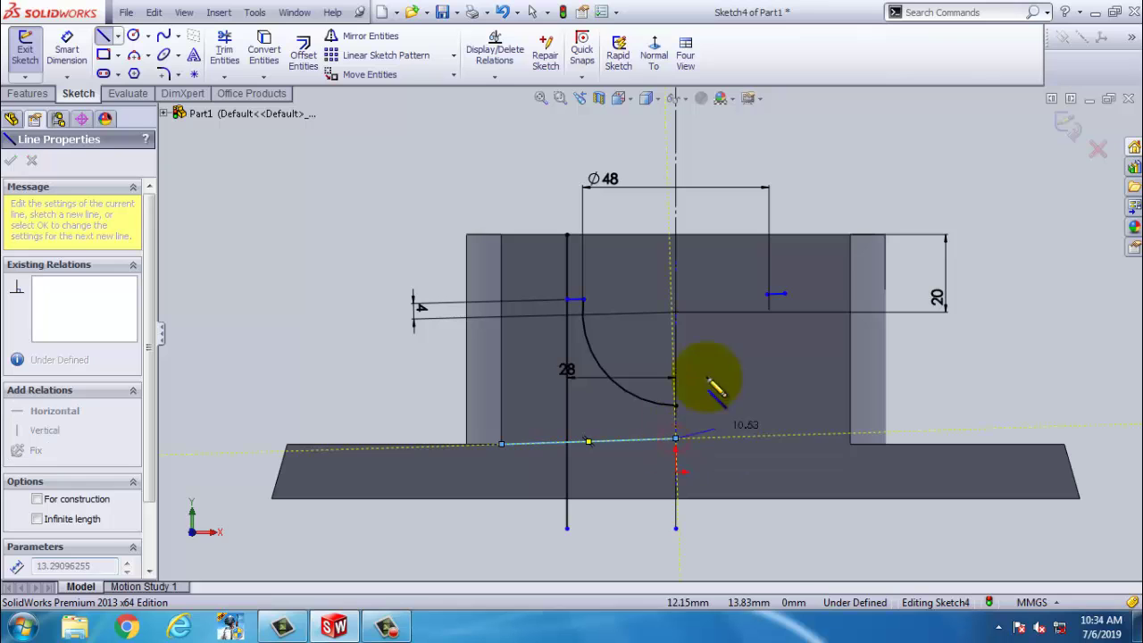
right_click(357, 206)
click(393, 169)
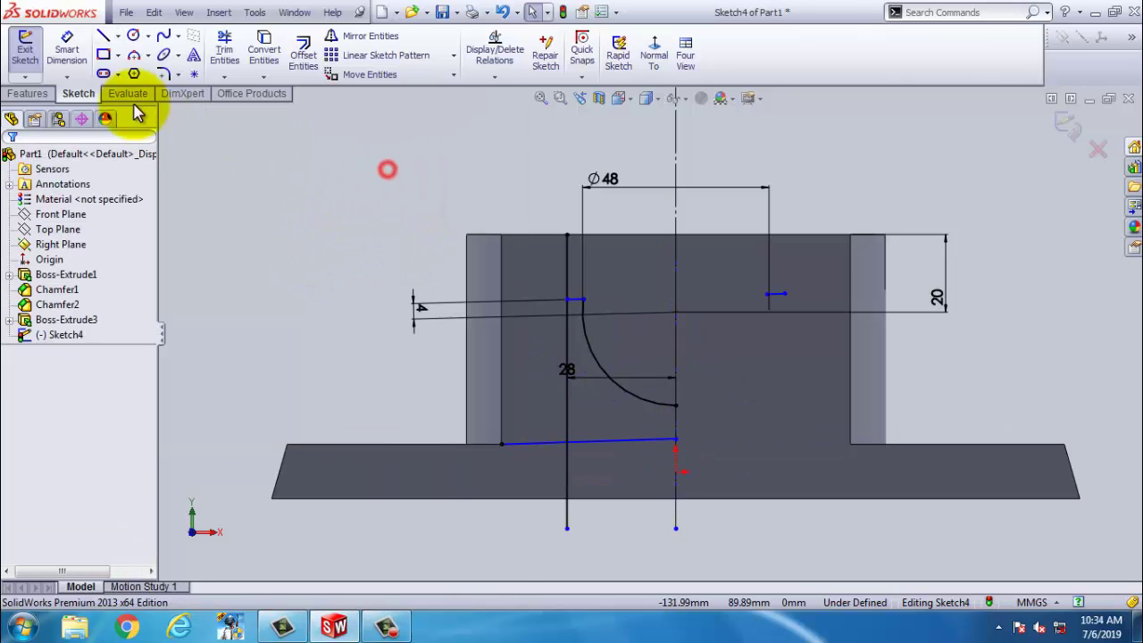
Trim the left offset line and base line to their shared corner, and remove the leftover stub on the right side
click(223, 47)
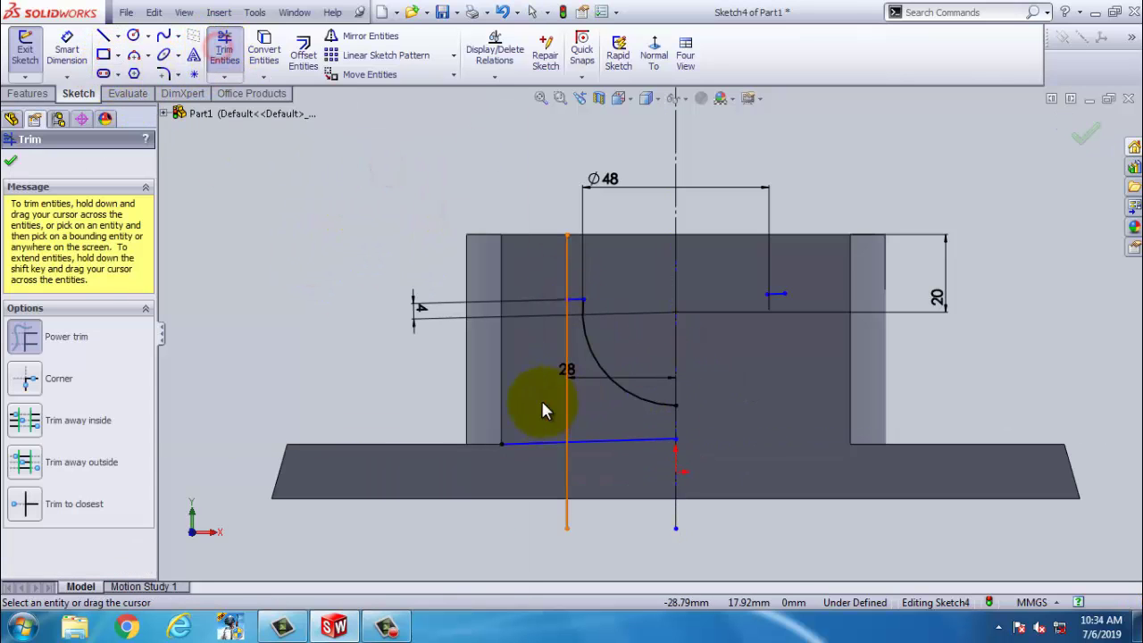
mouse_move(431, 385)
mouse_down()
mouse_move(509, 434)
mouse_move(562, 485)
mouse_move(599, 492)
mouse_move(644, 421)
mouse_up()
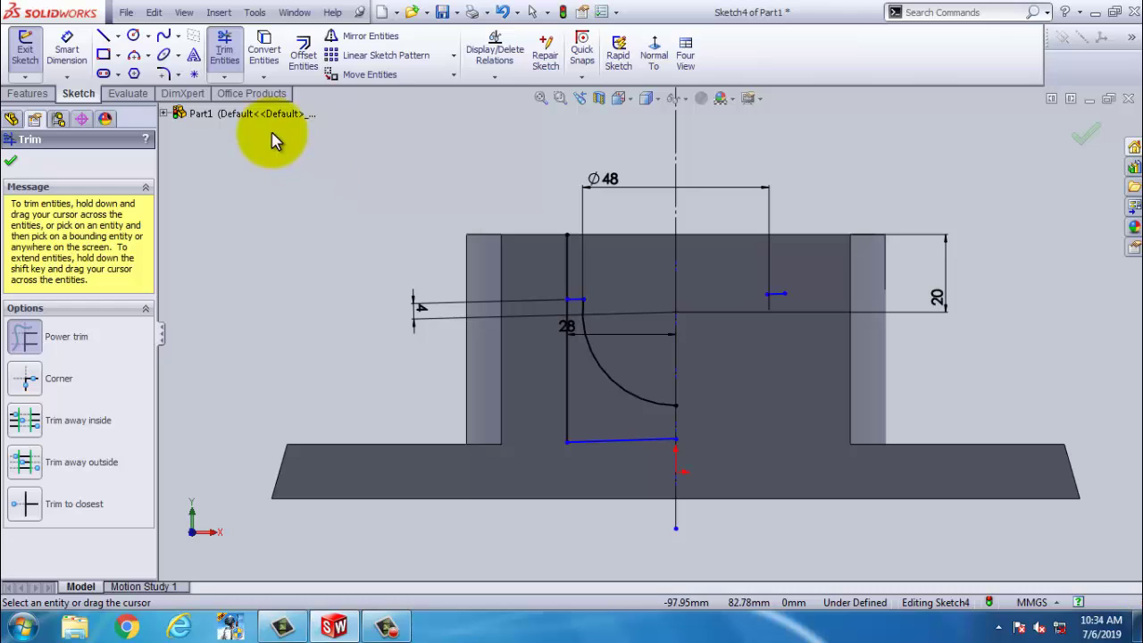
drag(786, 176, 779, 304)
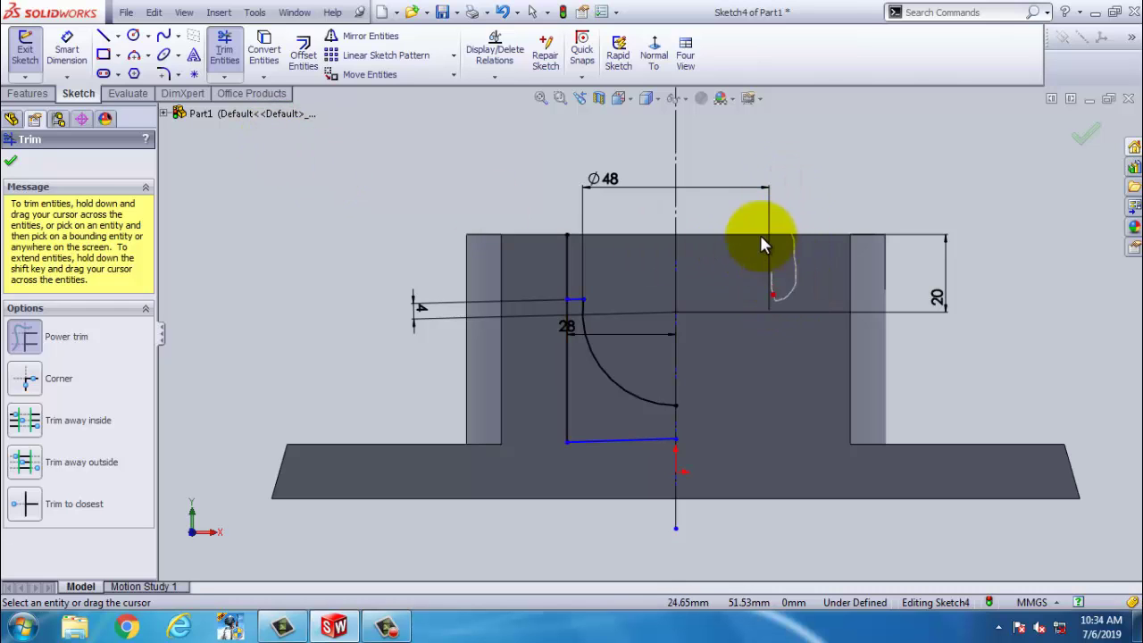
right_click(376, 181)
click(385, 190)
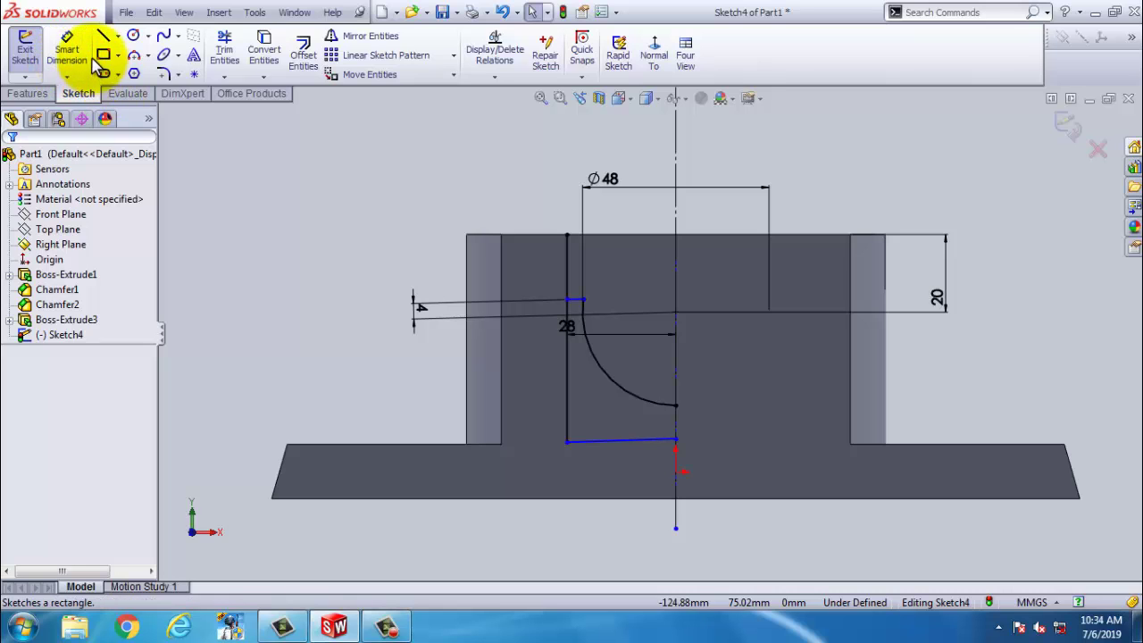
Mirror the left vertical line, ledge line, arc and base line about the vertical centreline
click(535, 287)
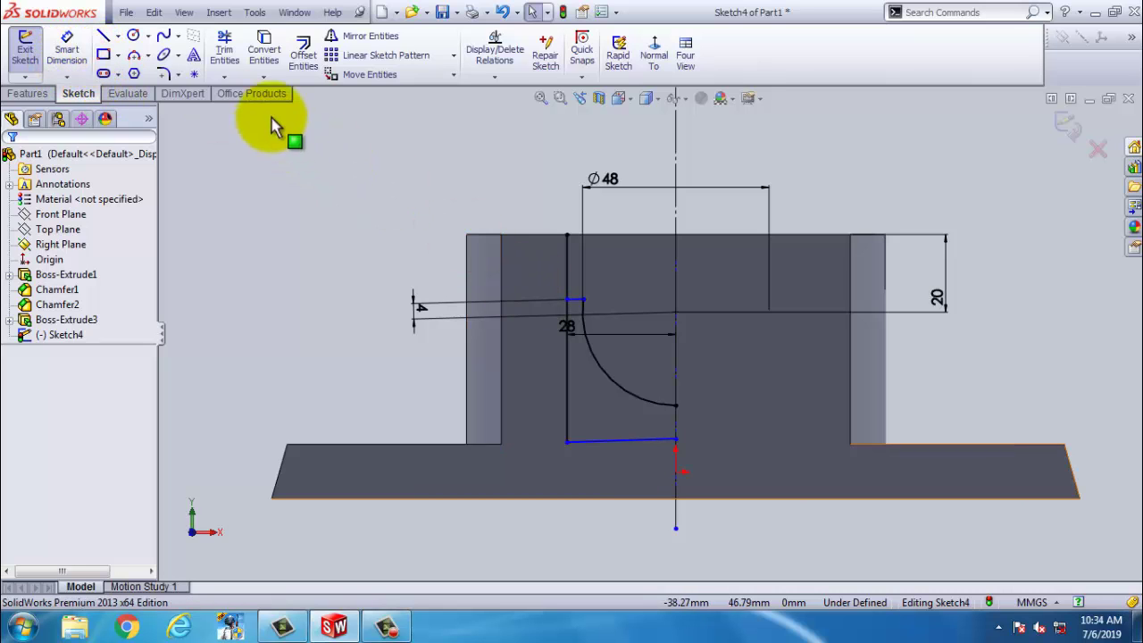
click(345, 35)
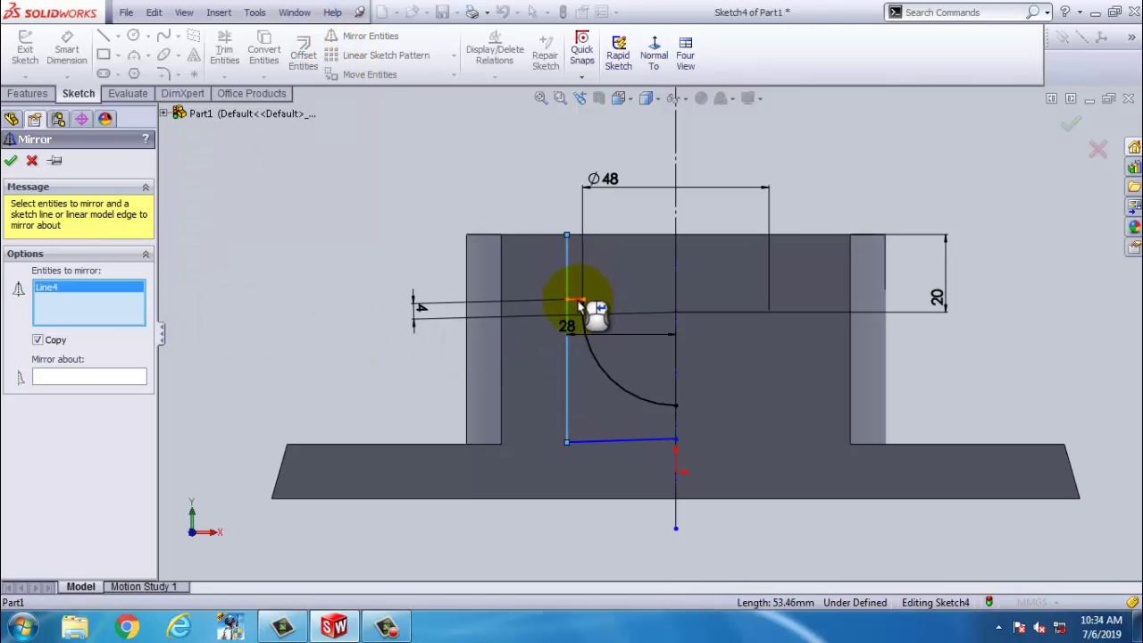
click(591, 350)
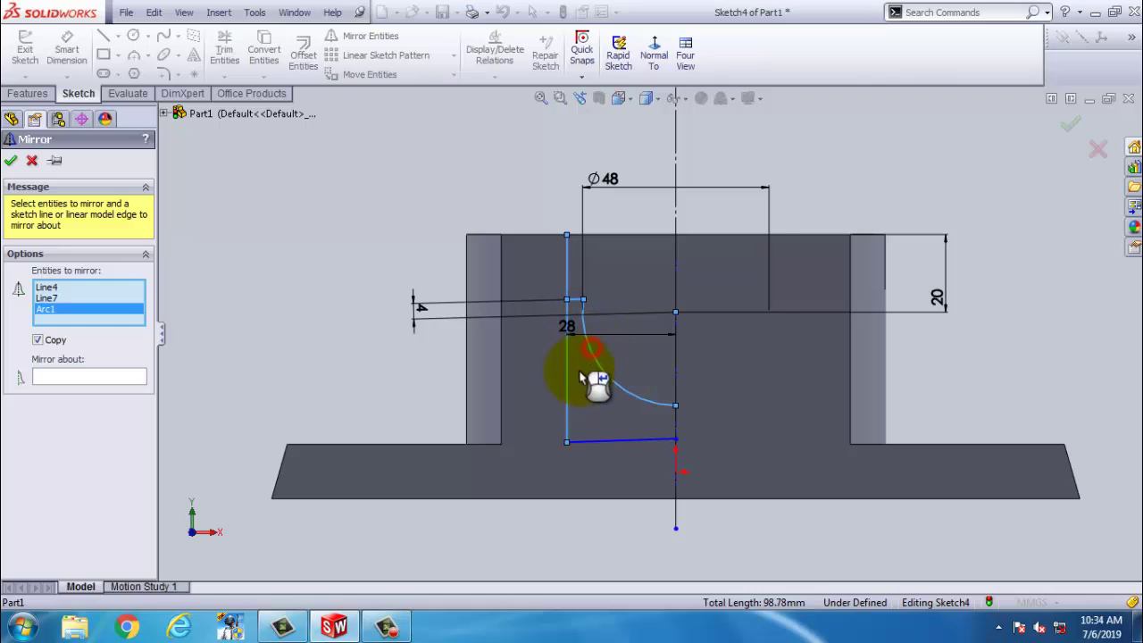
click(600, 439)
click(55, 379)
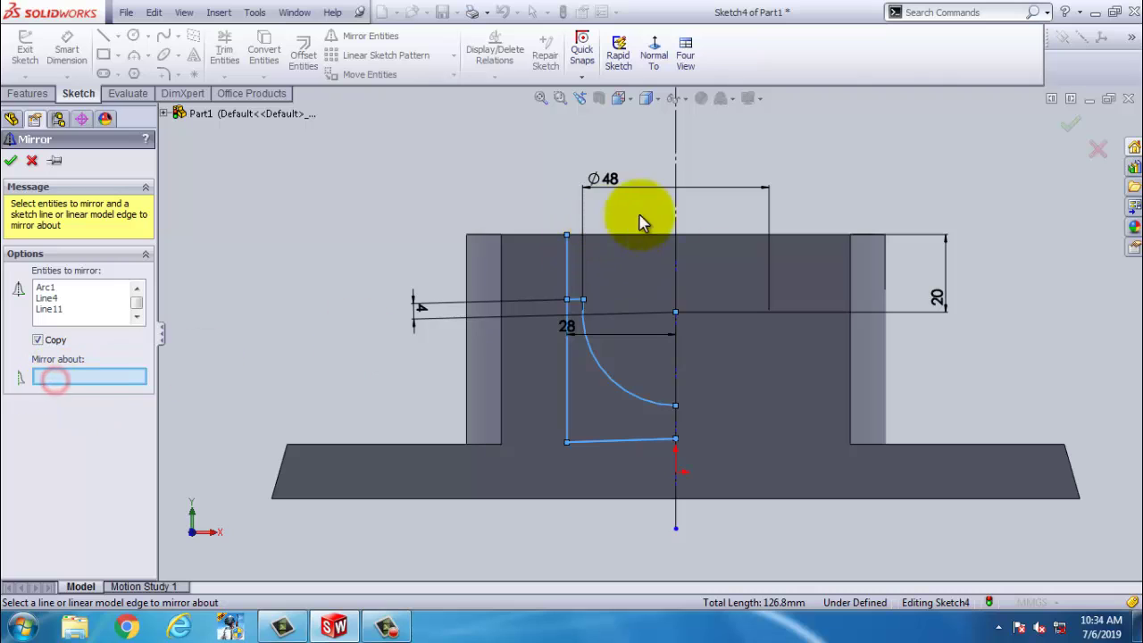
click(676, 199)
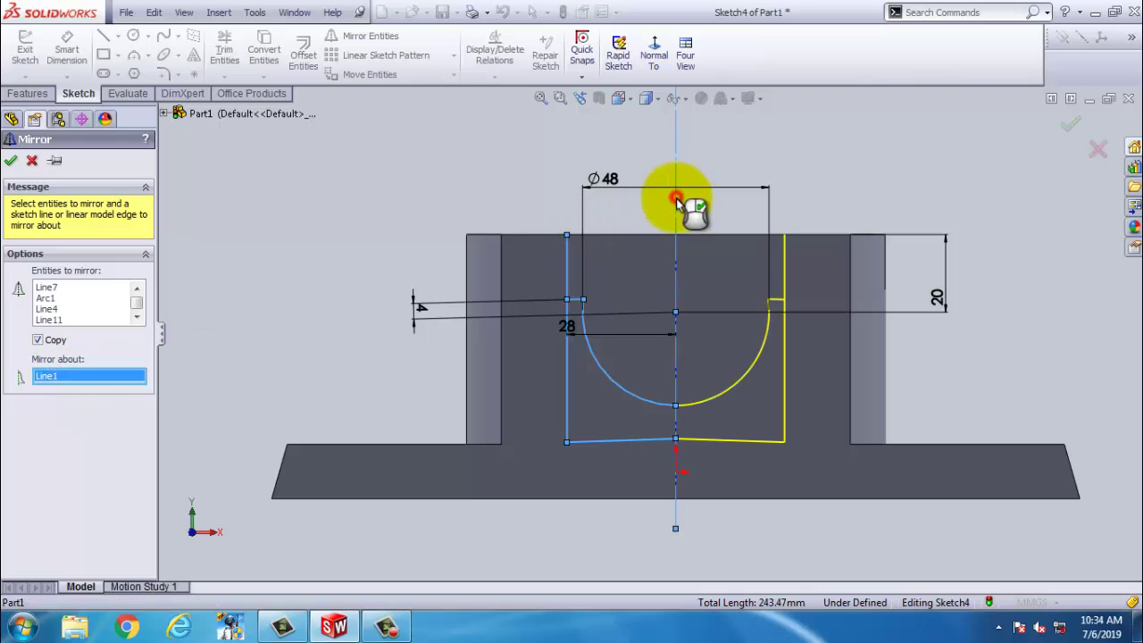
click(11, 161)
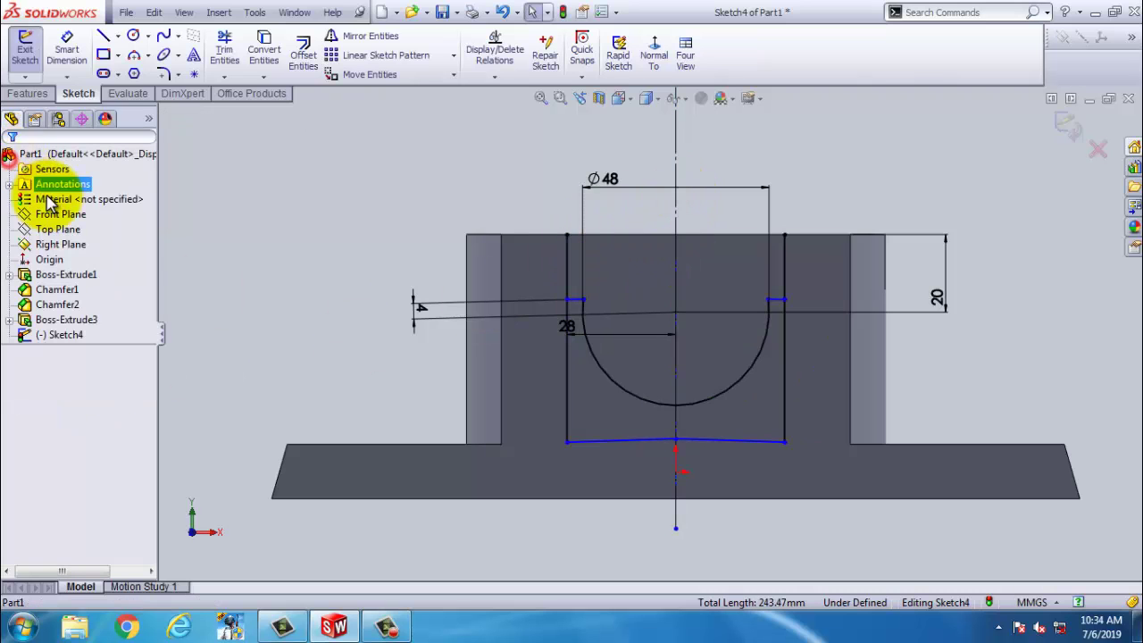
Close the profile with a 56 mm line along the boss's top edge and trim away the straight profile lines below the ledges
click(104, 36)
click(568, 236)
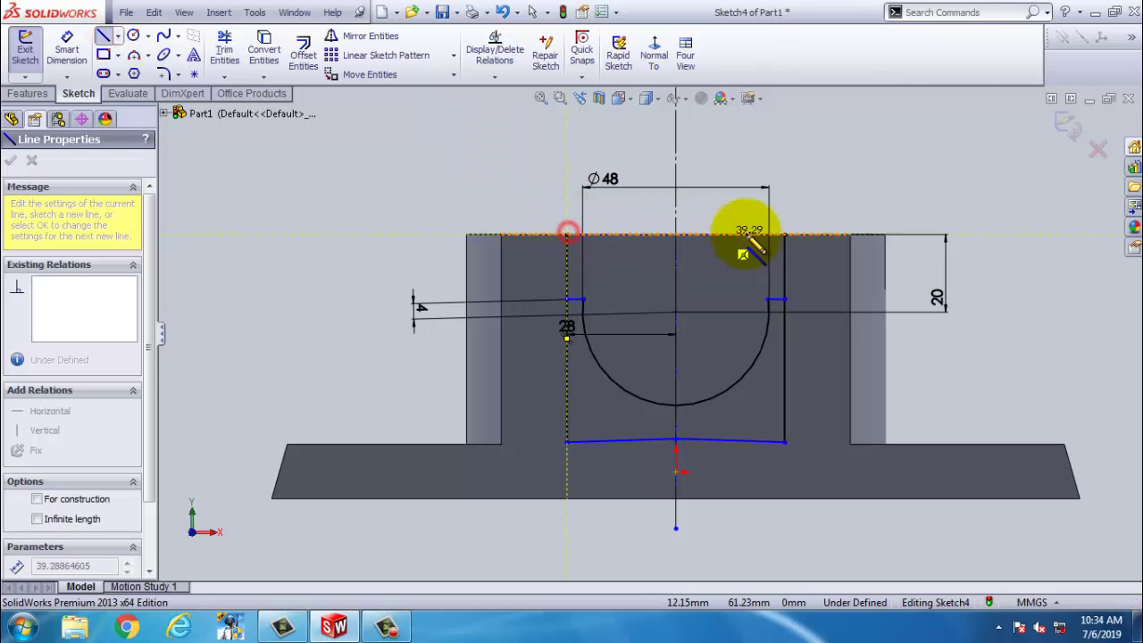
double_click(784, 236)
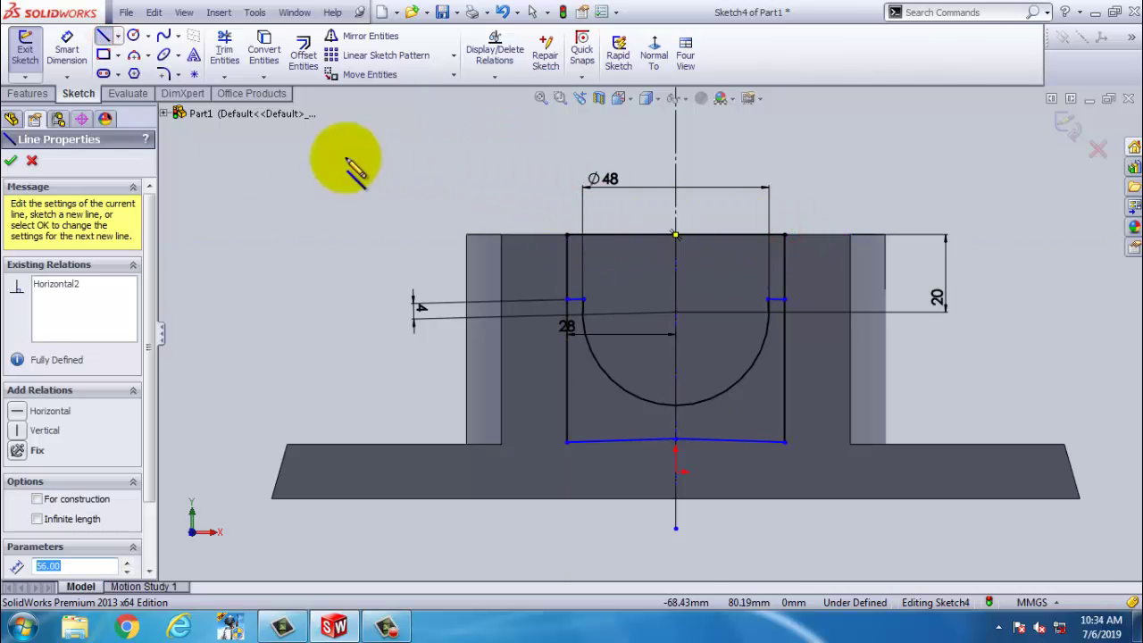
click(32, 159)
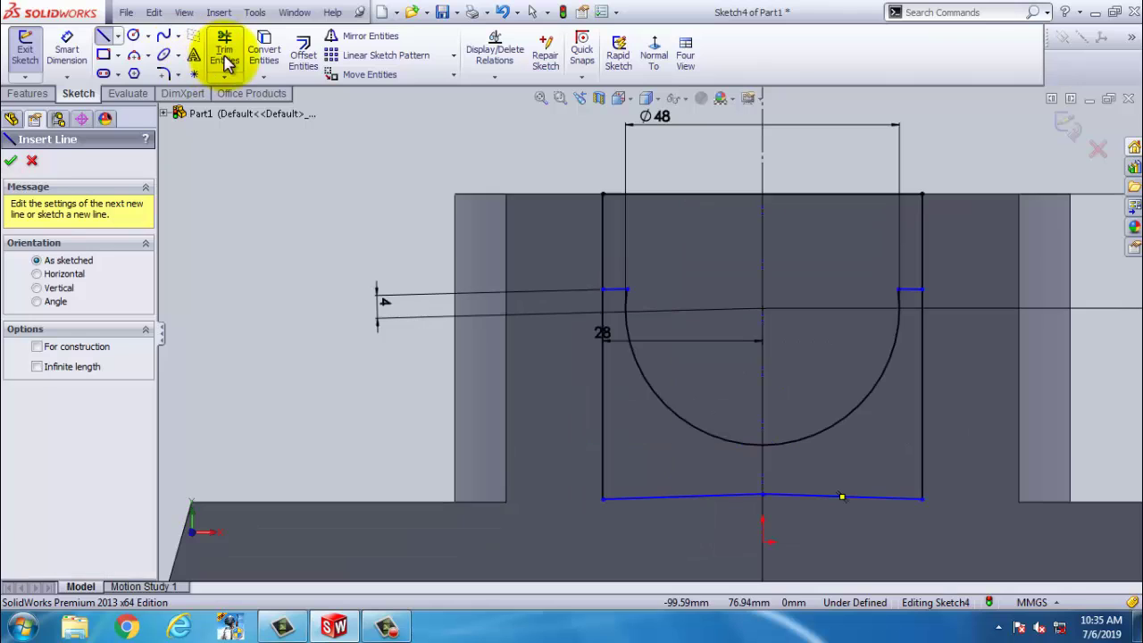
click(224, 49)
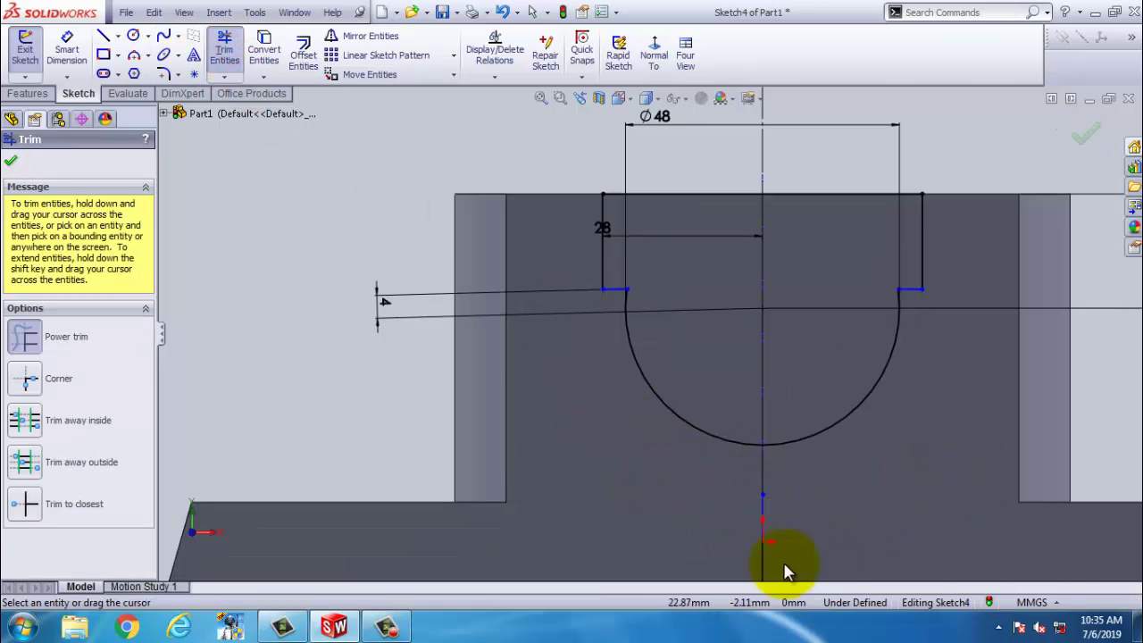
click(1083, 134)
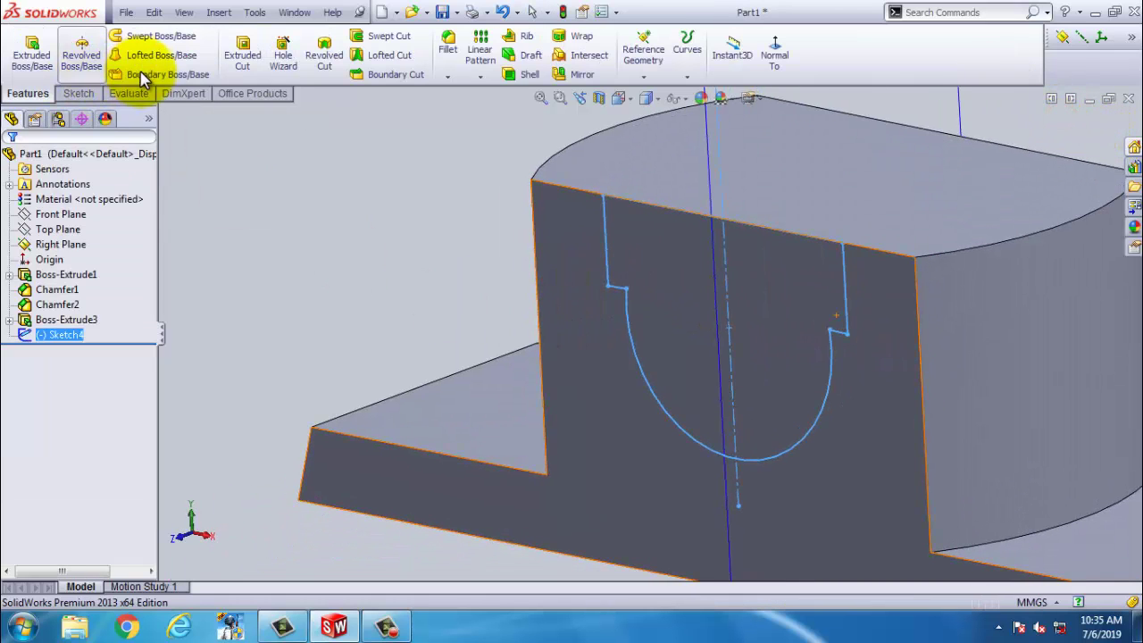
Cut-extrude the stepped U-shaped profile through the boss with the Through All end condition
click(243, 56)
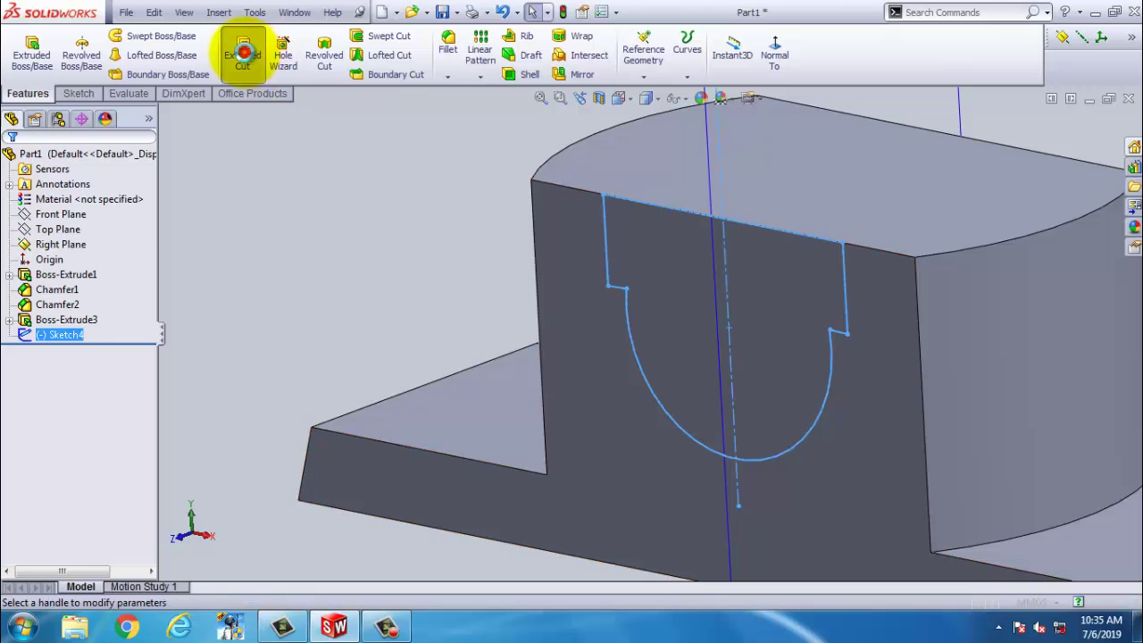
click(80, 260)
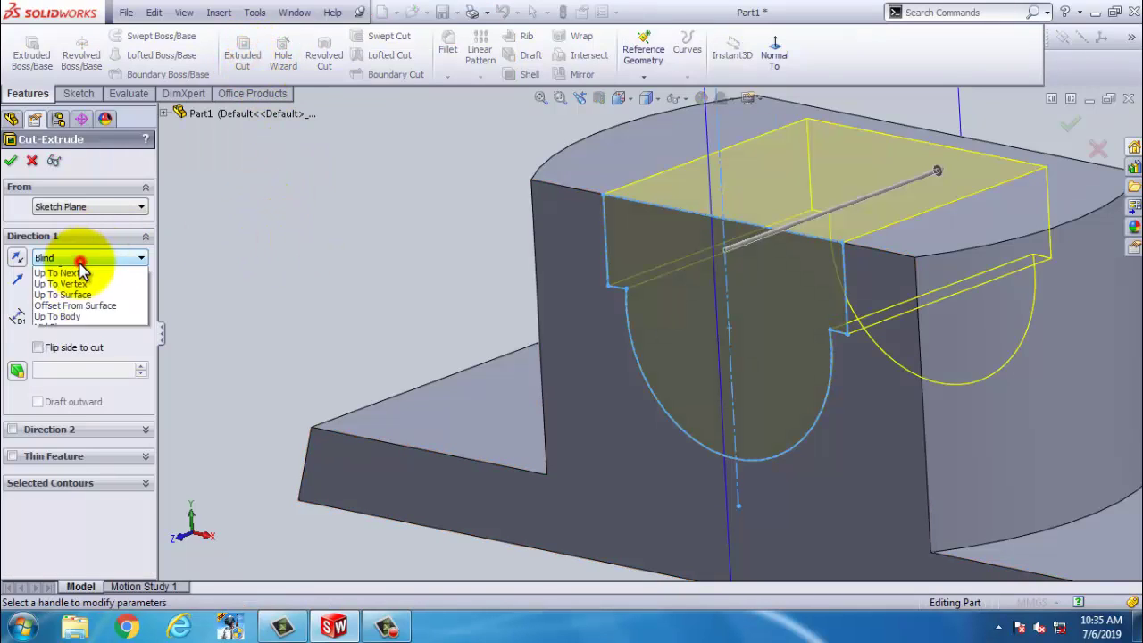
click(80, 290)
click(11, 161)
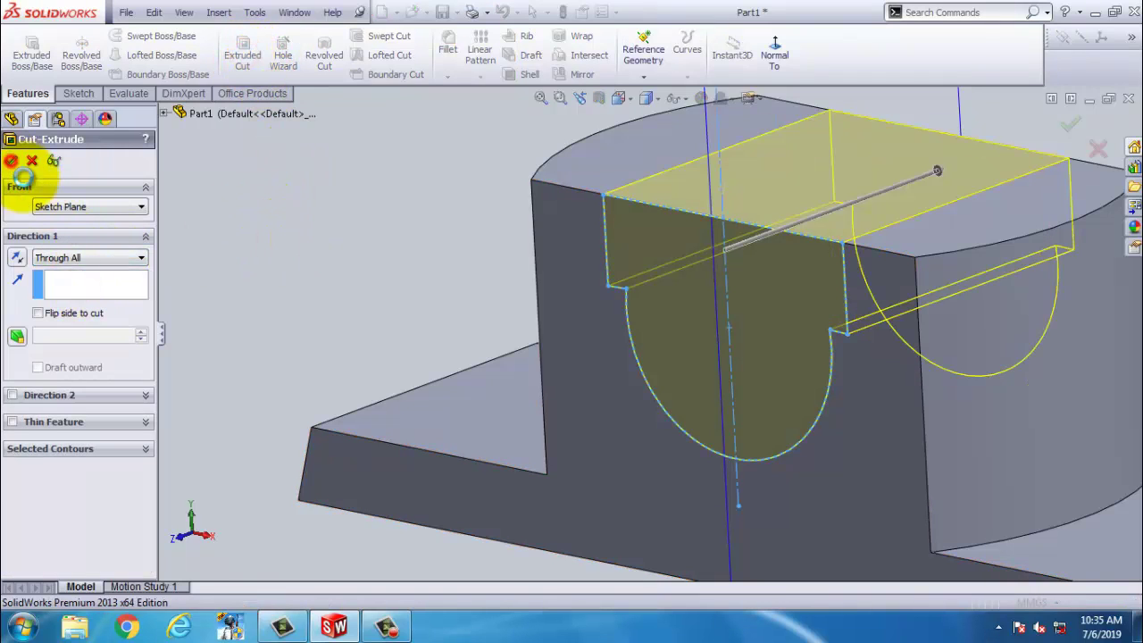
Start a new sketch on the flat top face of the boss's left upright
middle_drag(339, 239, 616, 350)
scroll(464, 274, up, 4)
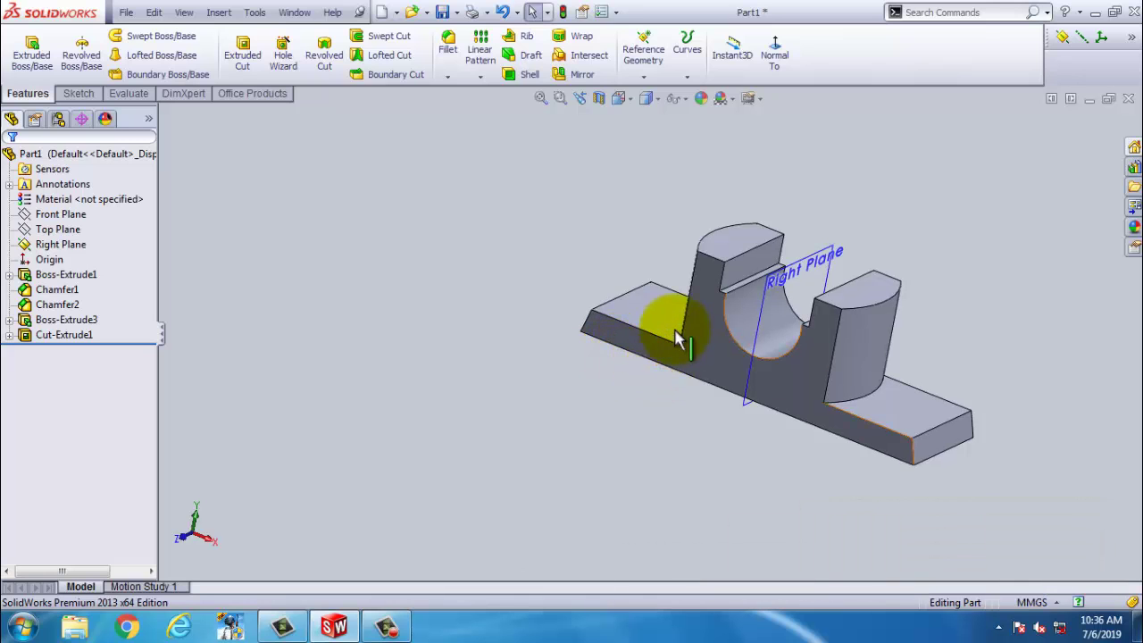
mouse_move(669, 331)
middle_down()
mouse_move(658, 248)
mouse_move(420, 337)
mouse_move(643, 408)
mouse_move(740, 401)
mouse_move(708, 468)
mouse_move(652, 410)
mouse_move(658, 301)
mouse_move(682, 318)
mouse_move(688, 309)
mouse_move(671, 232)
mouse_move(677, 169)
mouse_move(651, 280)
mouse_move(684, 331)
middle_up()
click(781, 224)
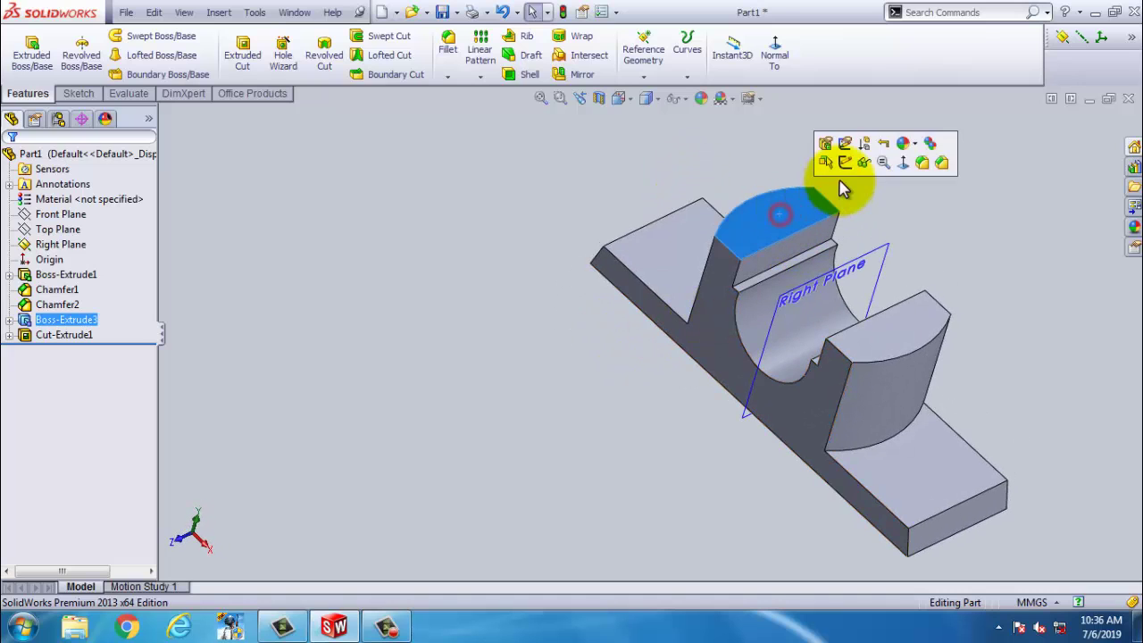
click(835, 162)
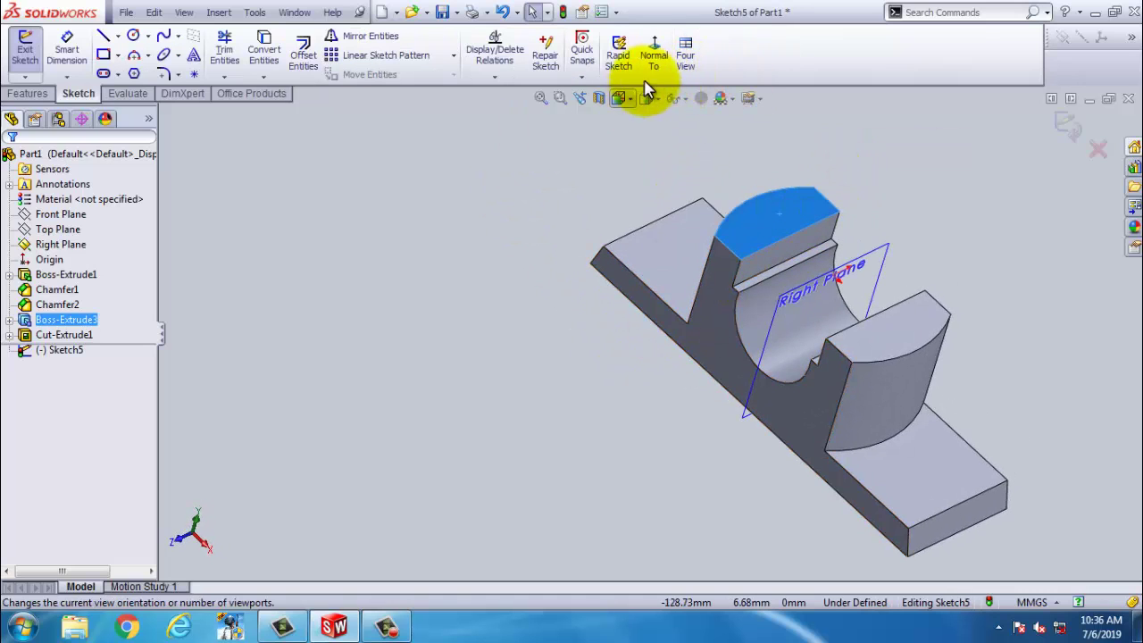
Sketch a circle on each upright's top face, level with the origin, about 8.3 mm radius on the left and 7.6 mm on the right
click(654, 56)
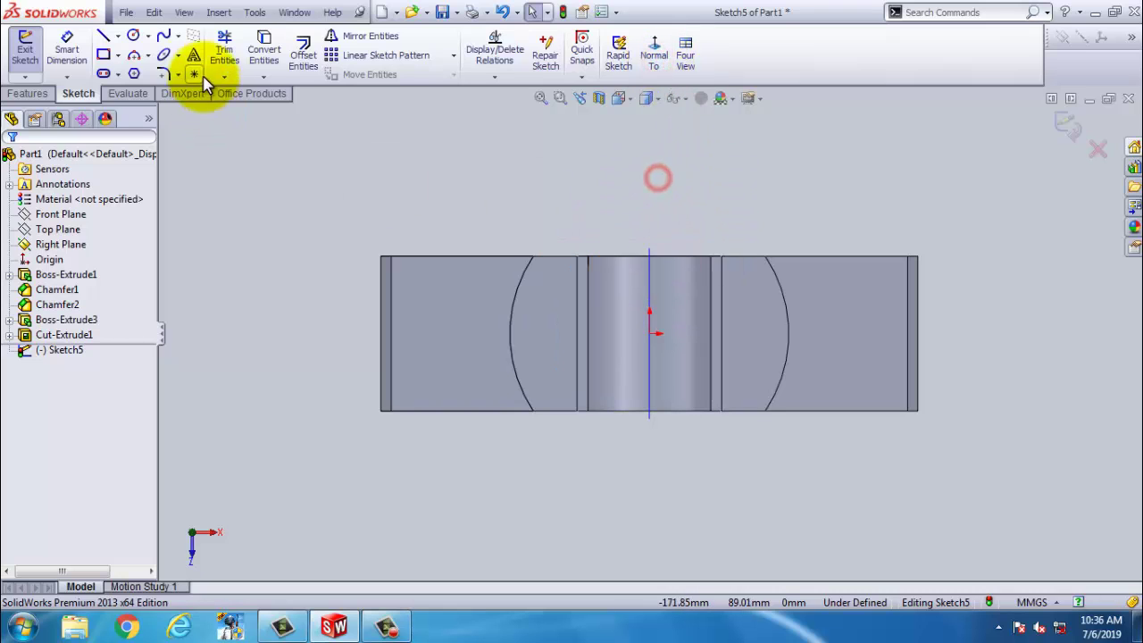
click(133, 35)
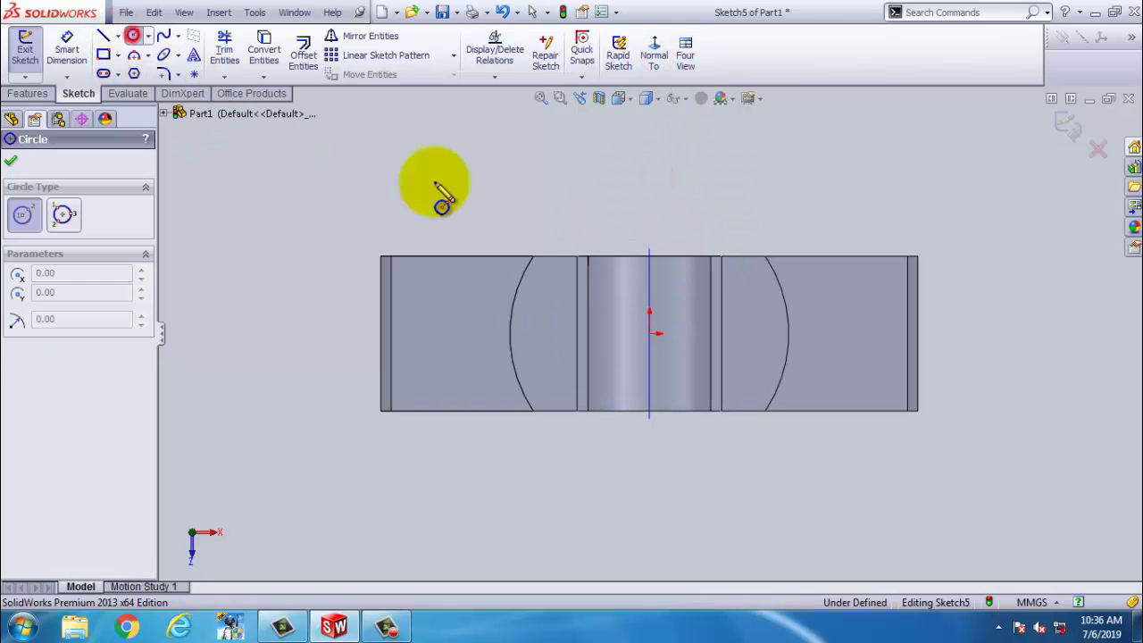
click(541, 335)
click(539, 355)
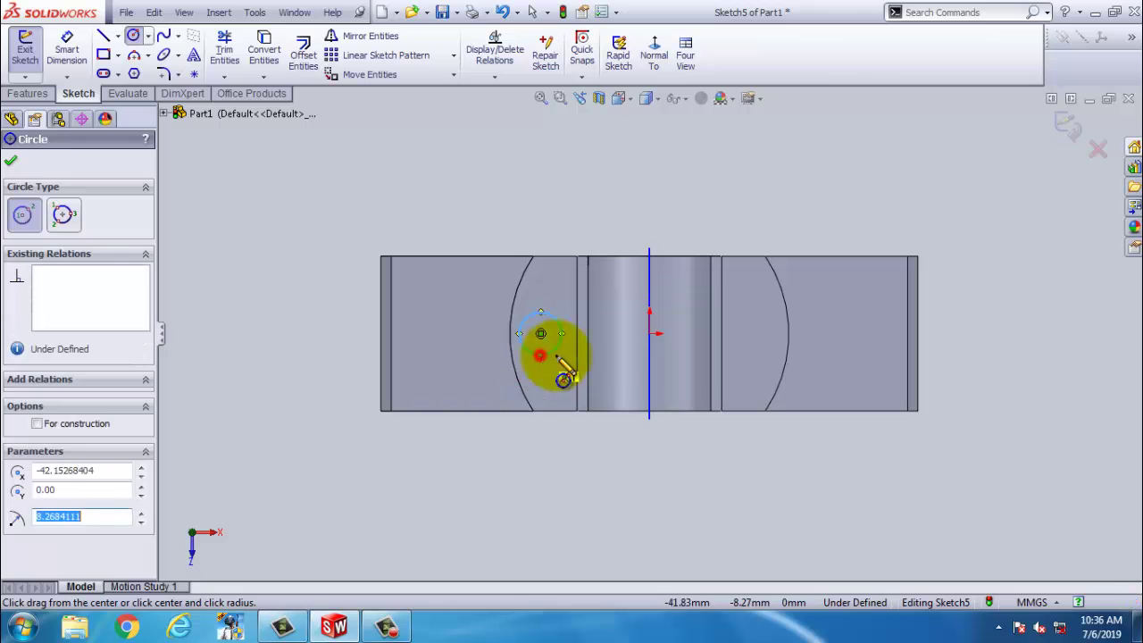
click(759, 334)
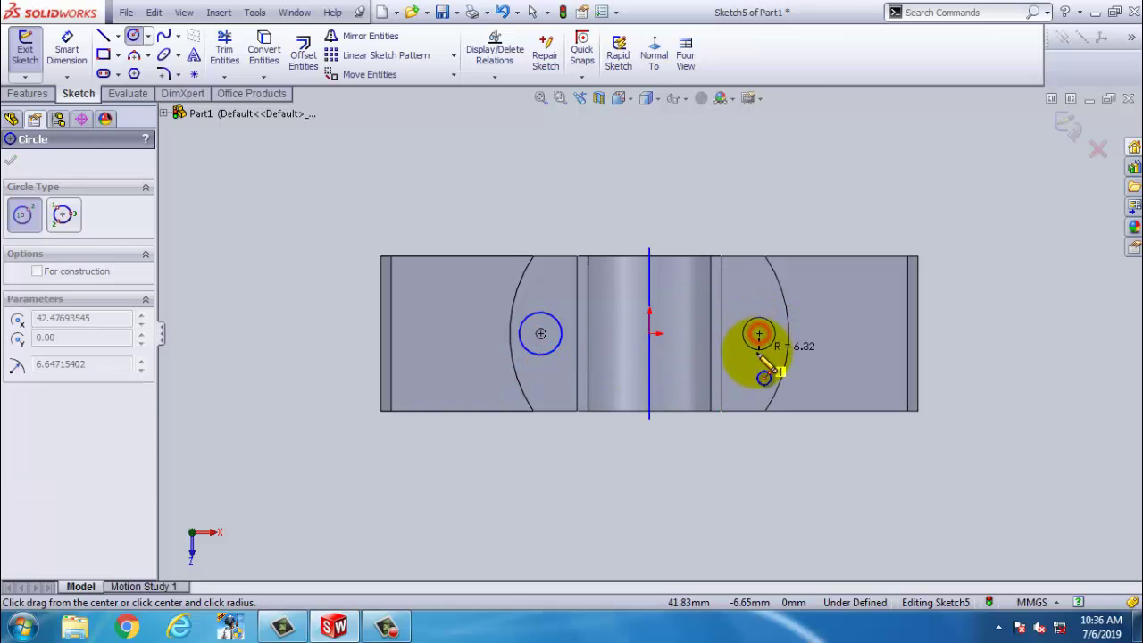
click(759, 353)
Dimension both circle centres 39 mm from the Right Plane line
click(79, 56)
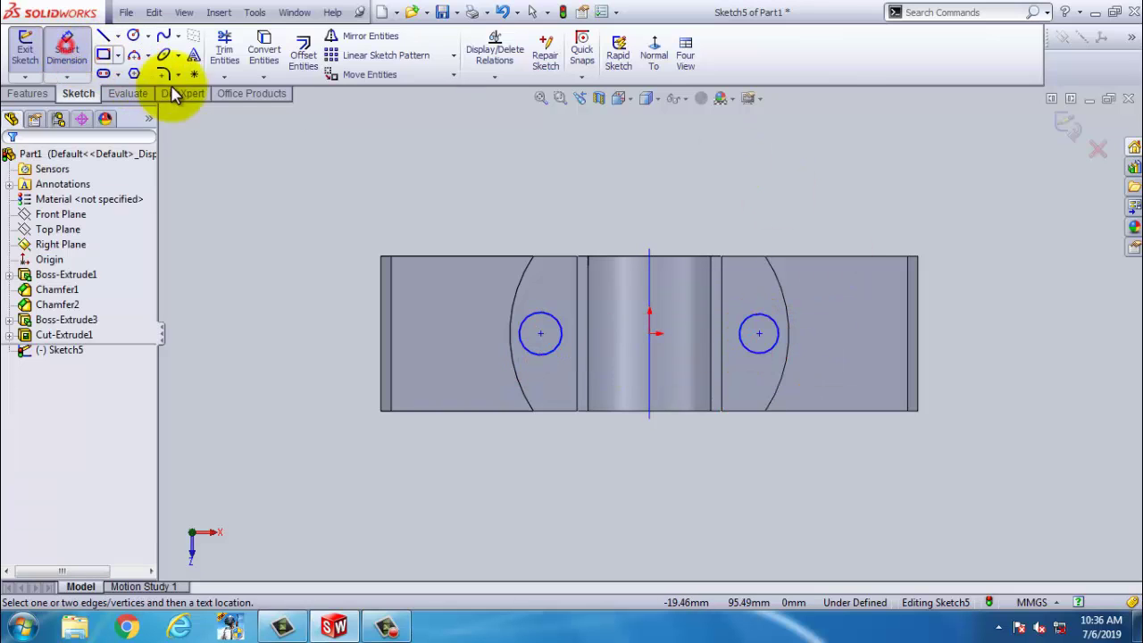
click(649, 277)
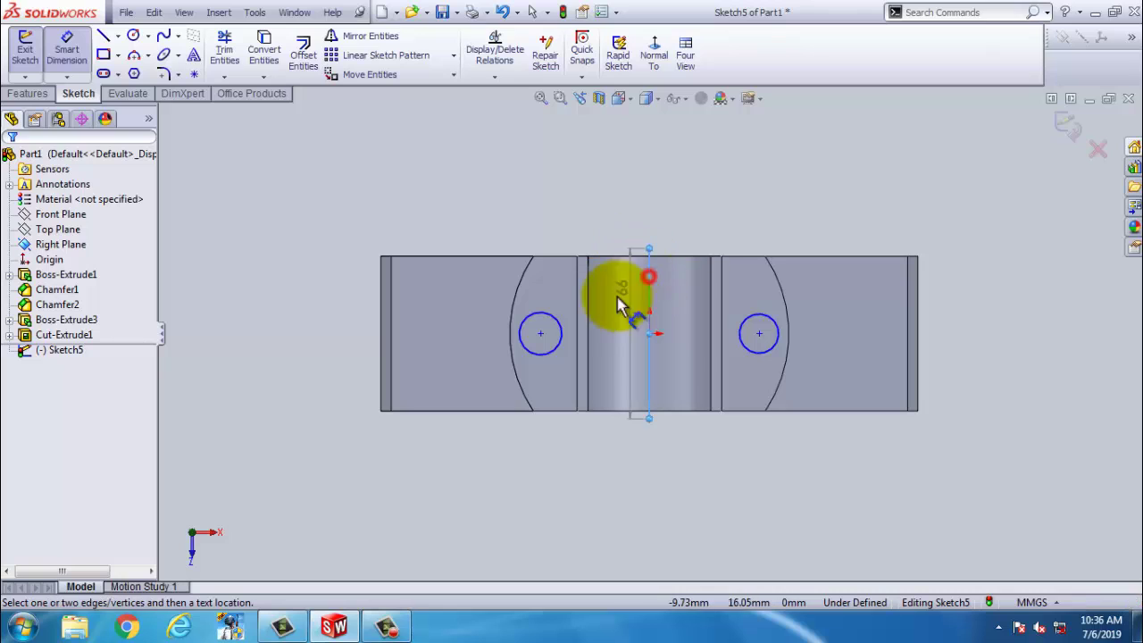
click(540, 334)
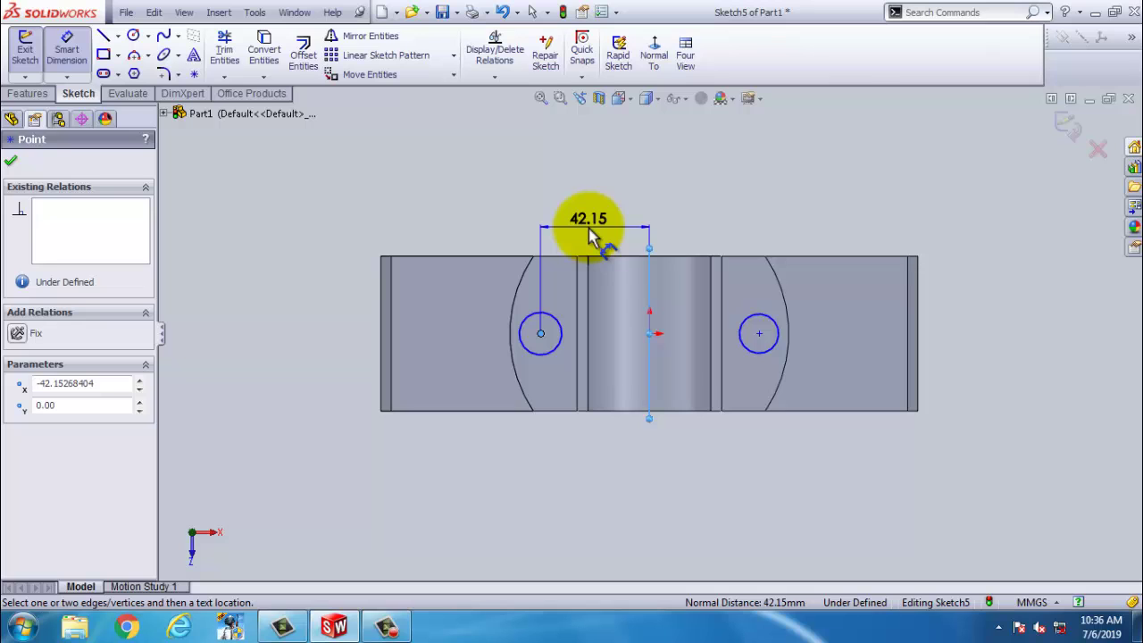
click(589, 229)
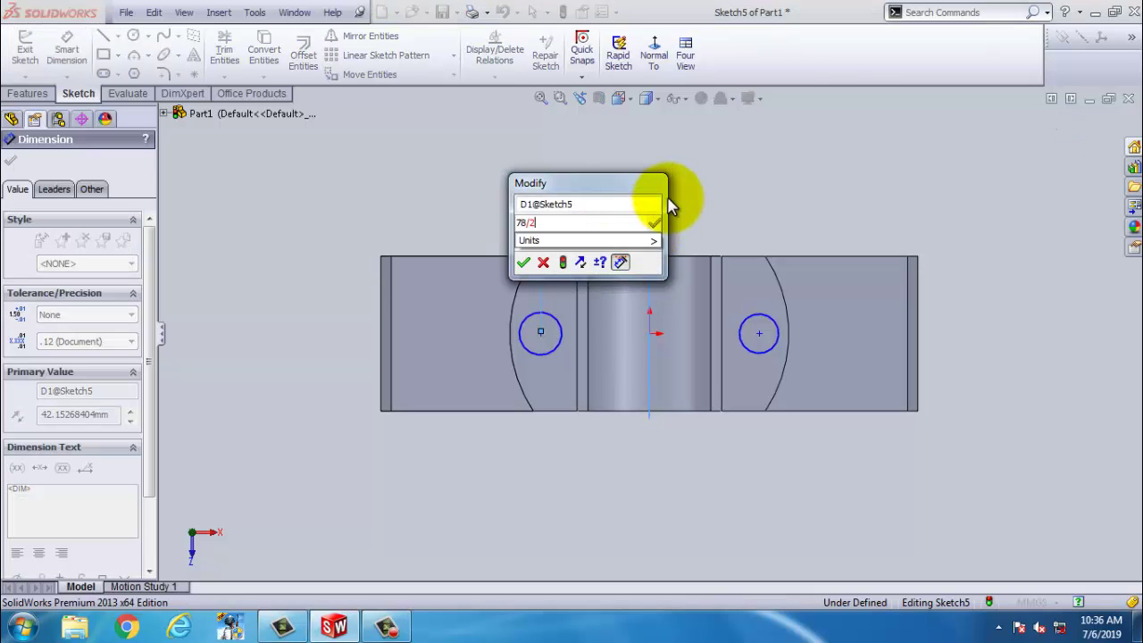
key(Return)
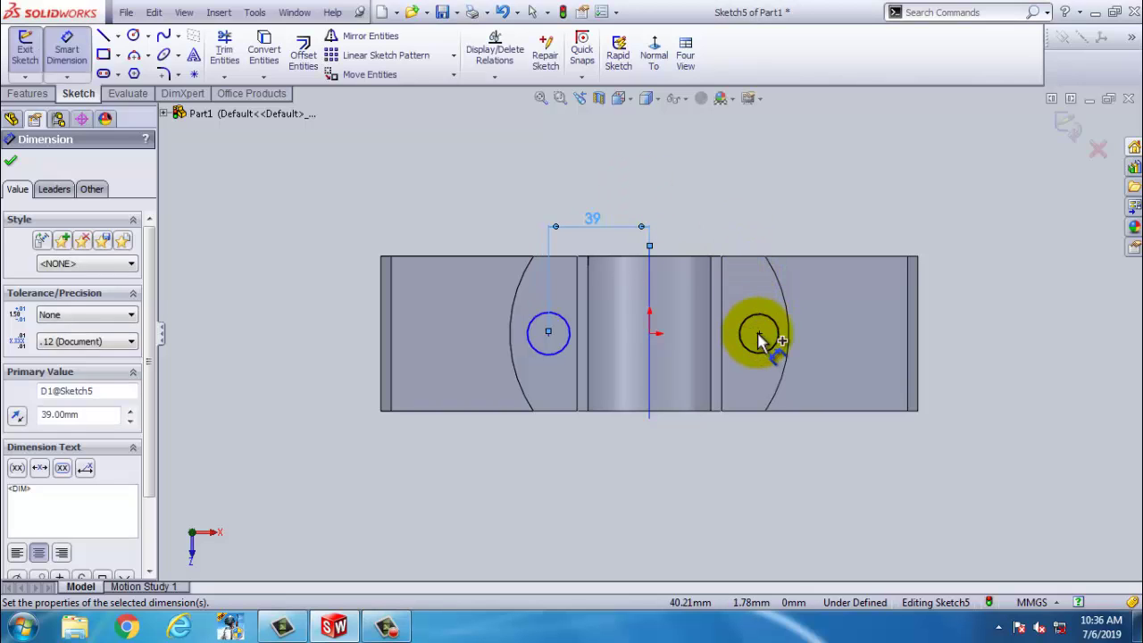
click(759, 335)
click(651, 353)
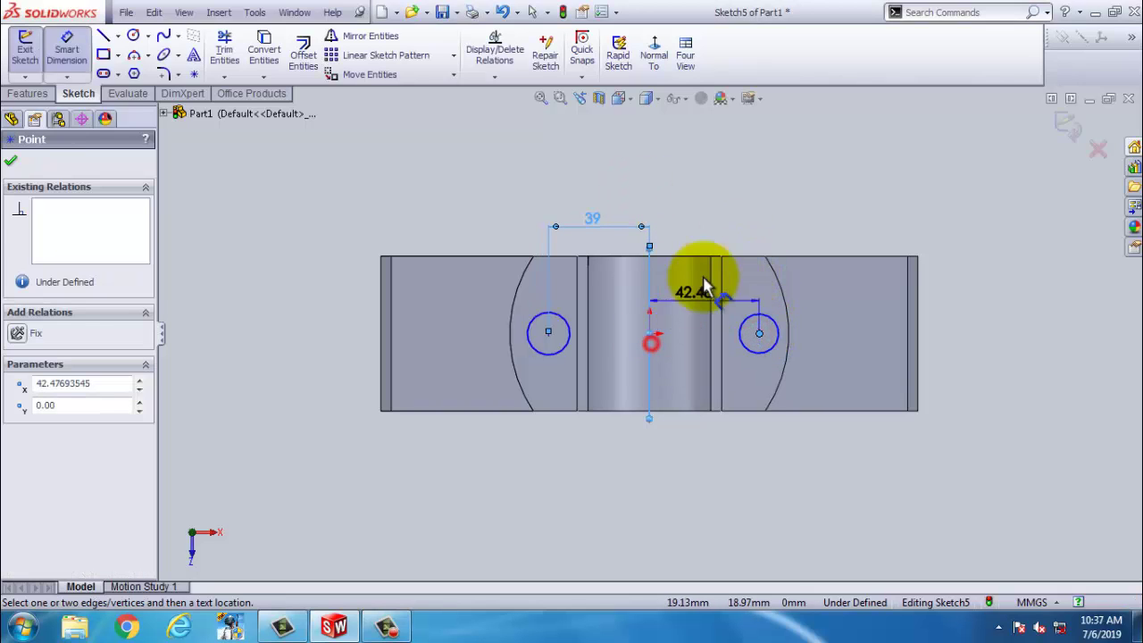
click(727, 224)
text(39.00mm)
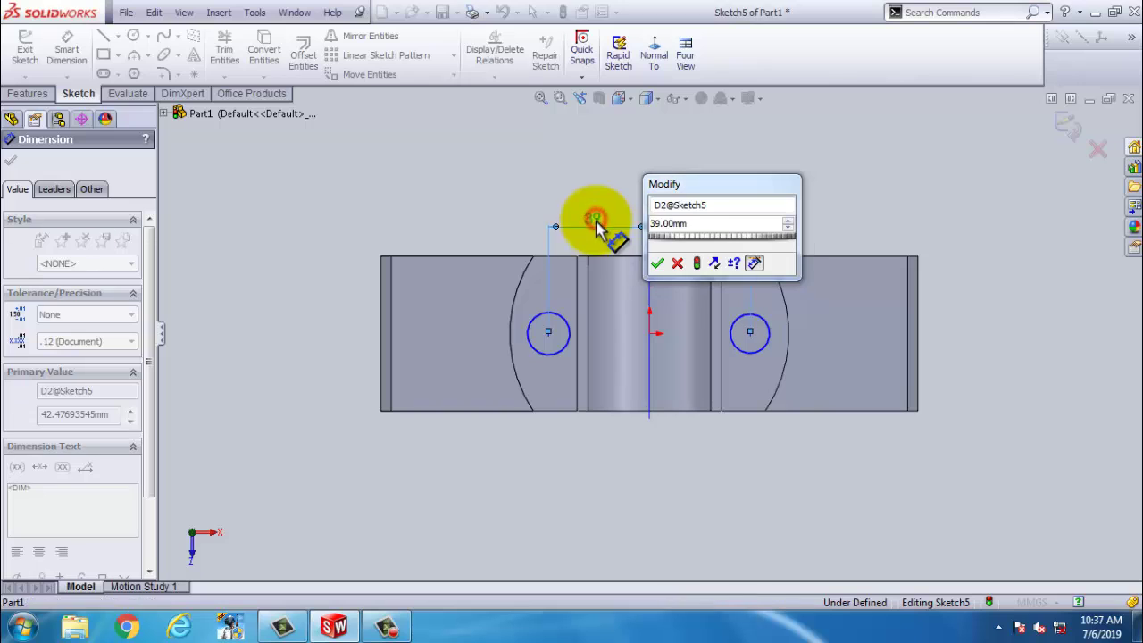
click(657, 264)
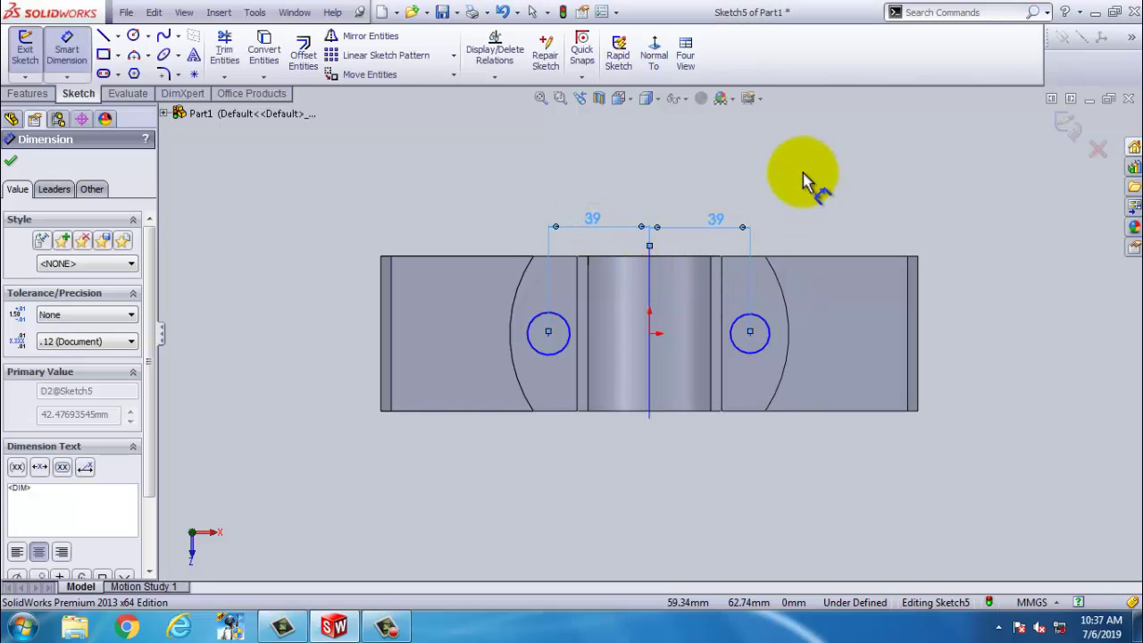
Set the diameter of both circles to 12 mm and exit the sketch
click(539, 326)
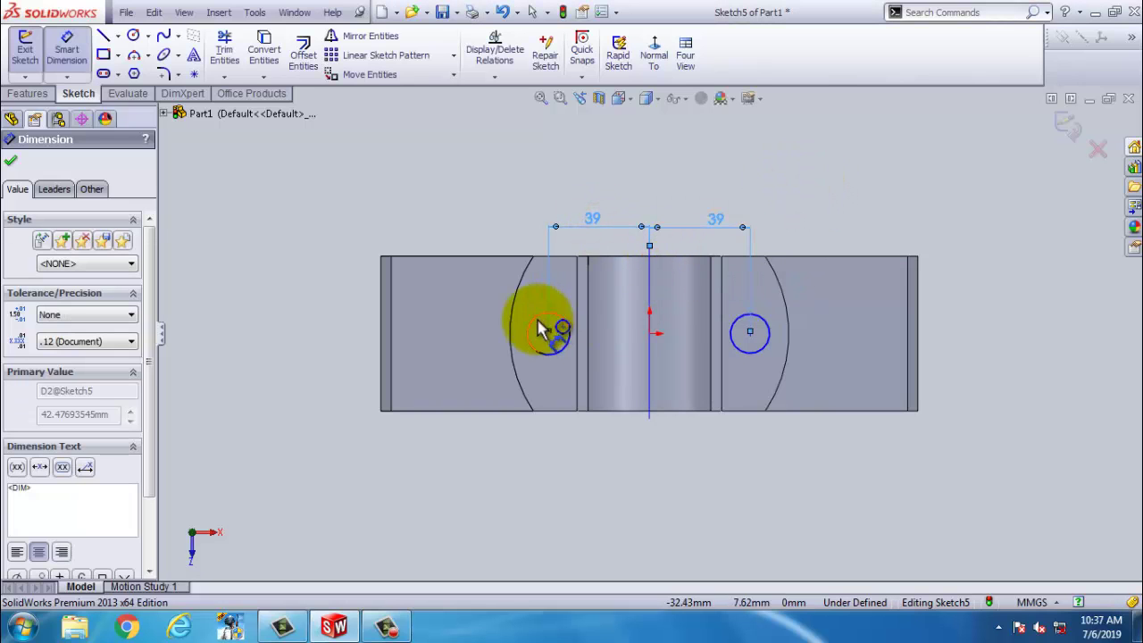
click(458, 212)
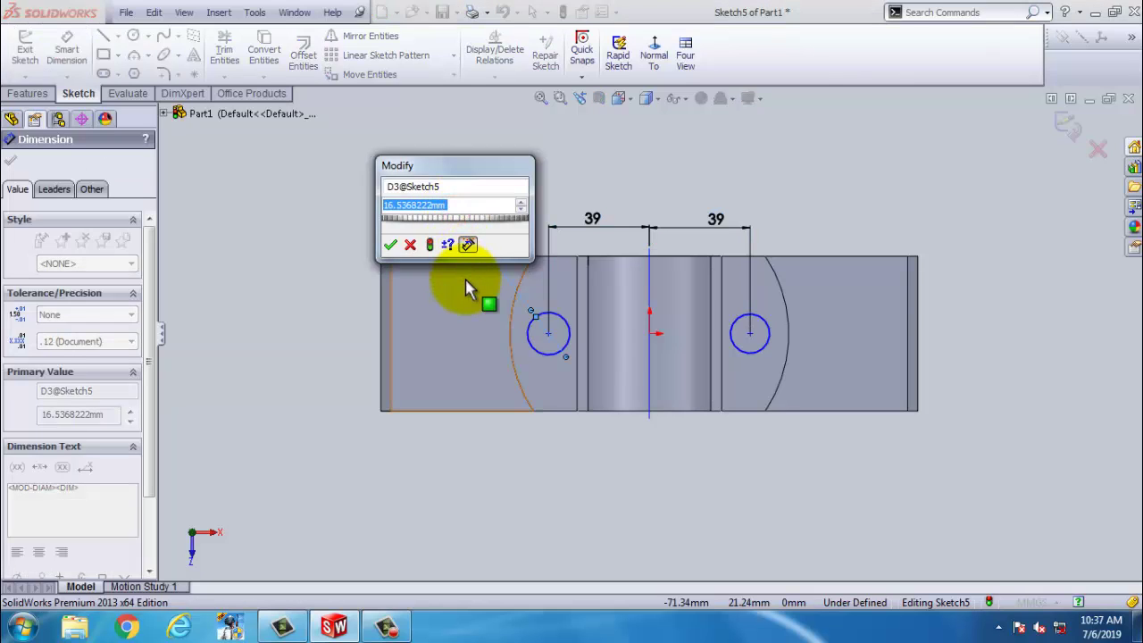
text(12)
key(Return)
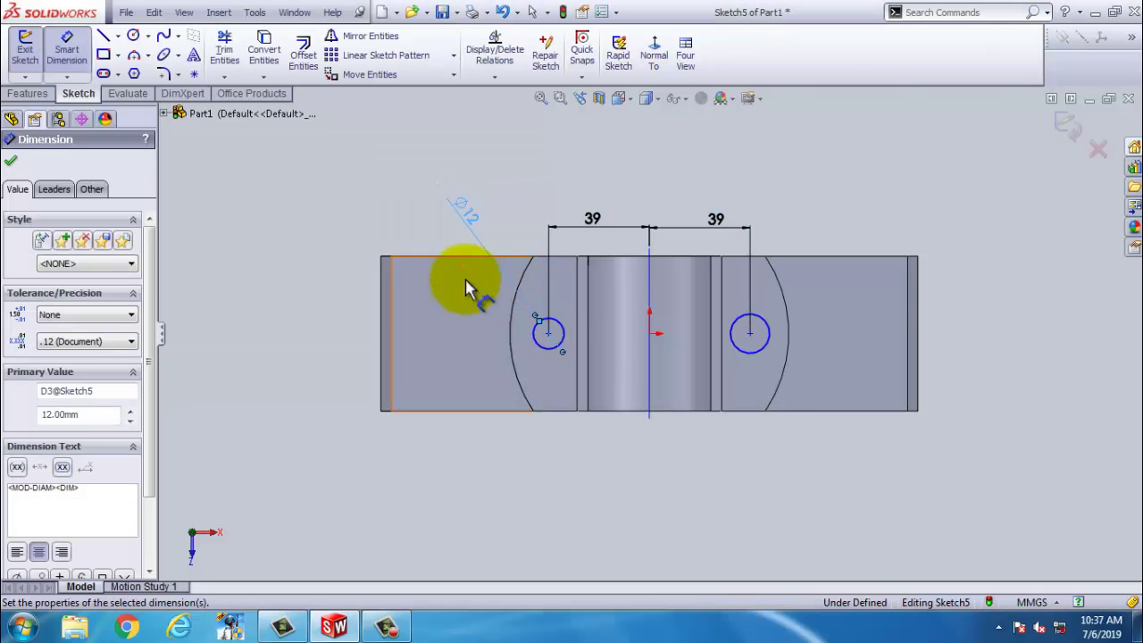
click(773, 331)
click(816, 237)
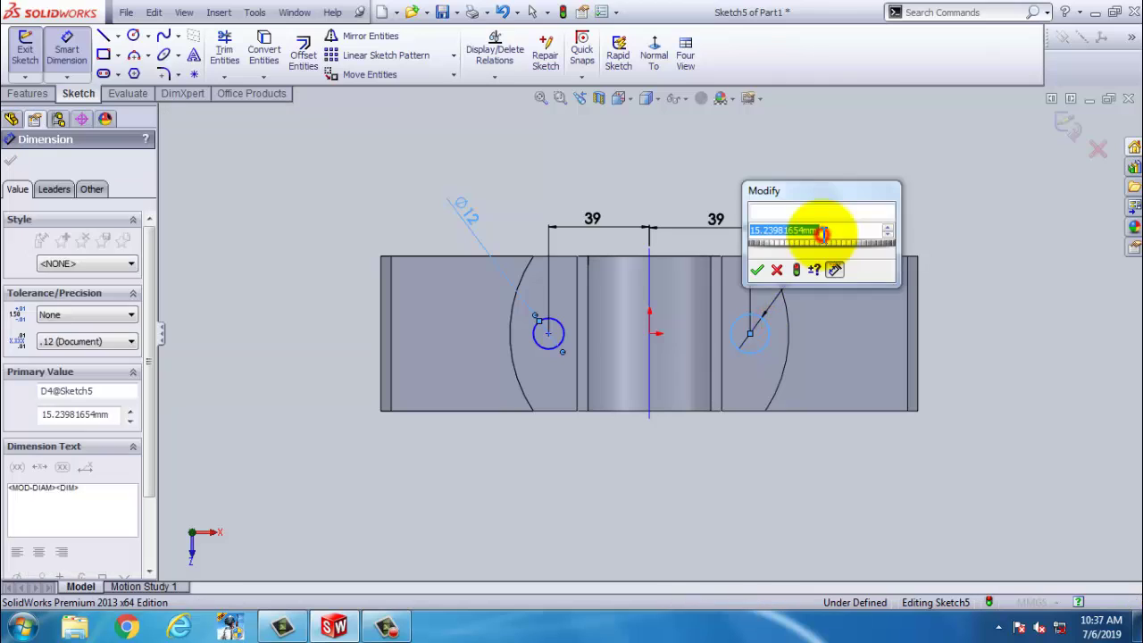
text(12)
key(Return)
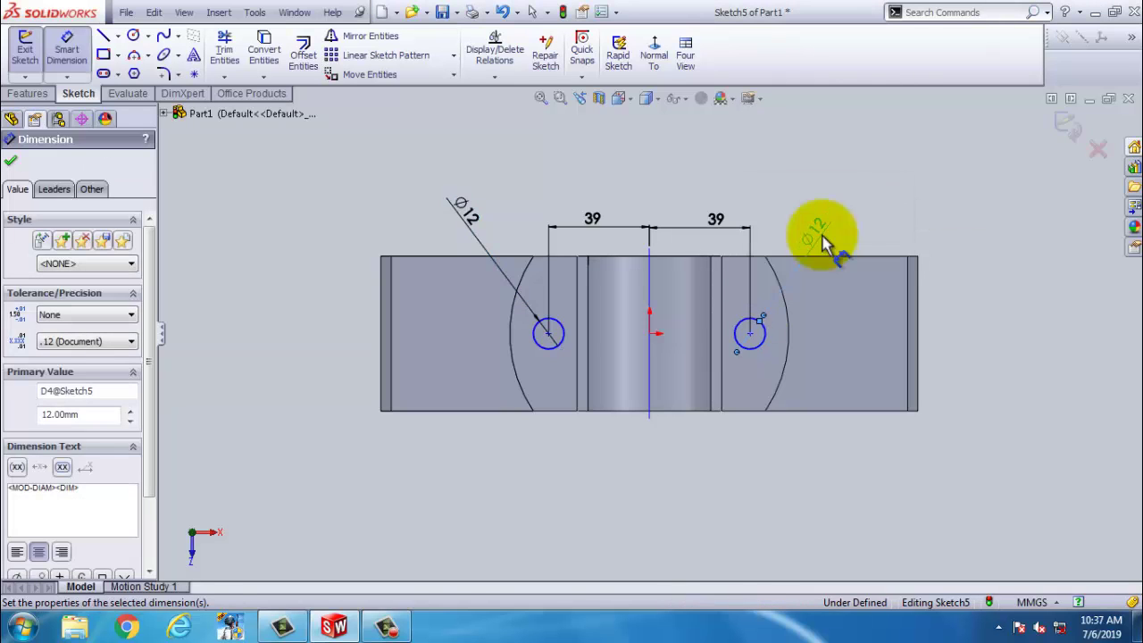
click(1067, 130)
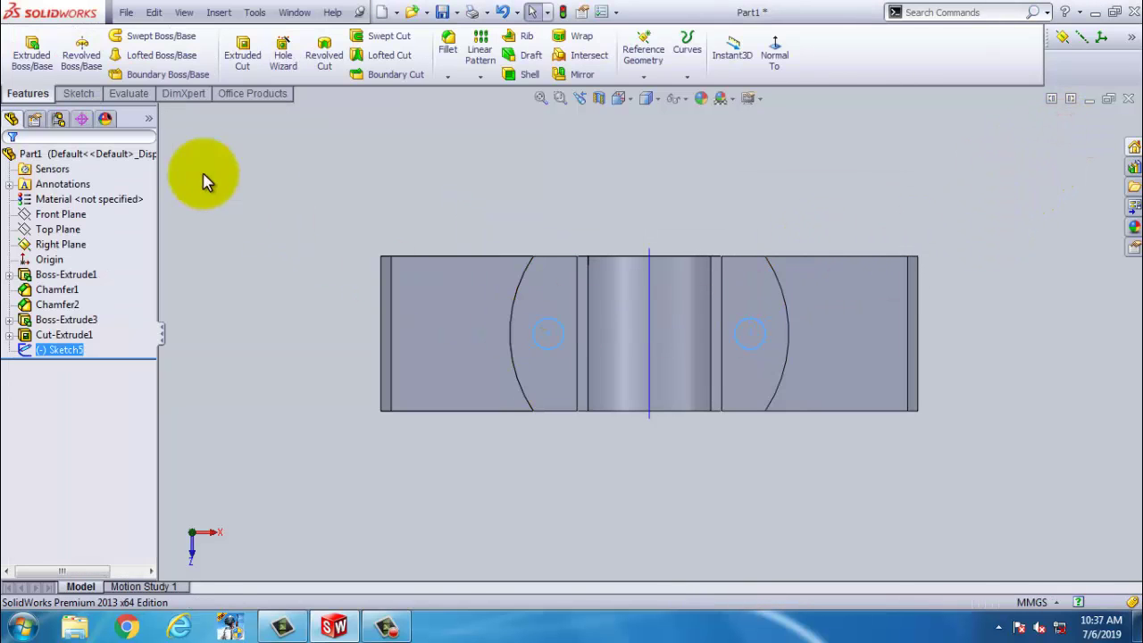
Cut-extrude the two 12 mm circles through the uprights and base with the Through All end condition
middle_drag(464, 370, 459, 199)
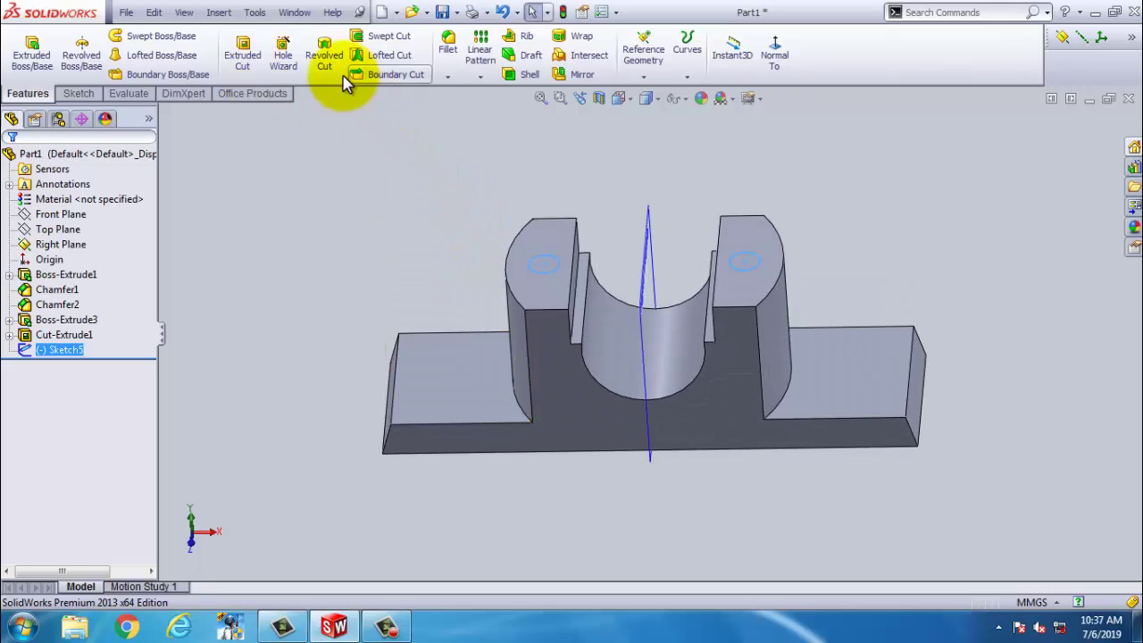
click(242, 56)
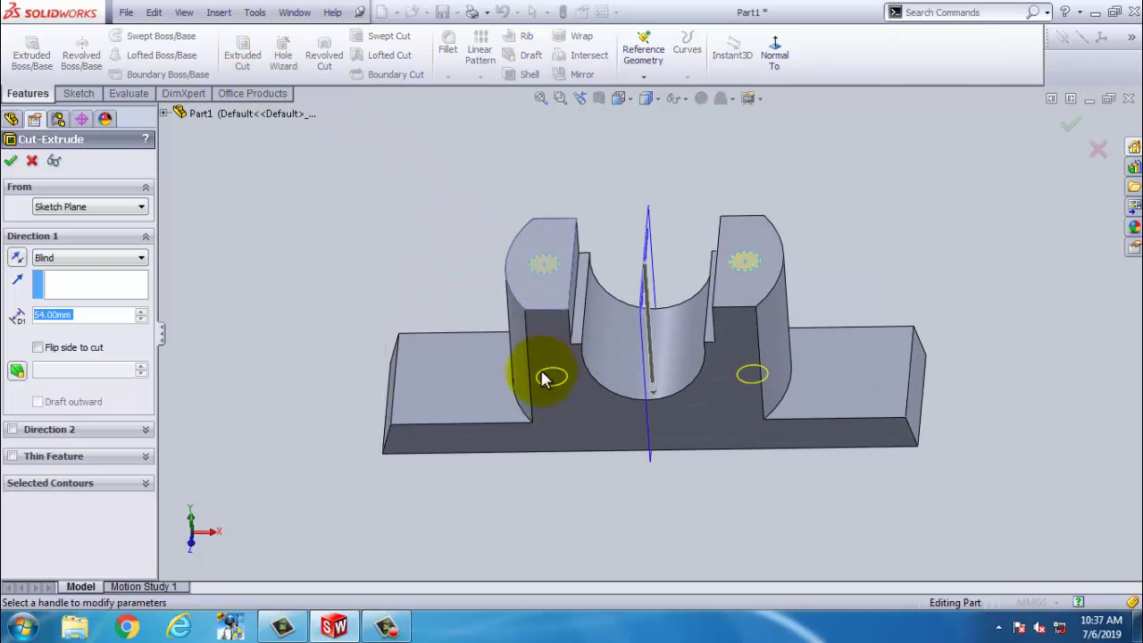
click(94, 258)
click(87, 281)
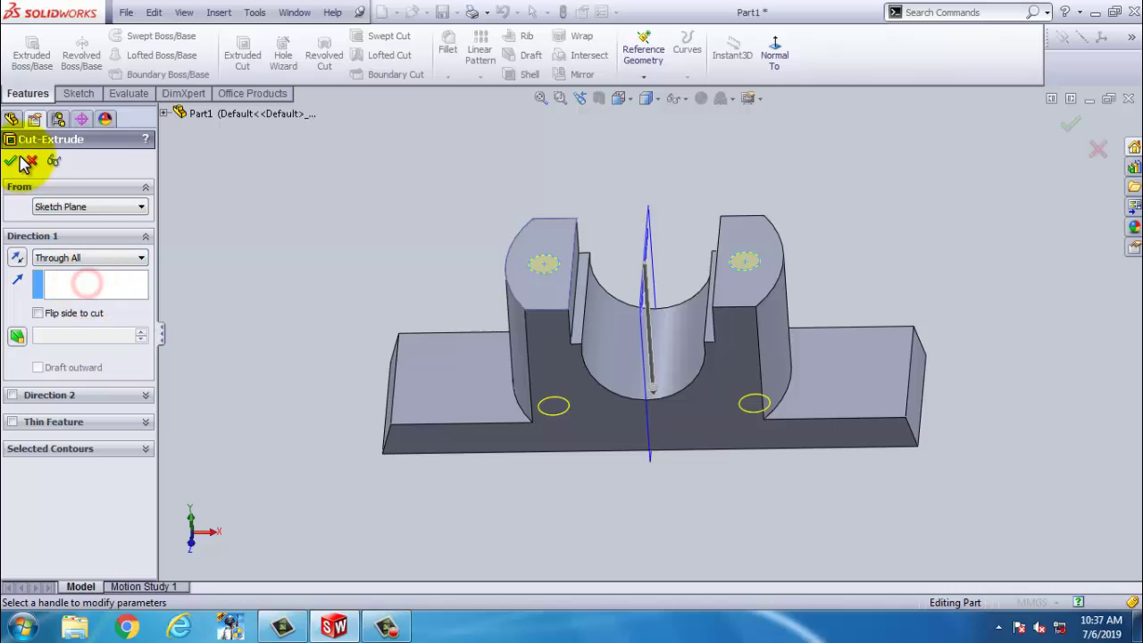
click(11, 161)
Start a new sketch on the underside of the base and view it face-on
middle_drag(651, 179, 446, 120)
click(533, 385)
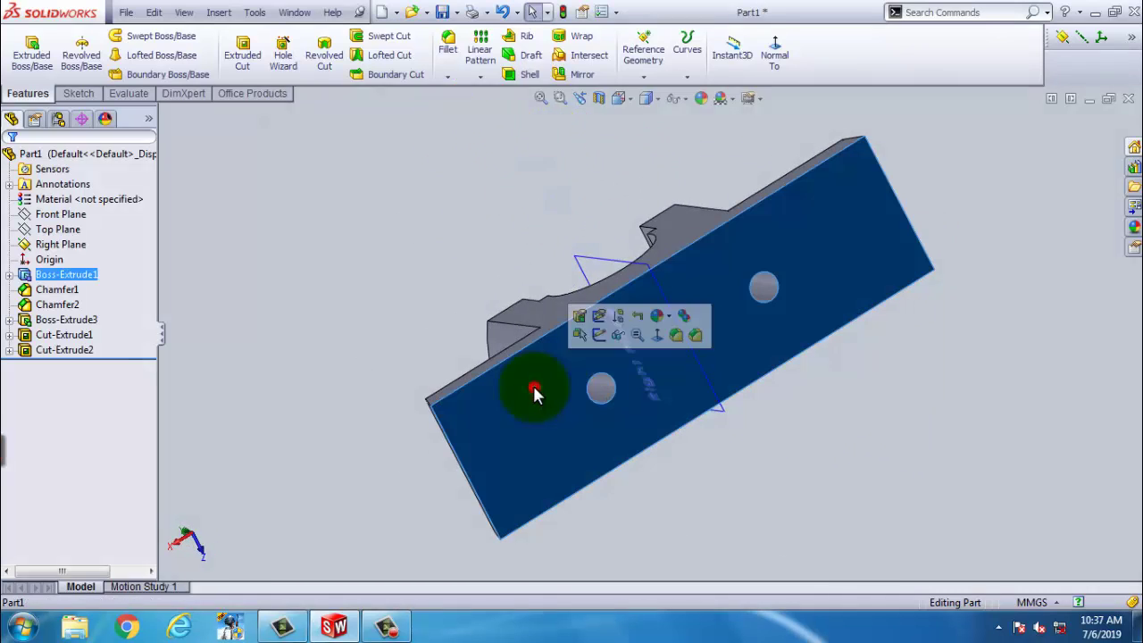
click(598, 337)
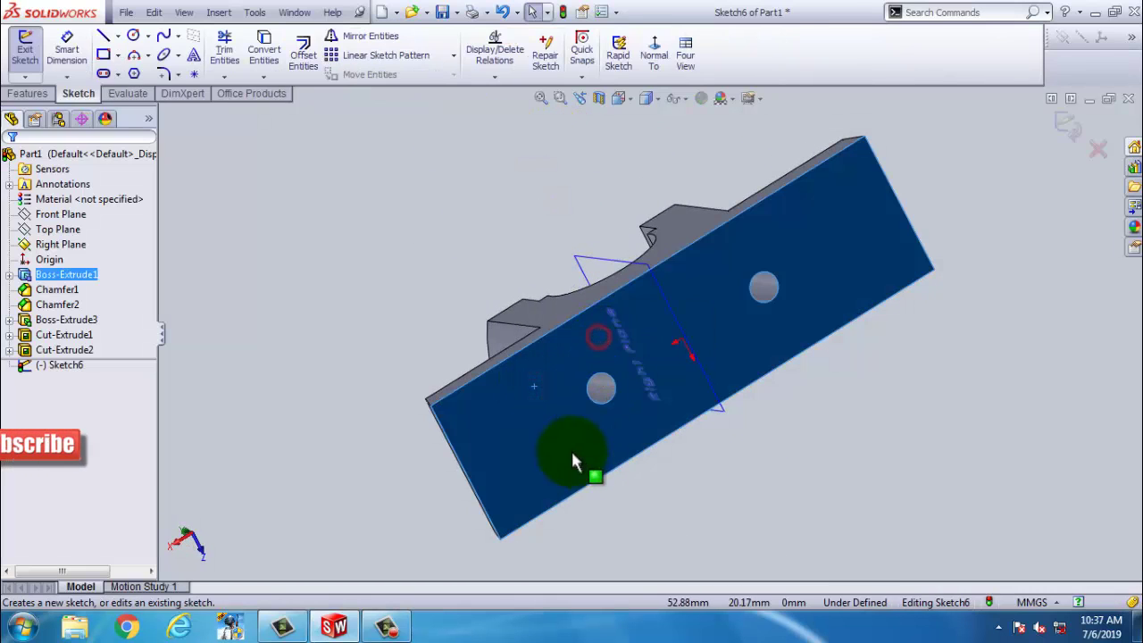
click(653, 56)
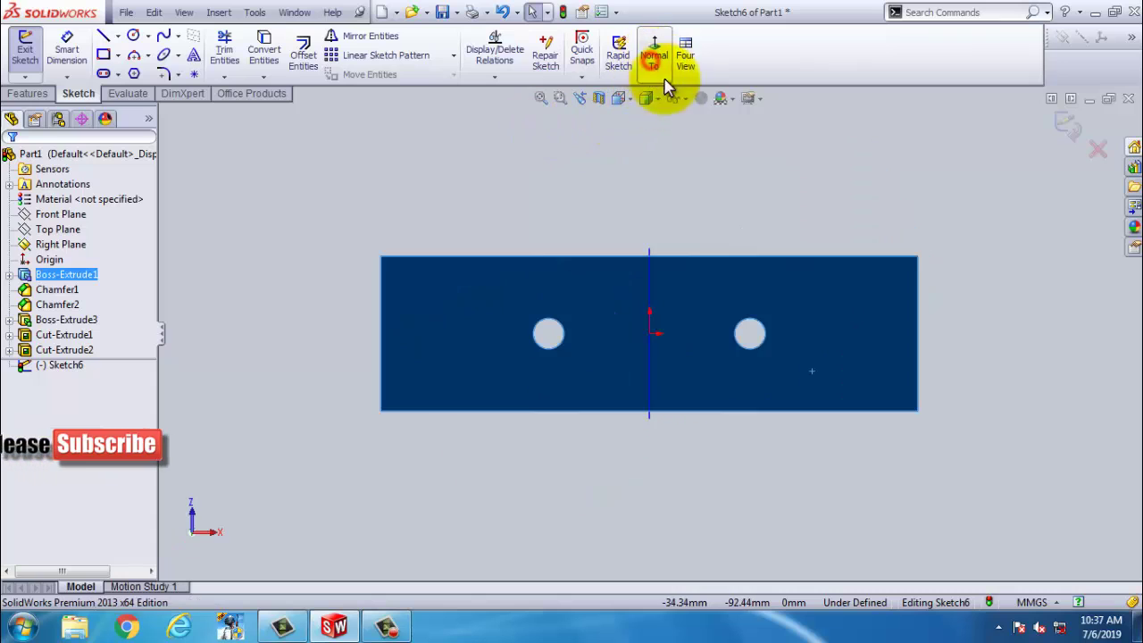
Sketch a center rectangle around each hole, about 34.6 x 27.6 mm at the left hole and 32.9 x 27.6 mm at the right
click(104, 56)
click(64, 219)
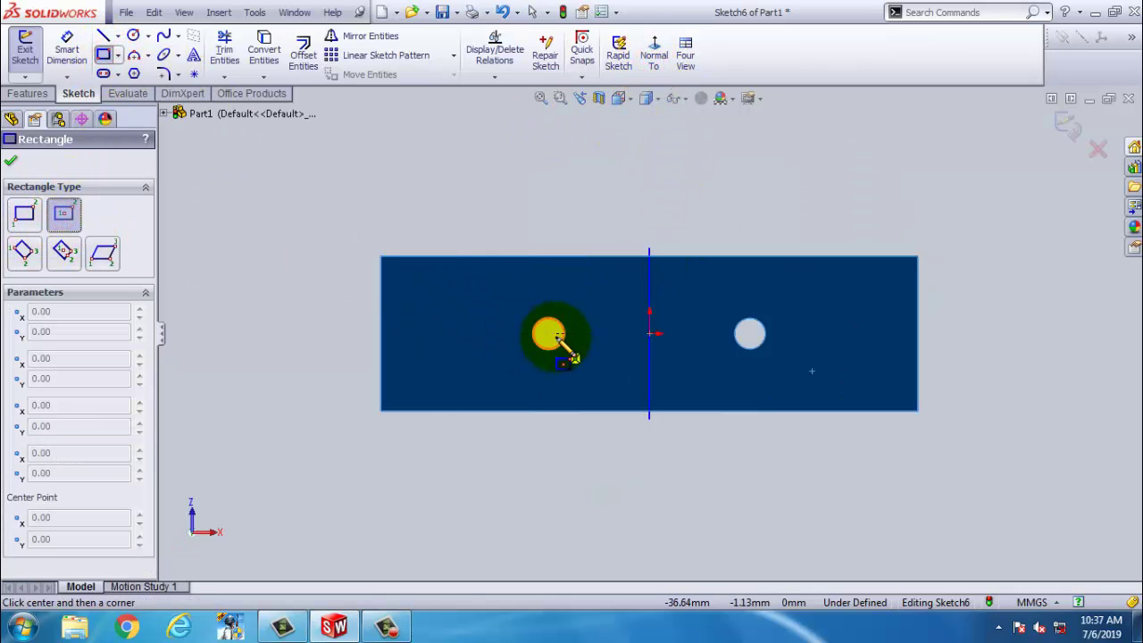
click(549, 334)
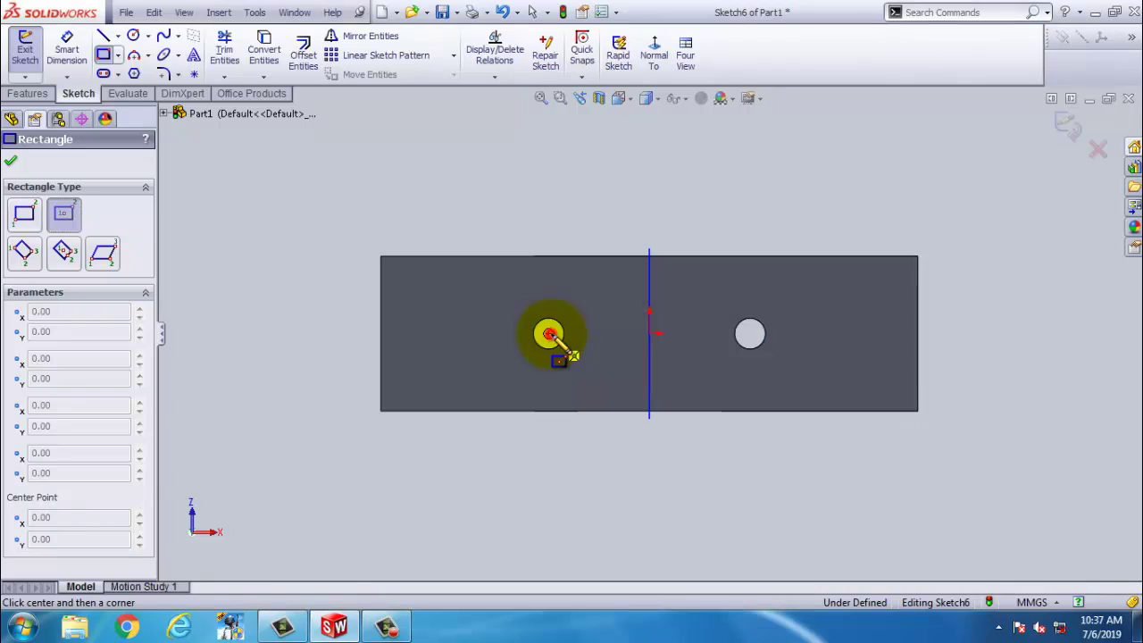
click(594, 367)
click(750, 333)
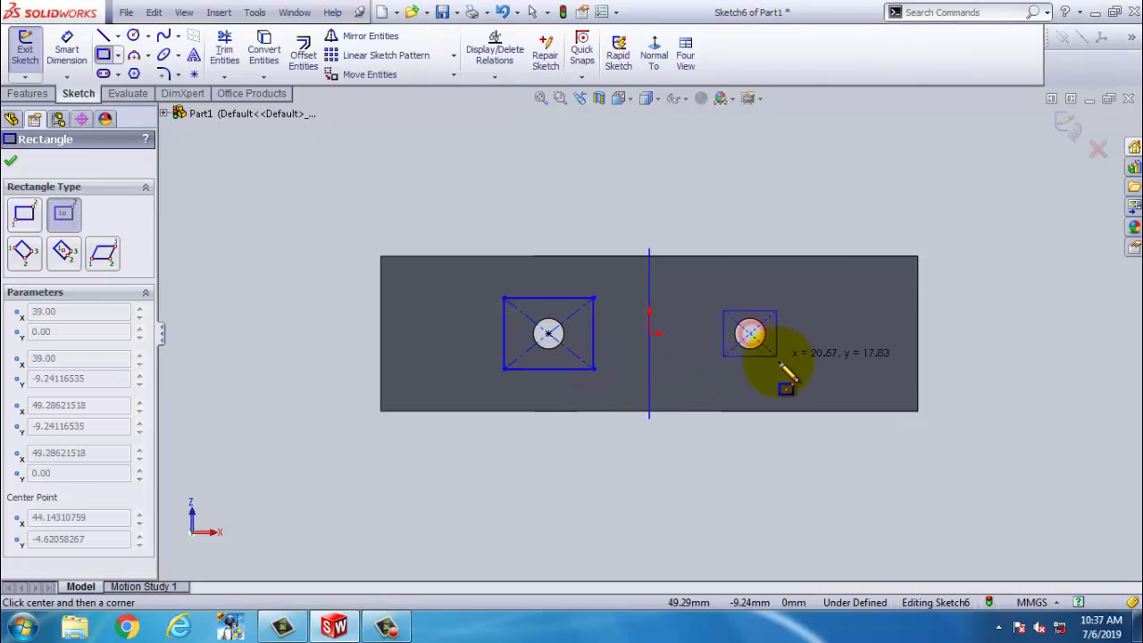
click(792, 368)
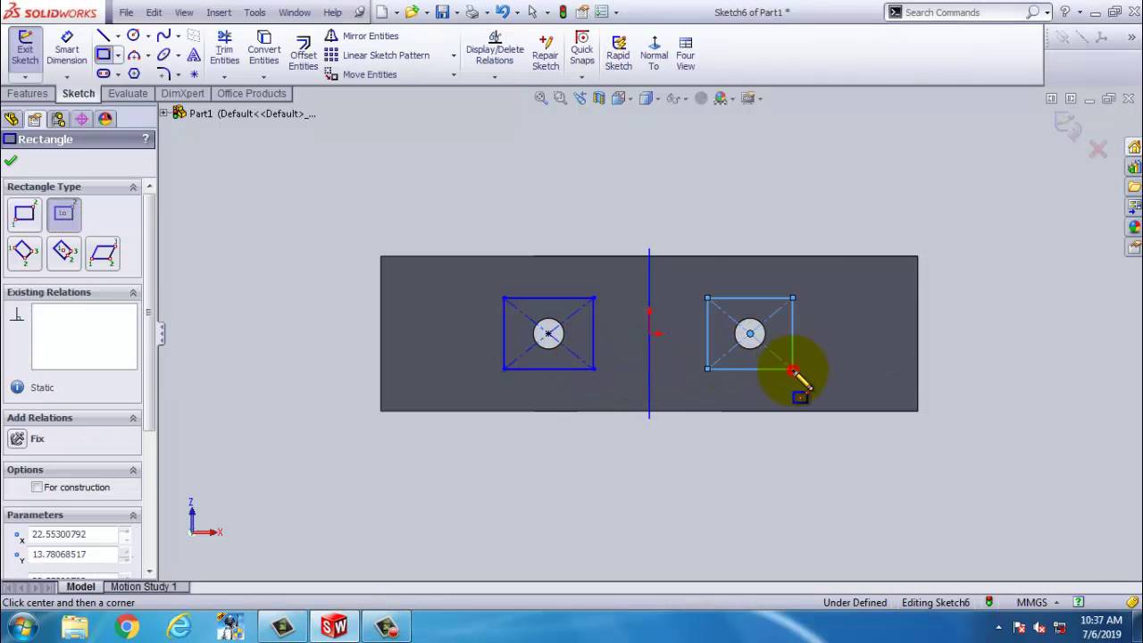
click(13, 164)
Dimension the left rectangle to 26 mm wide and 26 mm high
click(62, 49)
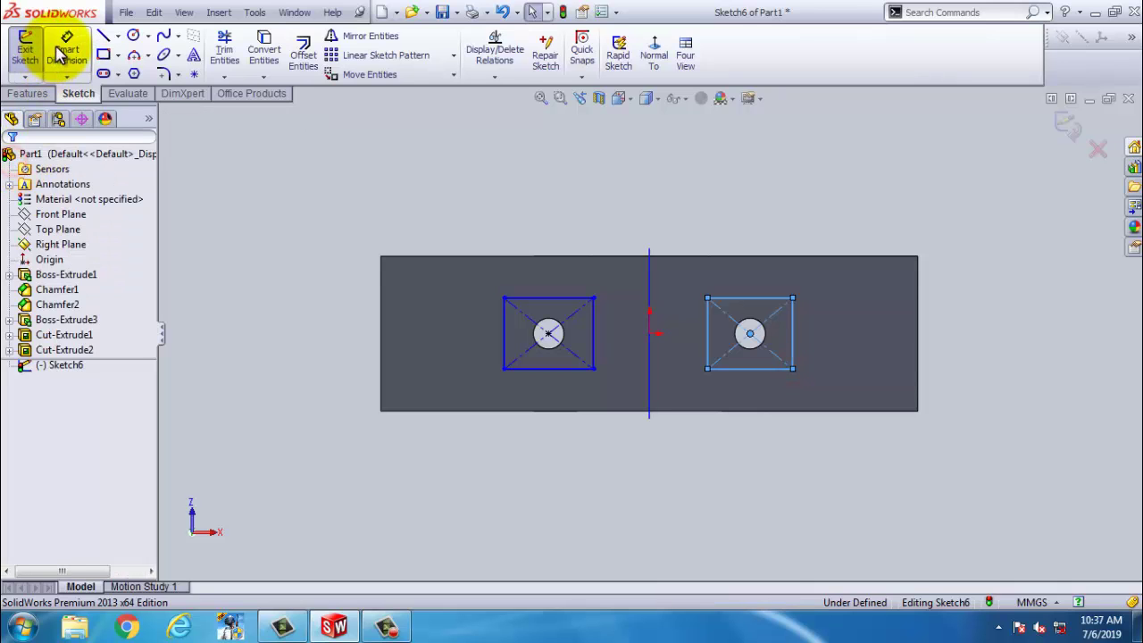
click(548, 300)
click(541, 242)
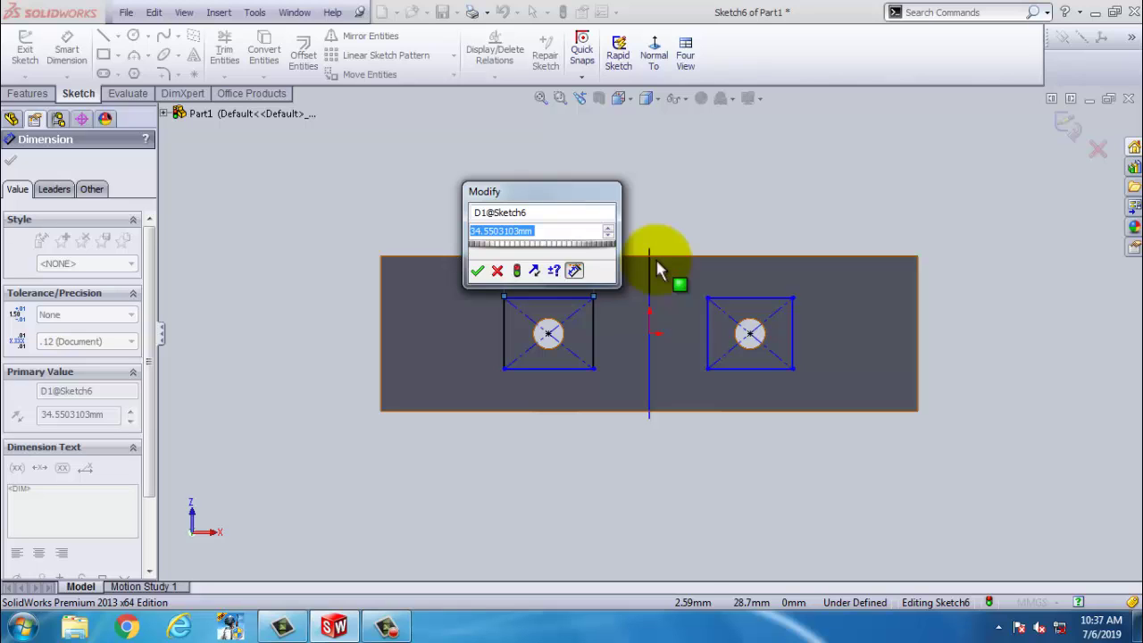
text(26)
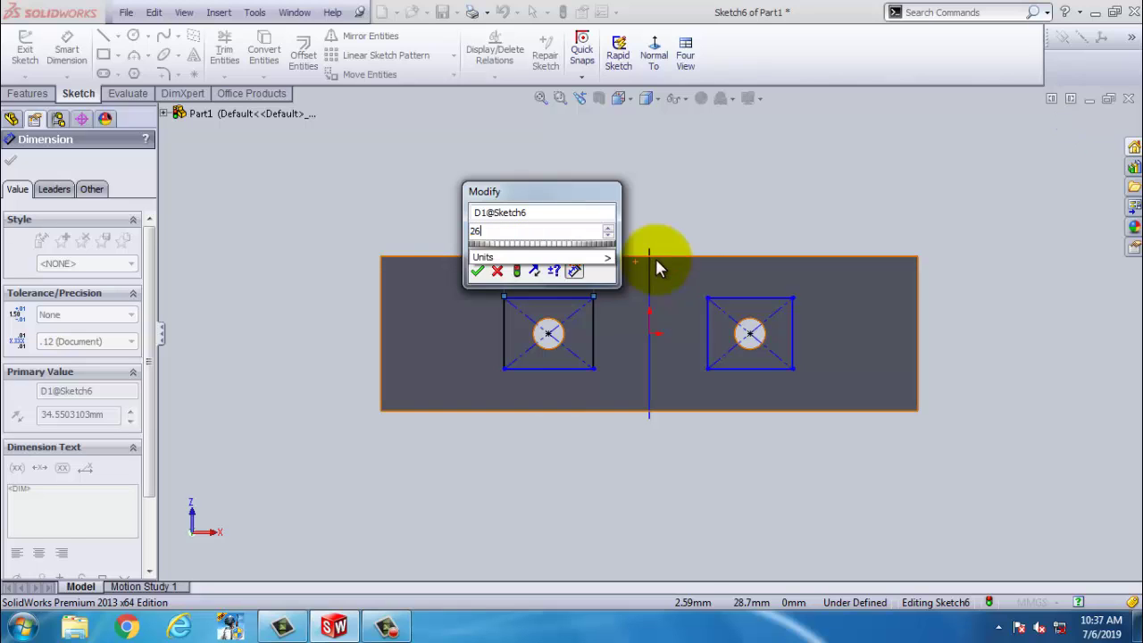
key(Return)
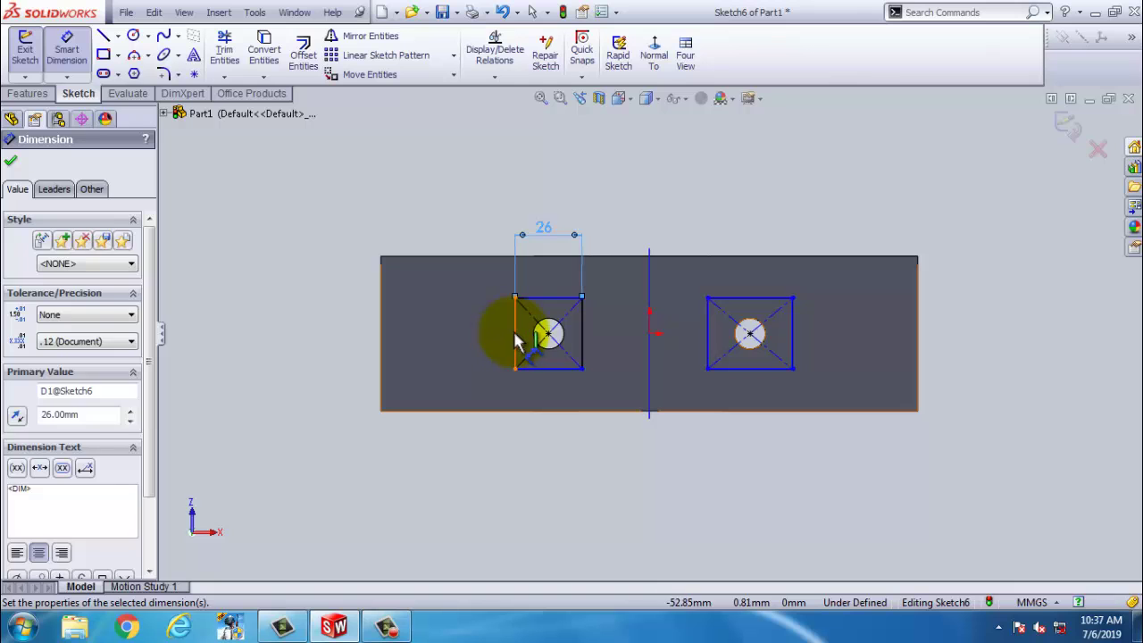
click(513, 339)
click(493, 317)
click(541, 226)
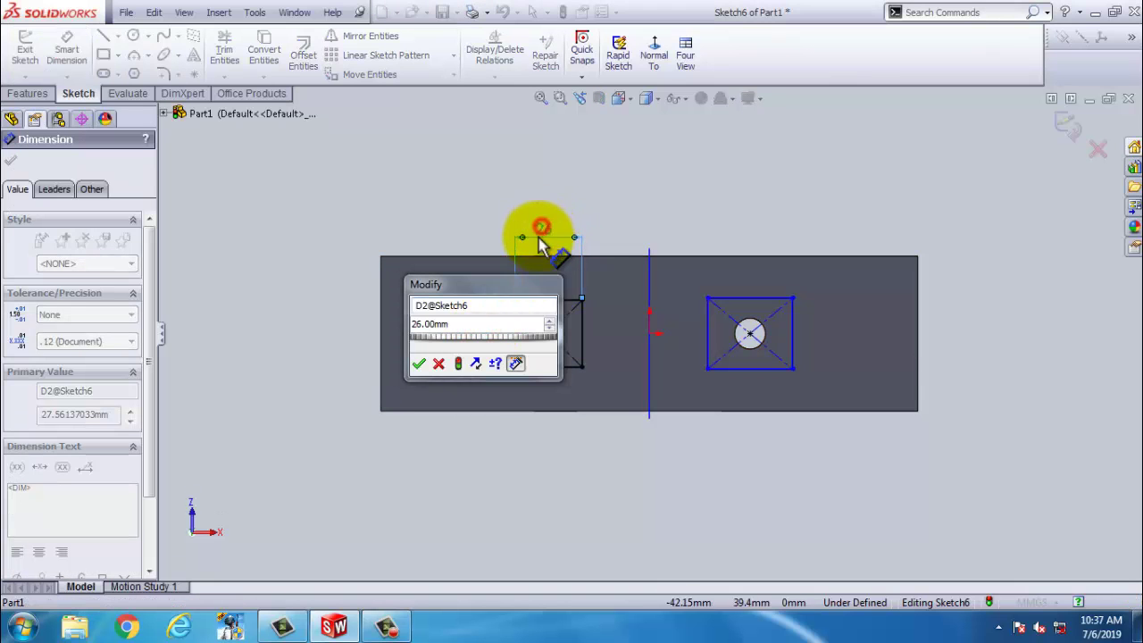
click(418, 362)
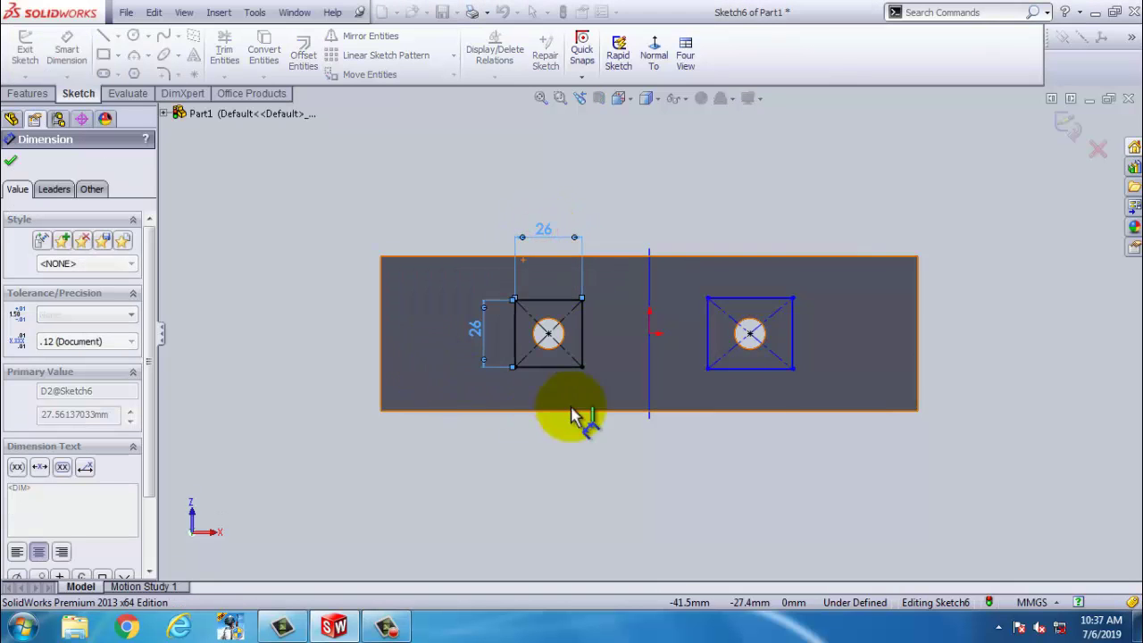
Dimension the right rectangle to 26 mm wide and 26 mm high using the left rectangle's width dimension, and close the sketch
click(759, 298)
click(746, 223)
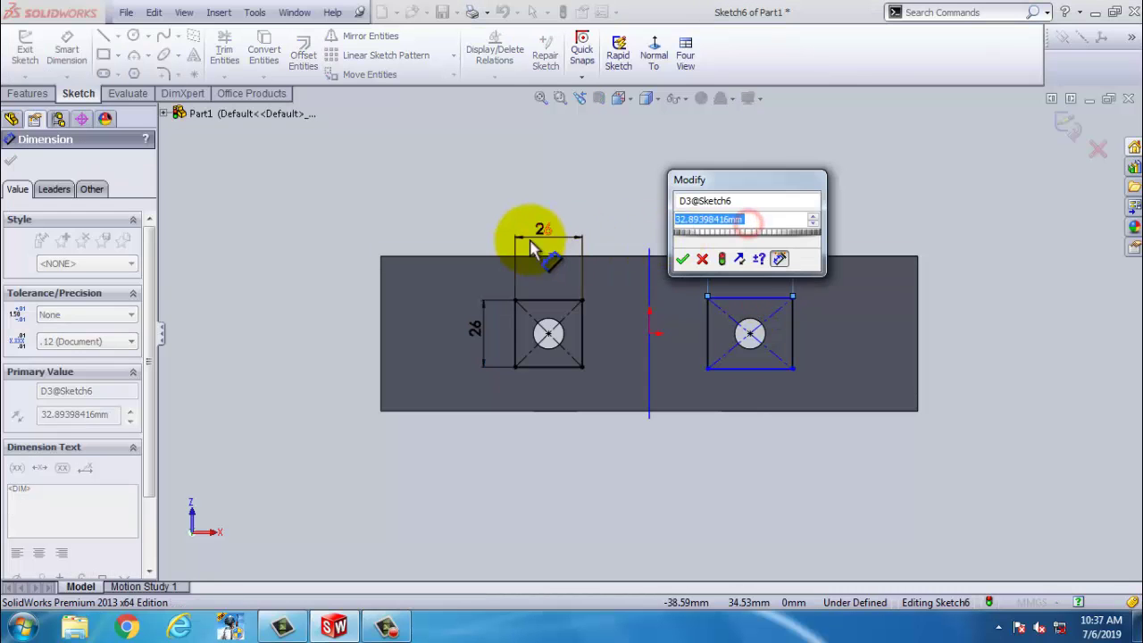
click(538, 229)
click(683, 259)
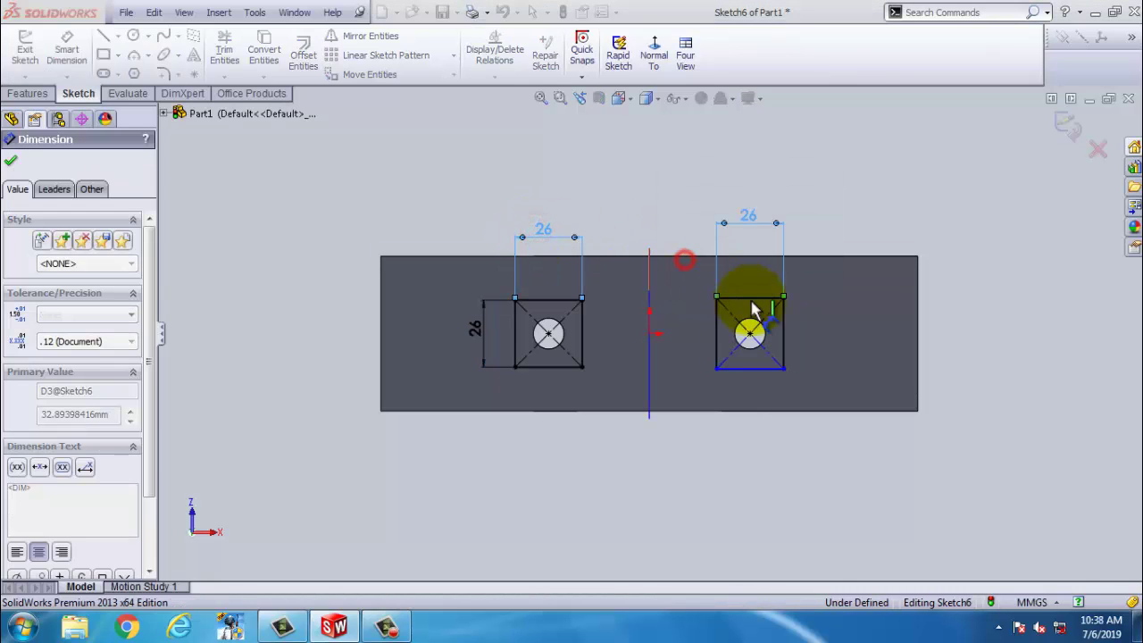
click(783, 326)
click(946, 330)
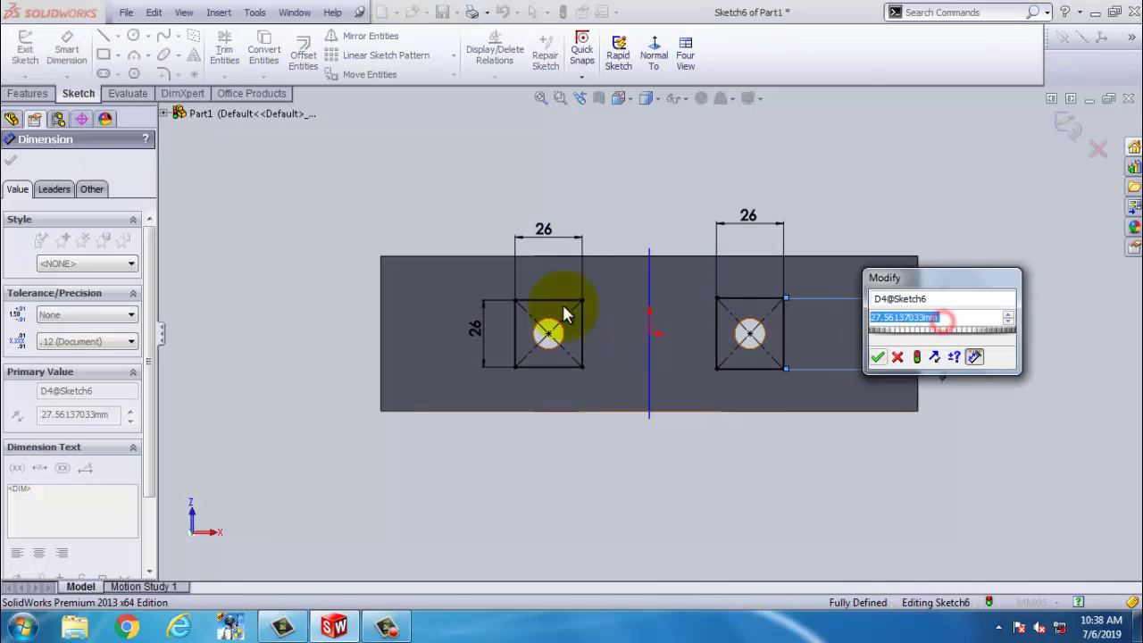
click(533, 233)
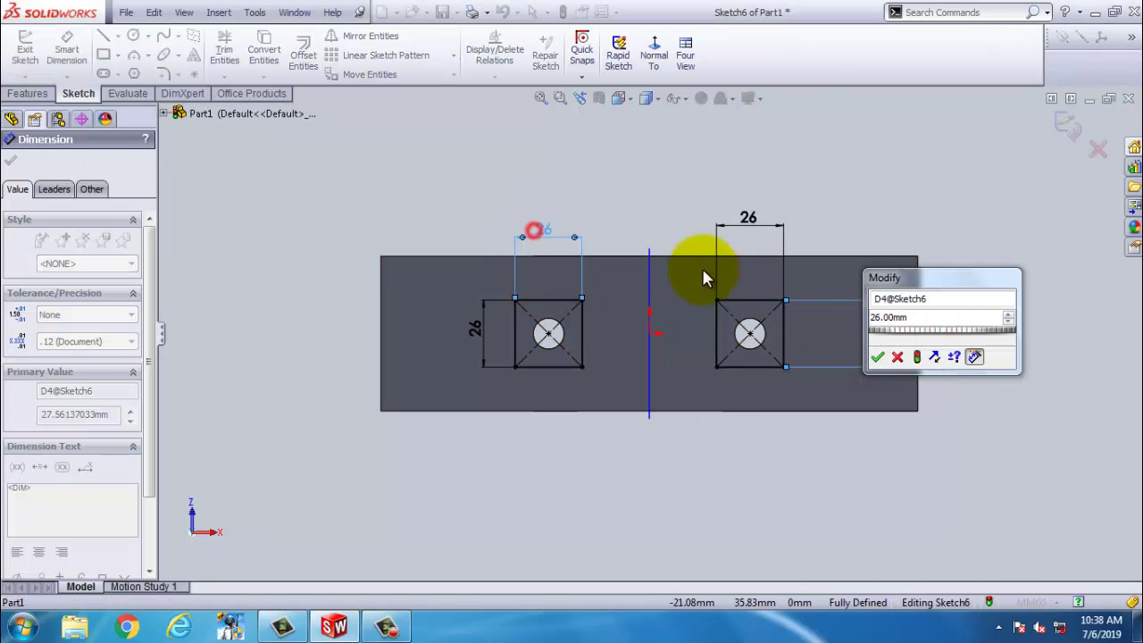
click(879, 357)
click(1061, 125)
Cut-extrude both 26 mm squares into the underside of the base to a blind depth of 10 mm
middle_drag(708, 193, 654, 284)
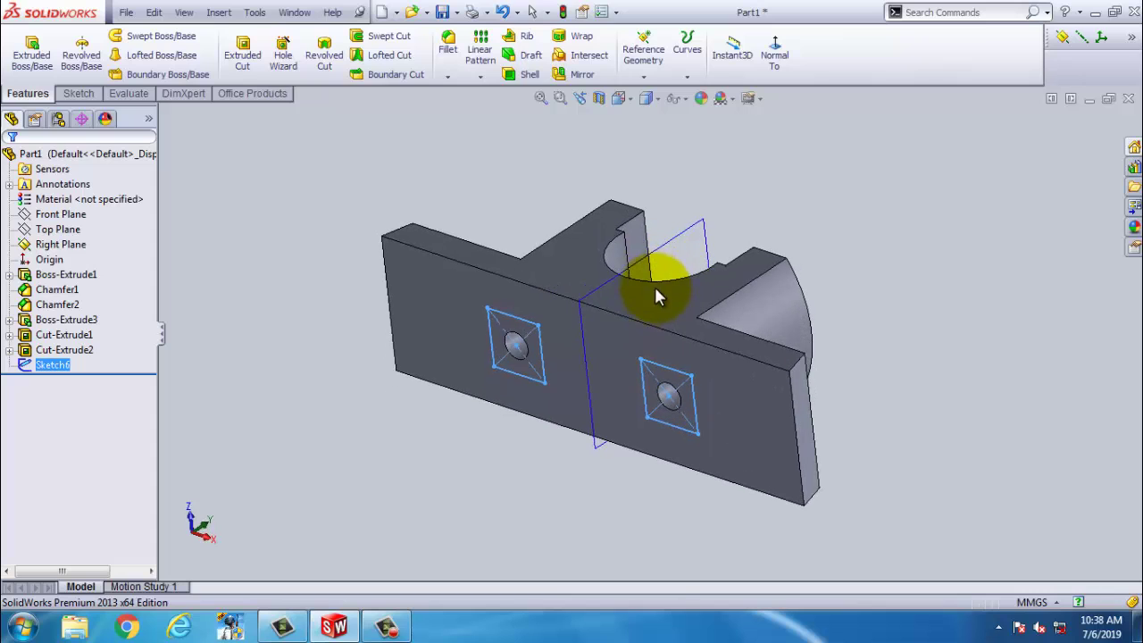
click(239, 55)
drag(84, 318, 32, 314)
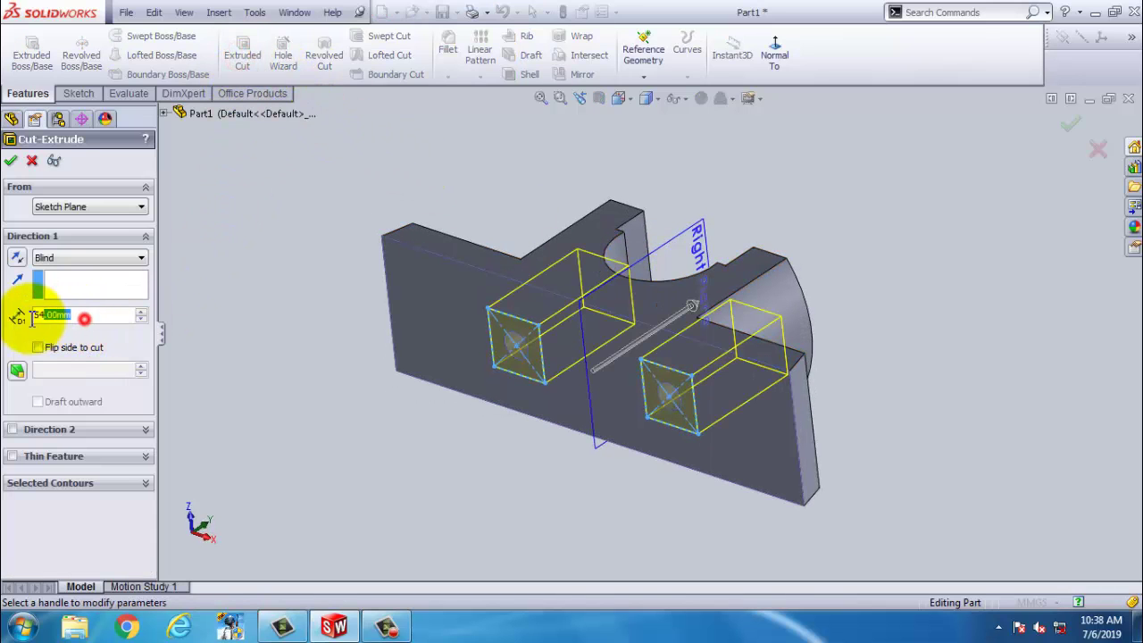
text(1)
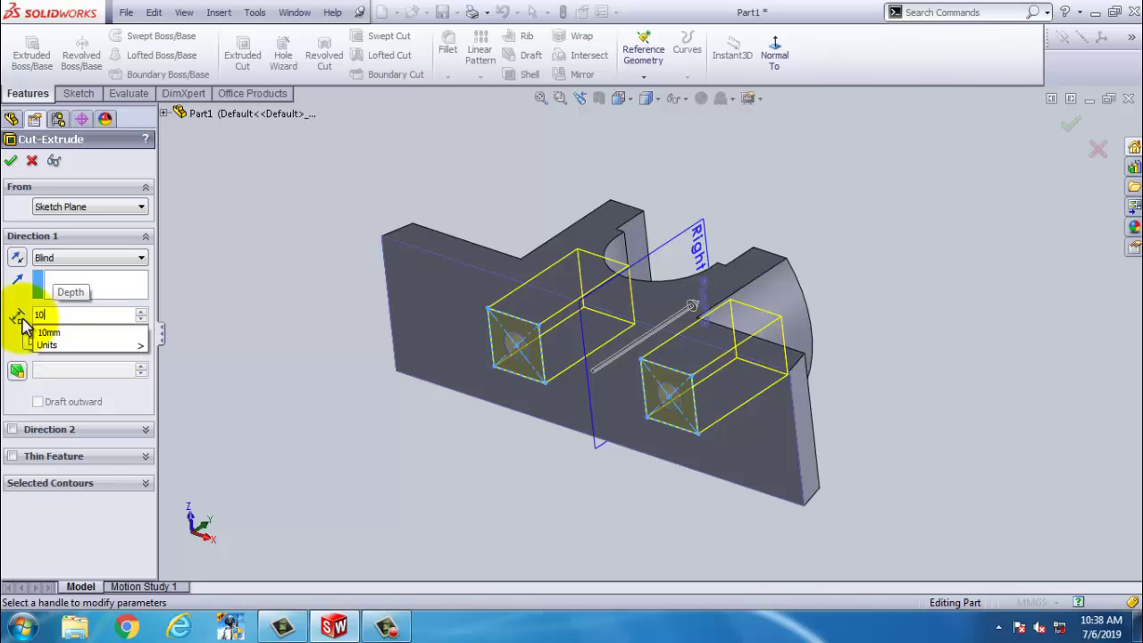
text(0)
key(Return)
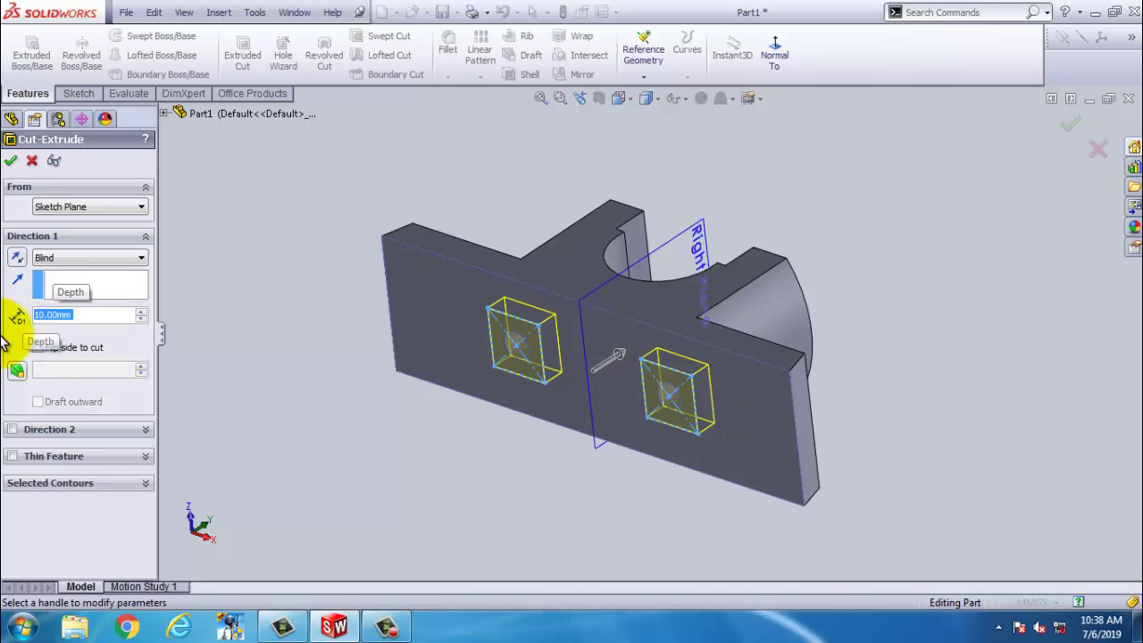
click(10, 163)
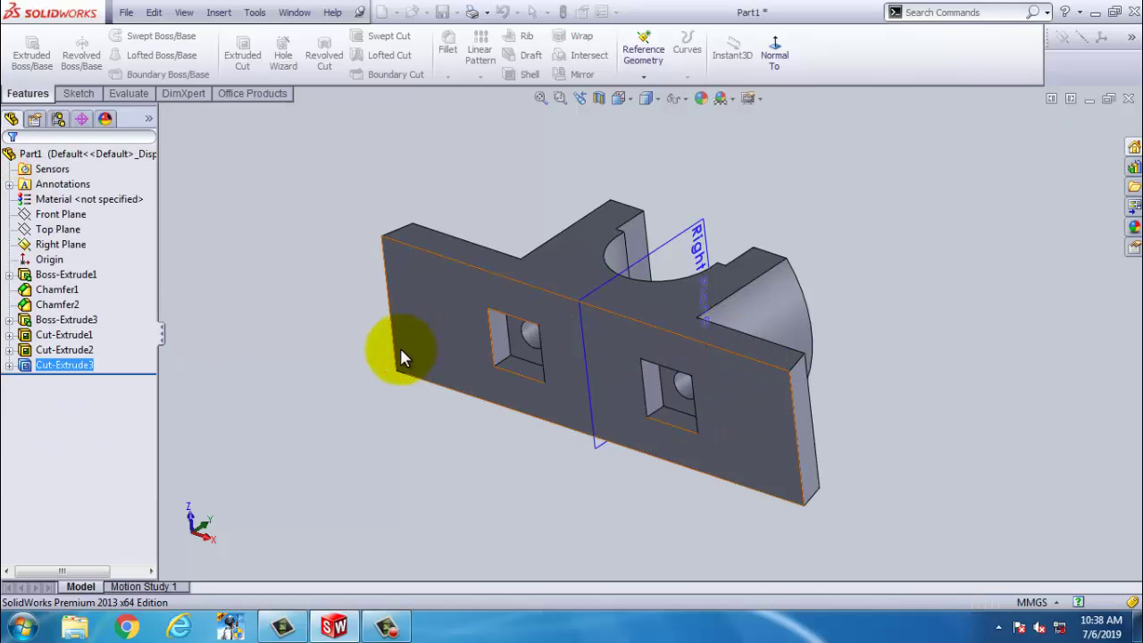
On the base's upper face at its +X end, sketch a horizontal straight slot about 26.6 mm between centers and 8.3 mm wide
click(301, 234)
middle_drag(456, 198, 531, 189)
click(549, 205)
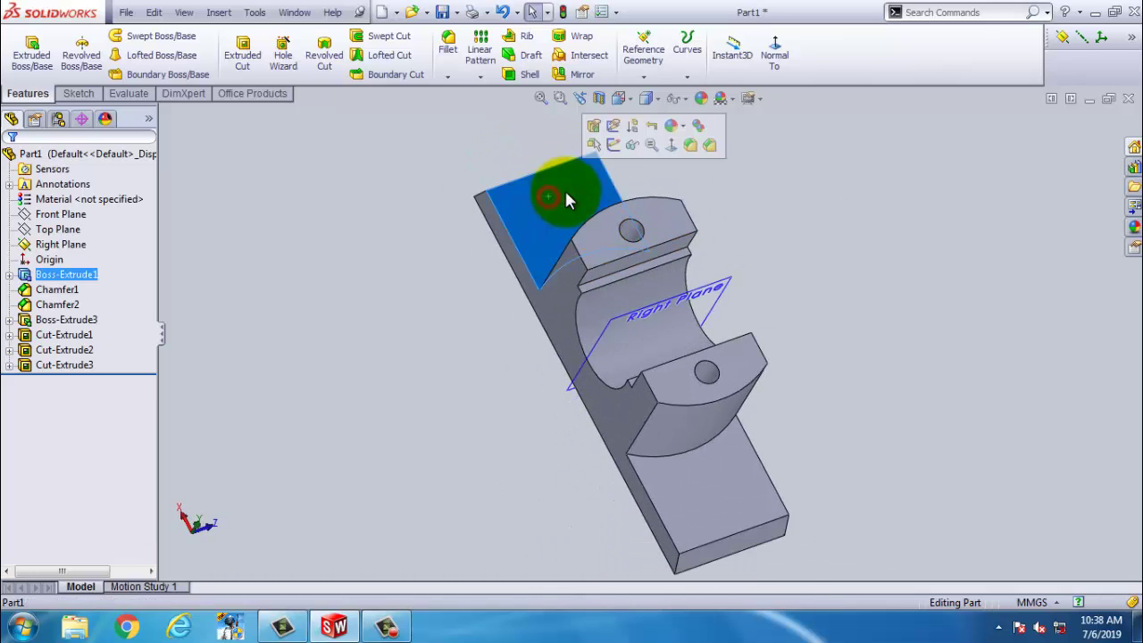
click(615, 142)
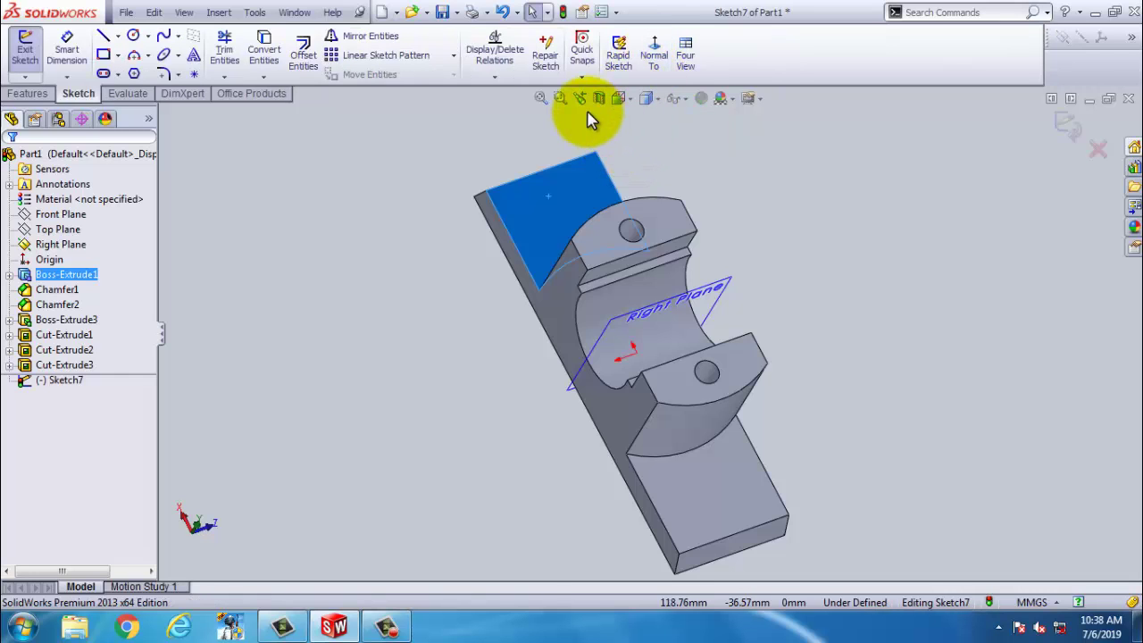
click(630, 101)
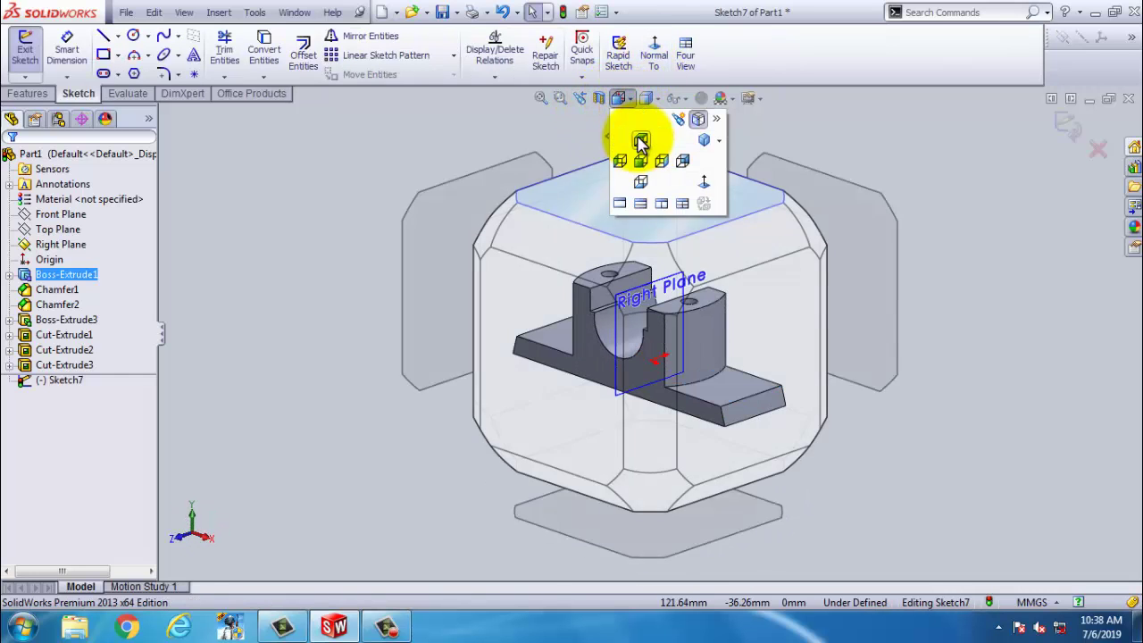
click(703, 184)
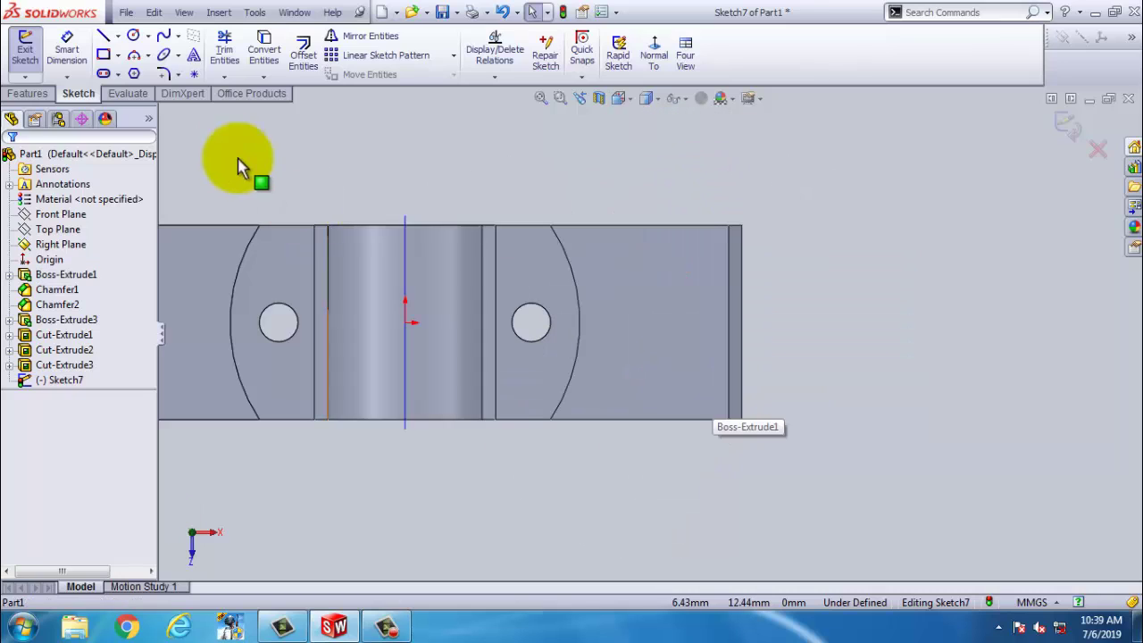
click(103, 75)
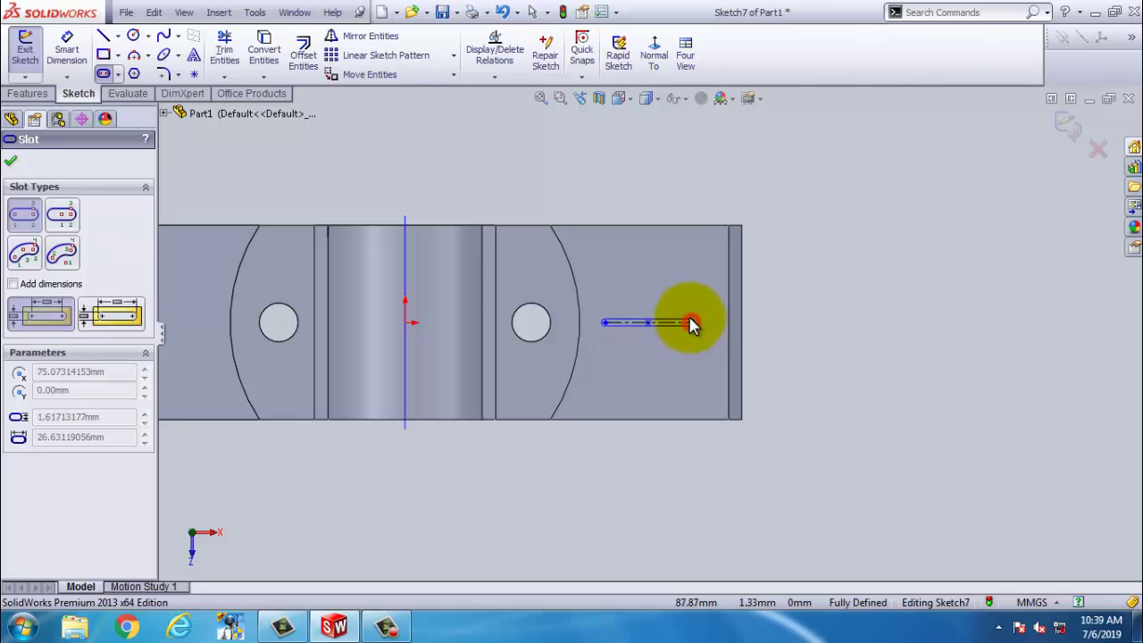
Dimension the slot to 8 mm between its arc centers with an end radius of 6 mm
click(67, 54)
click(608, 326)
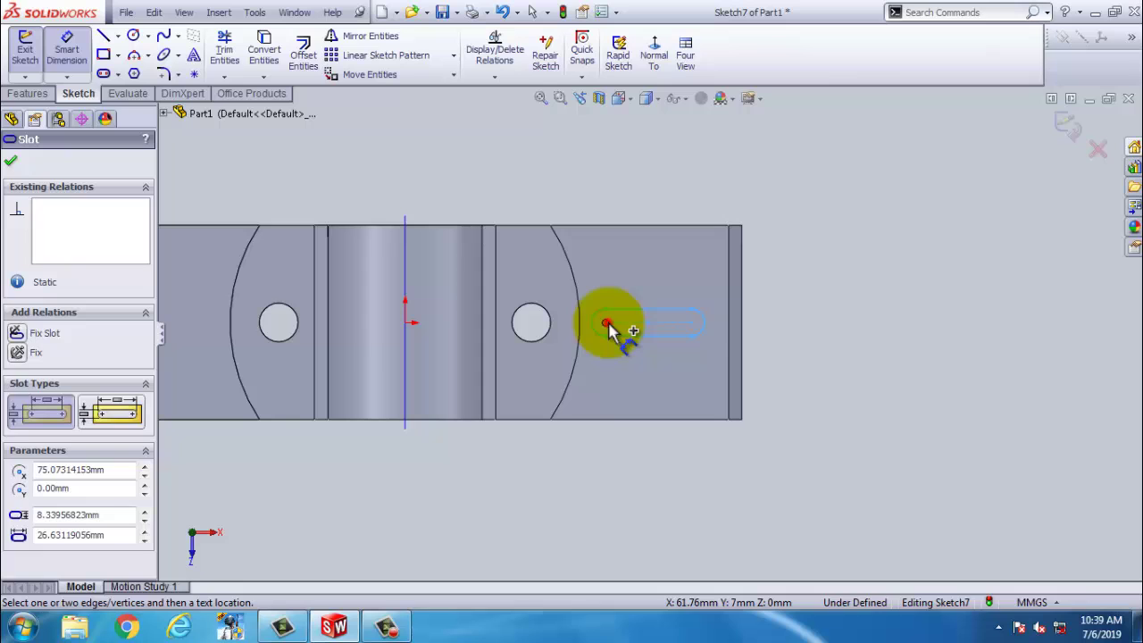
click(691, 323)
click(650, 275)
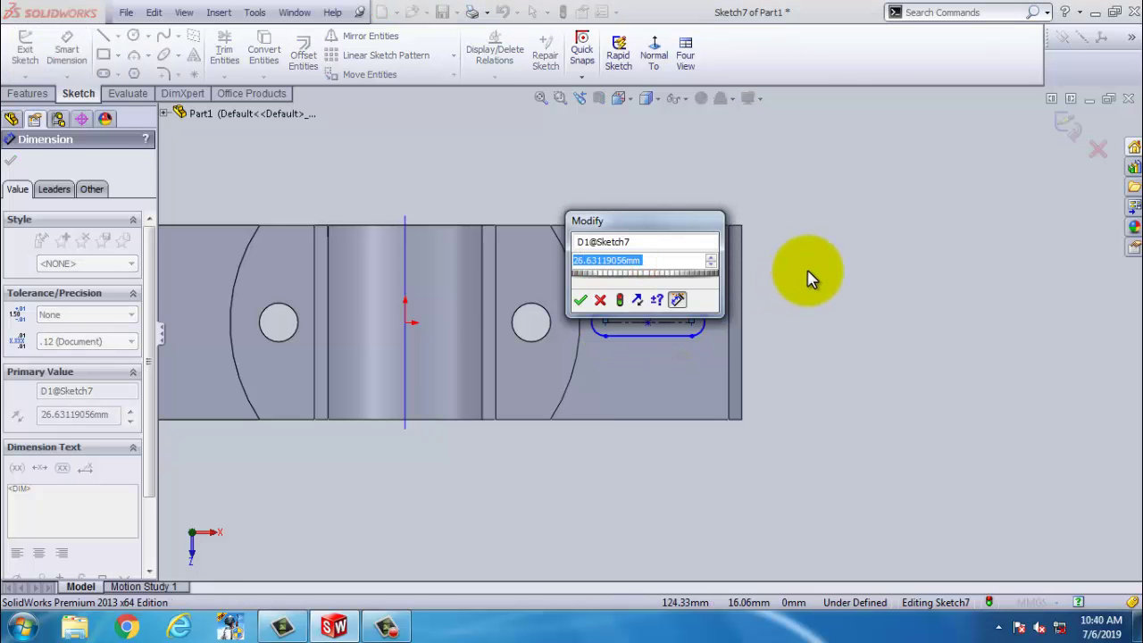
text(8)
key(Return)
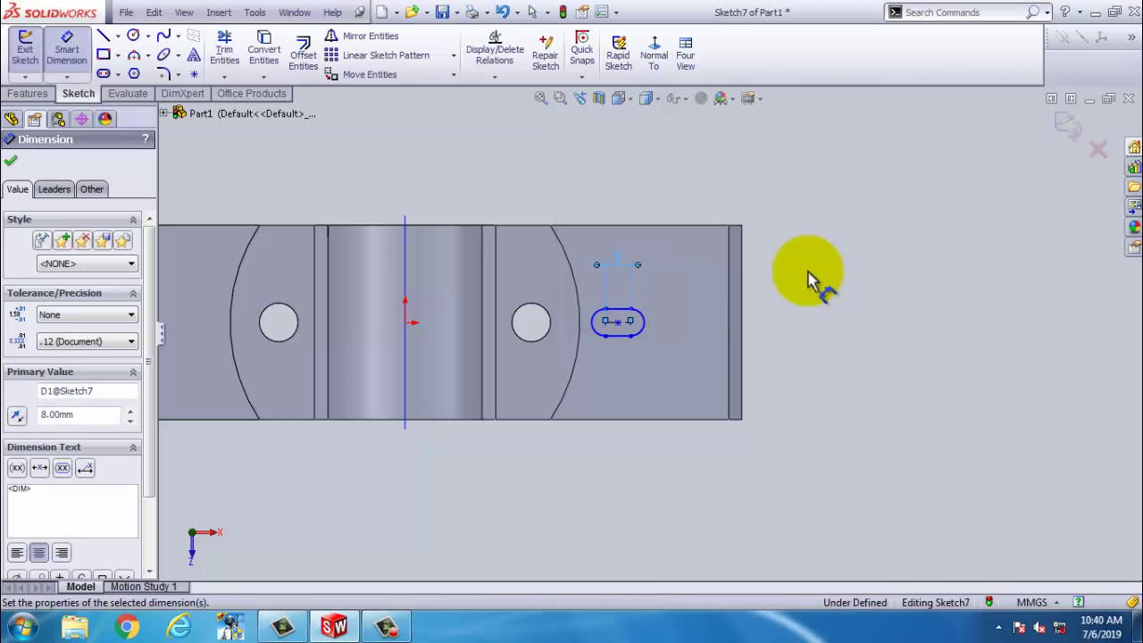
click(643, 322)
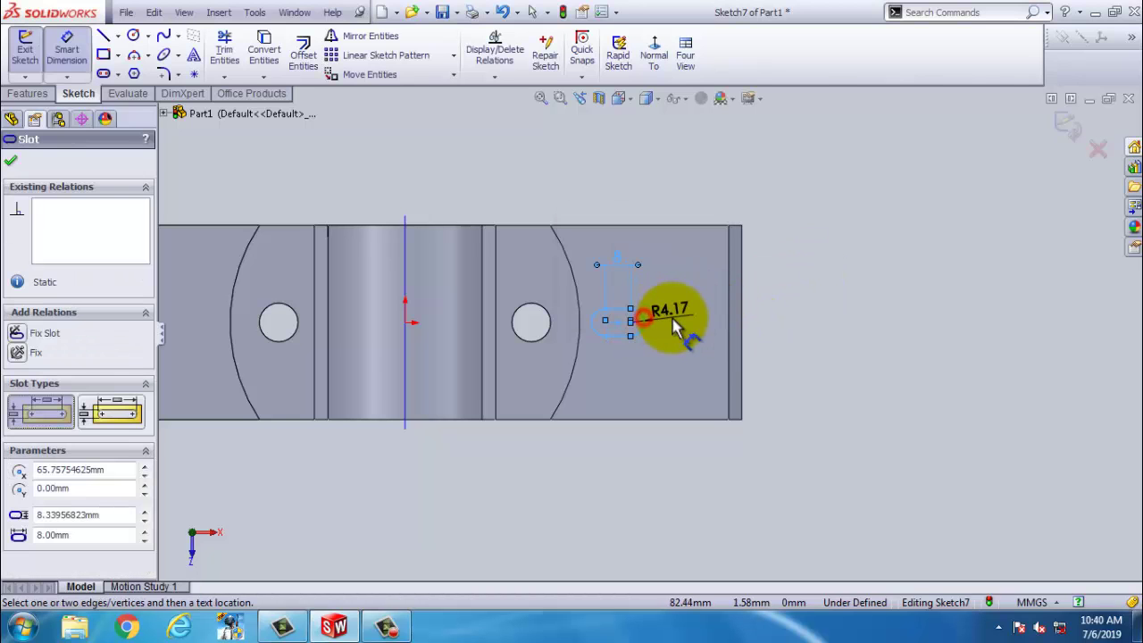
click(679, 319)
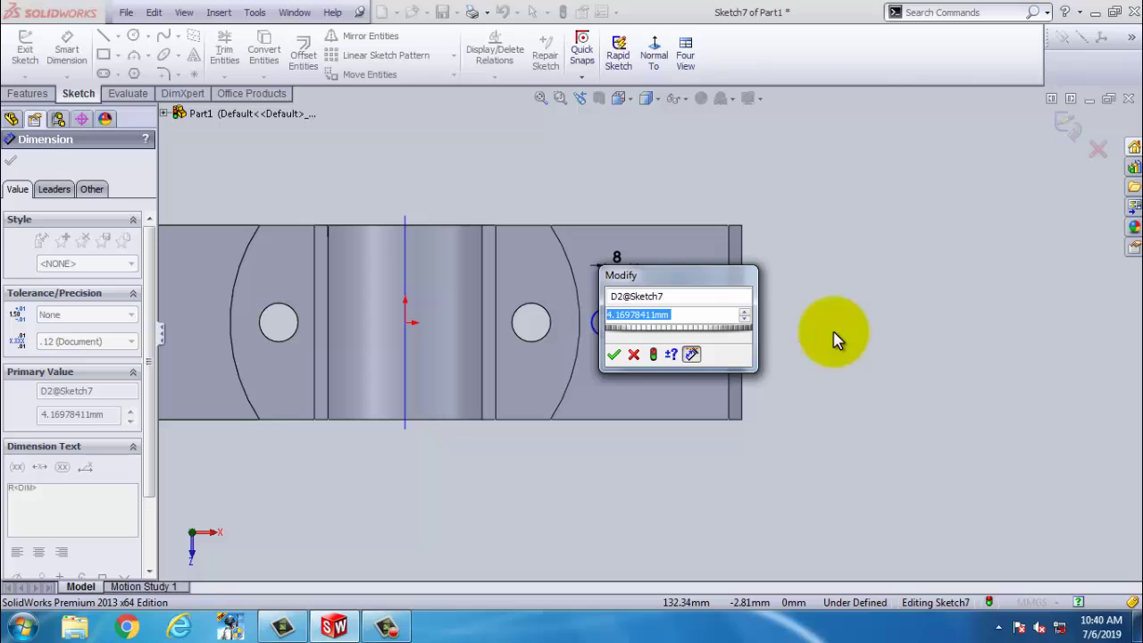
text(6)
key(Return)
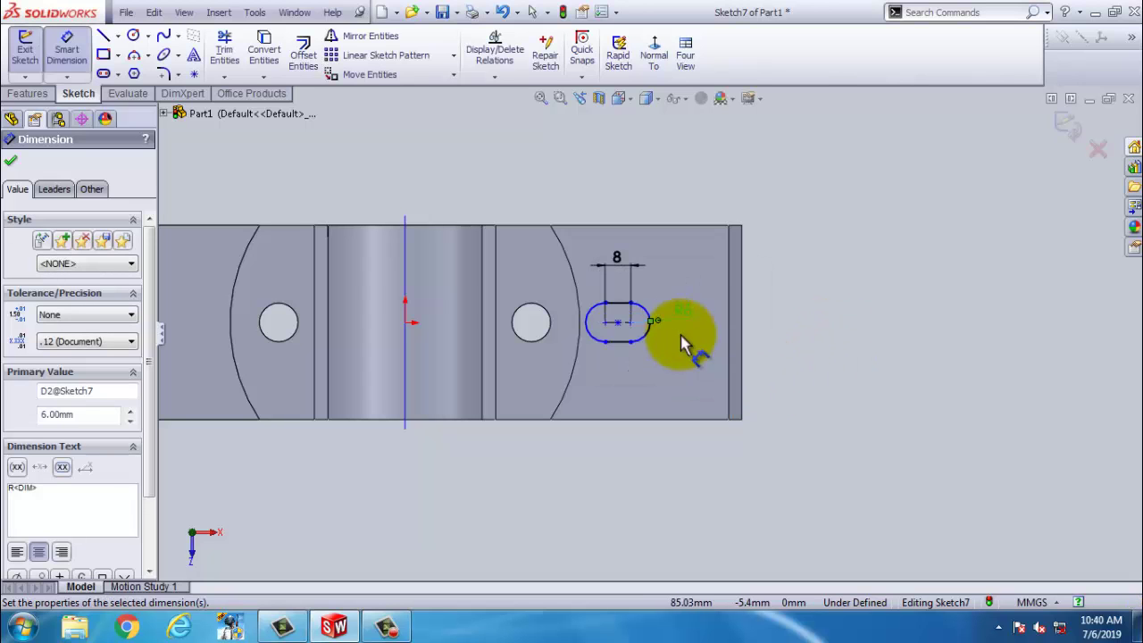
Dimension the slot's inner arc center to 154/2 (77 mm) from the origin and close the sketch
click(606, 324)
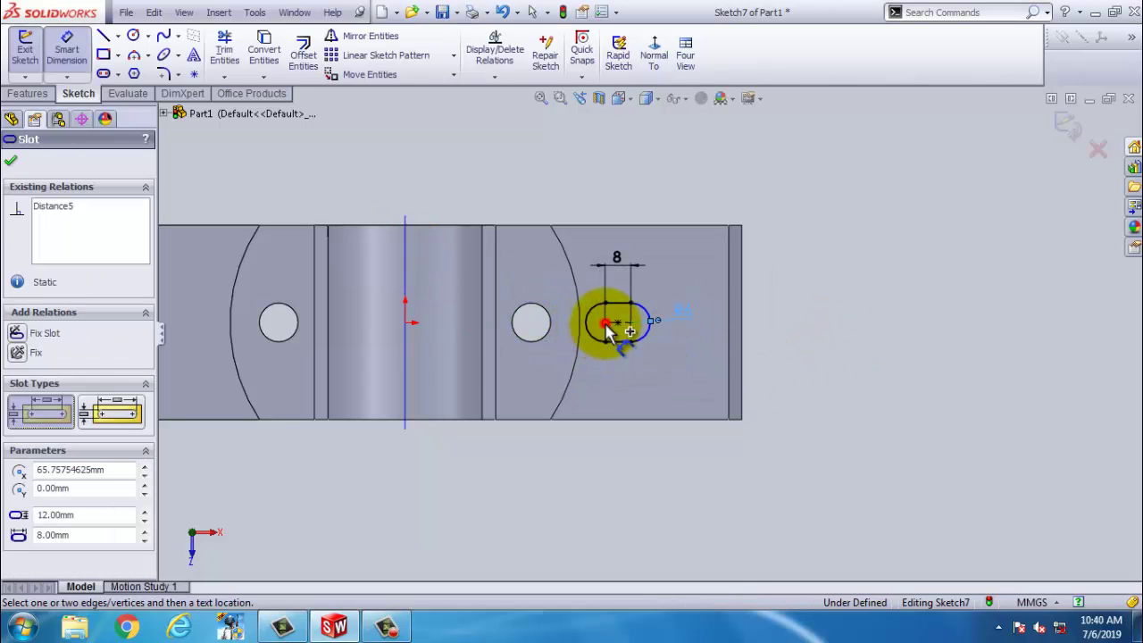
click(406, 326)
click(490, 178)
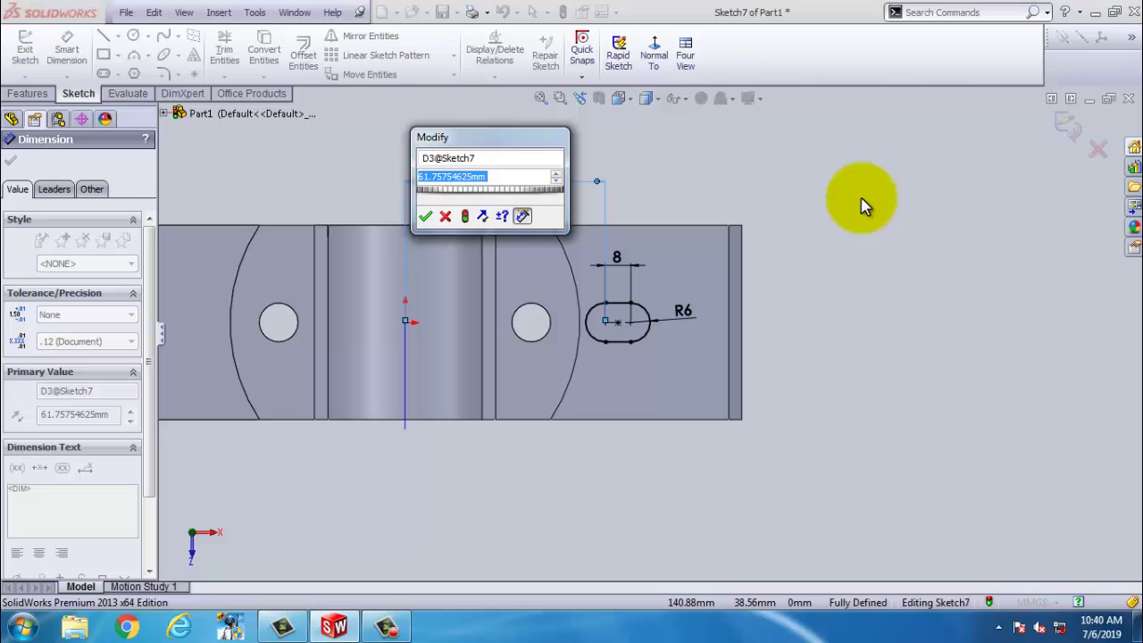
text(154/2)
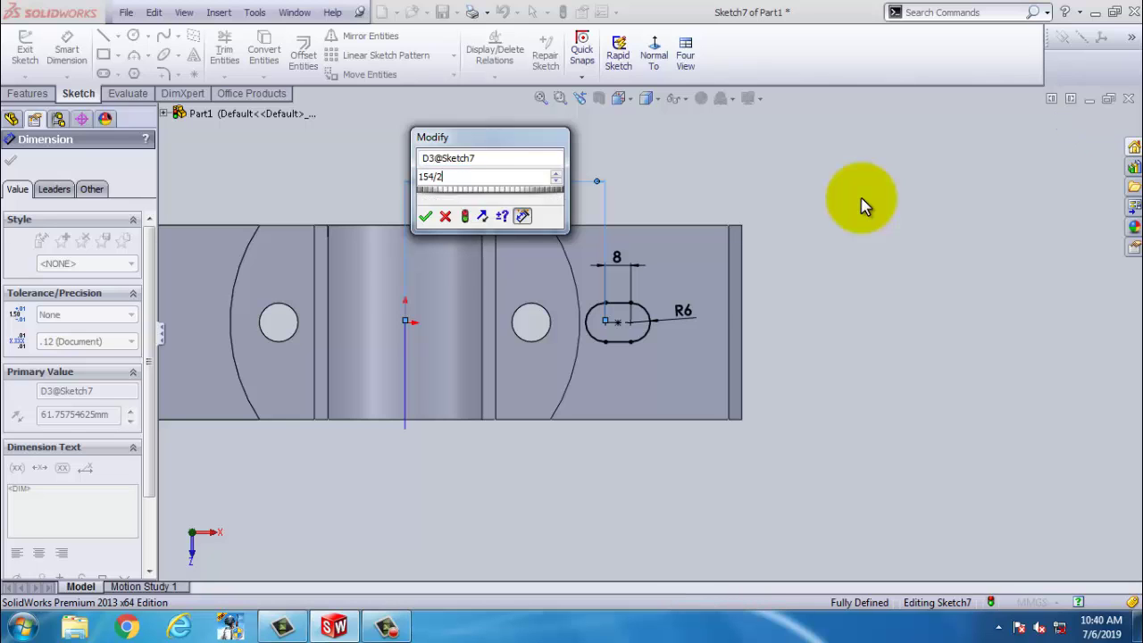
key(Return)
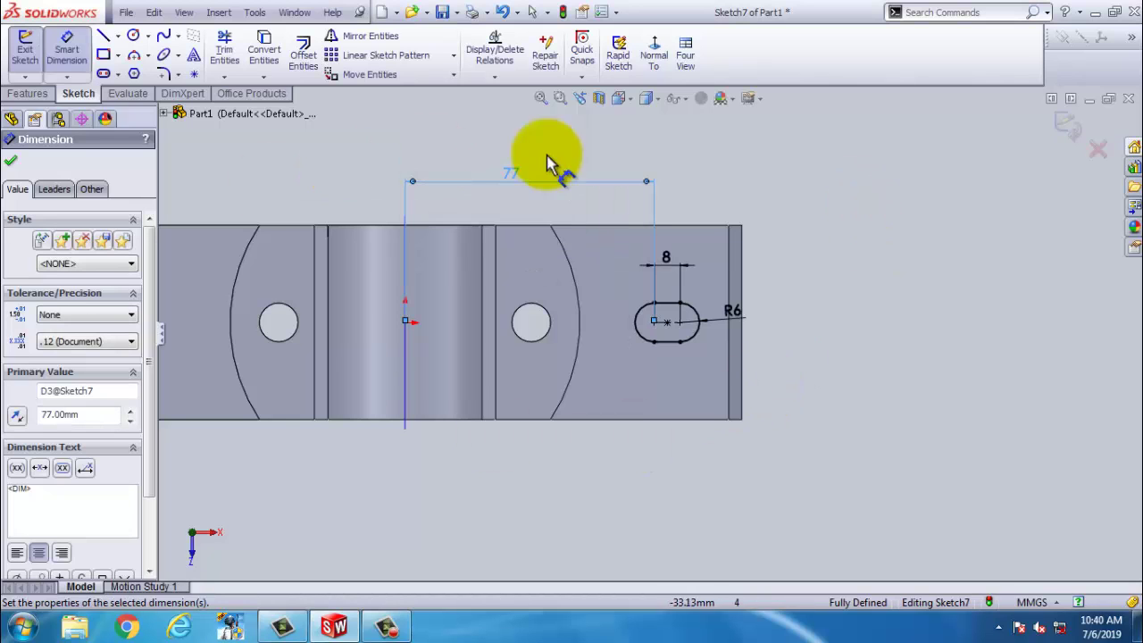
scroll(758, 349, down, 2)
scroll(765, 351, up, 4)
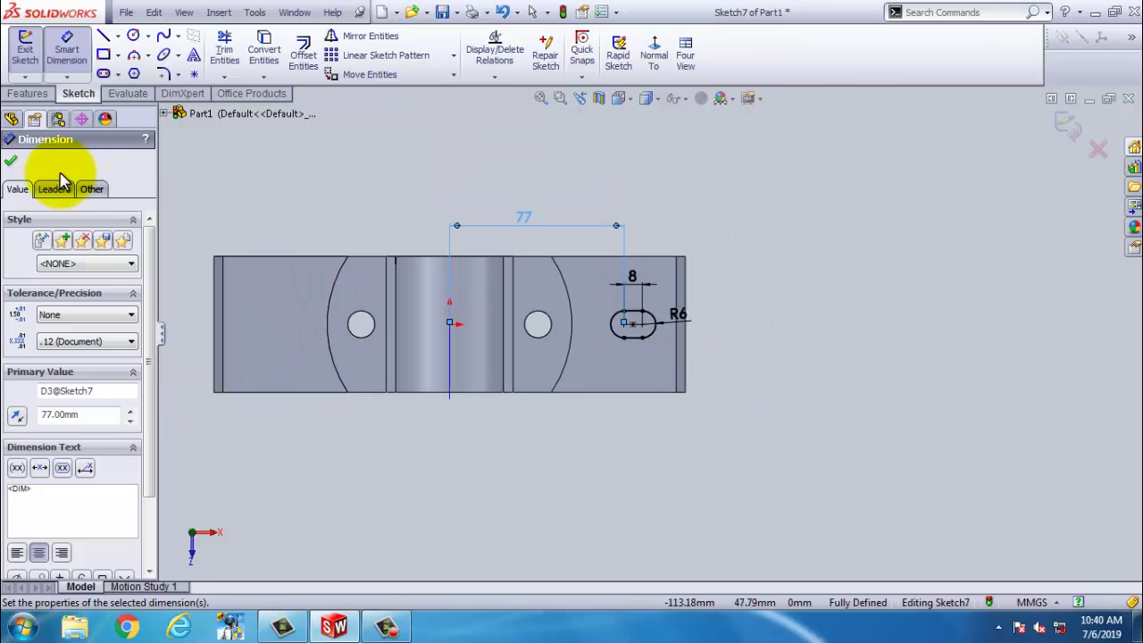
click(11, 164)
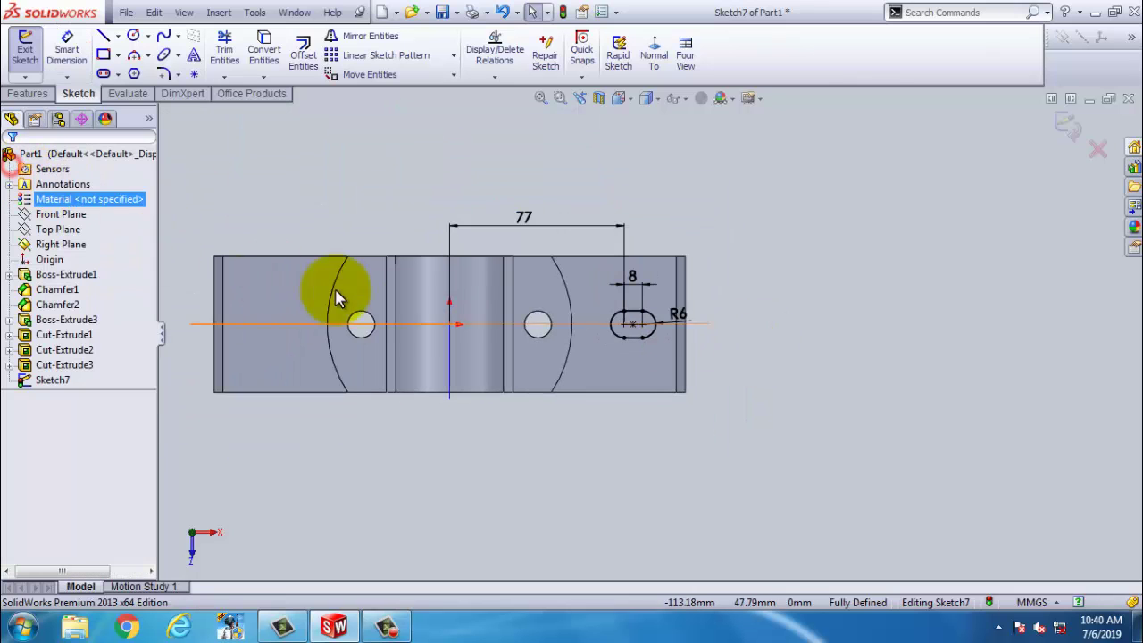
click(1061, 121)
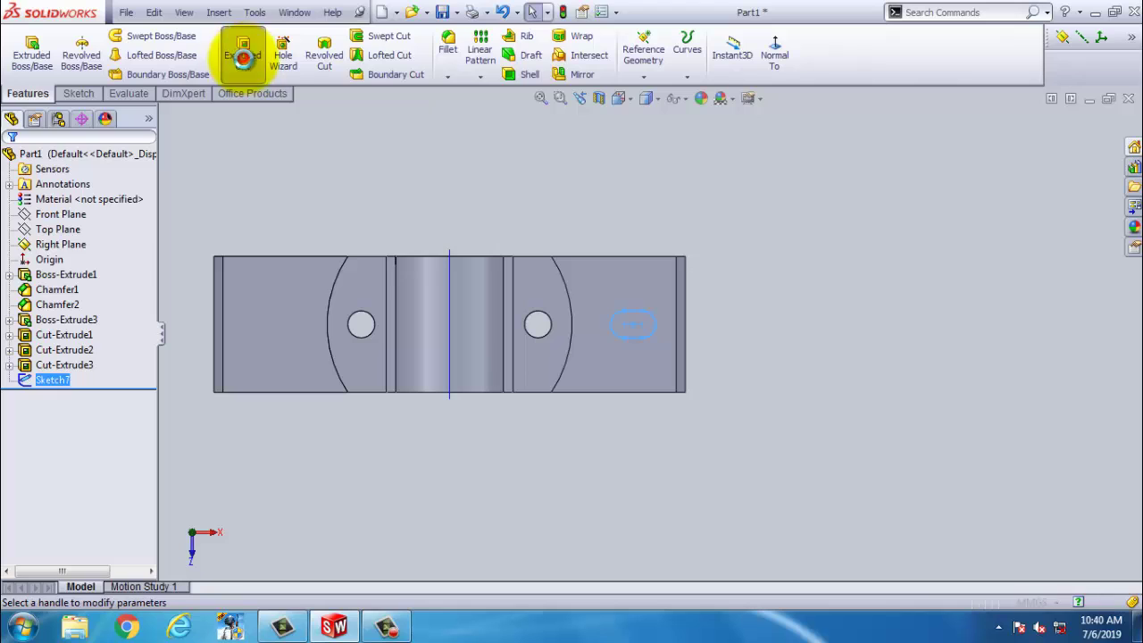
Cut-extrude the slot through the base with the Through All end condition
click(243, 55)
click(84, 261)
click(74, 284)
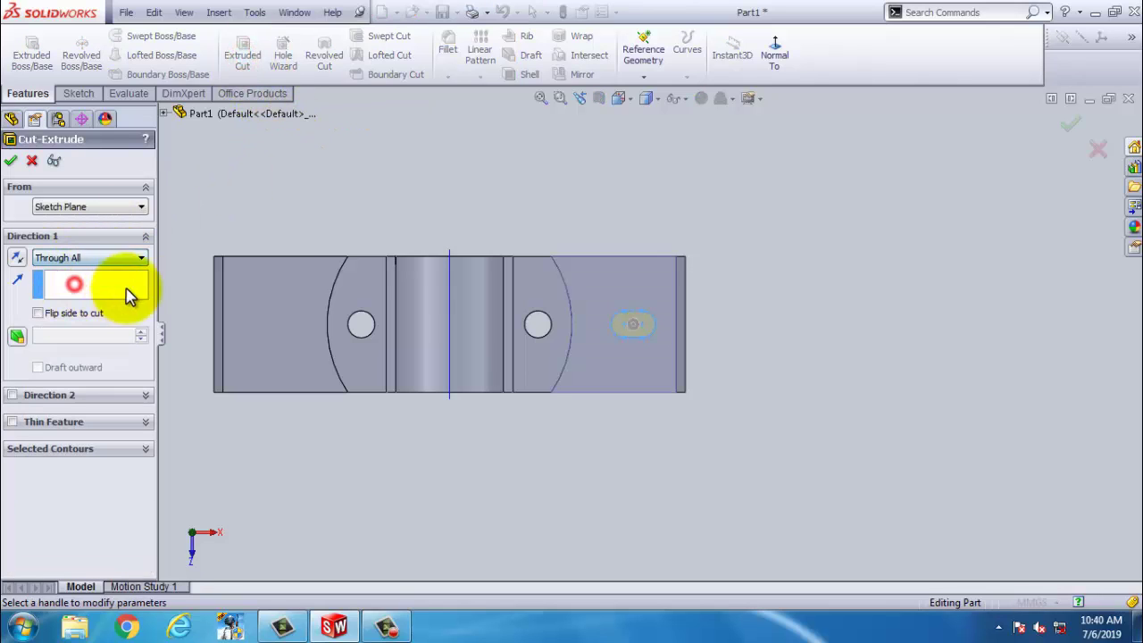
click(8, 160)
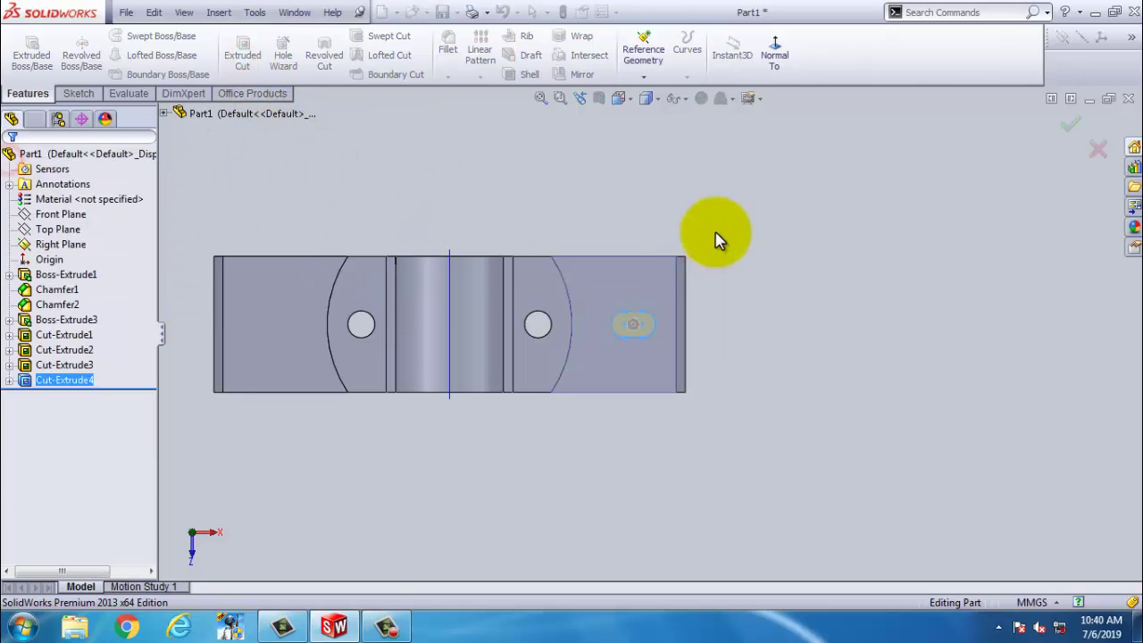
Mirror the slot cut about the Right Plane to the opposite end of the base
middle_drag(714, 237, 578, 194)
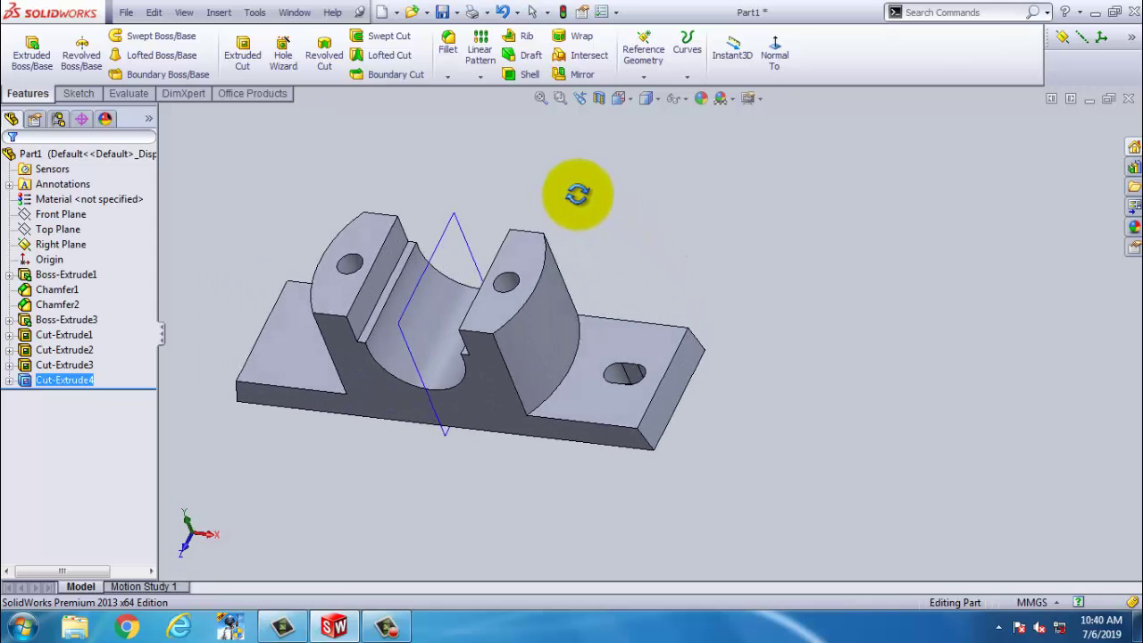
click(243, 475)
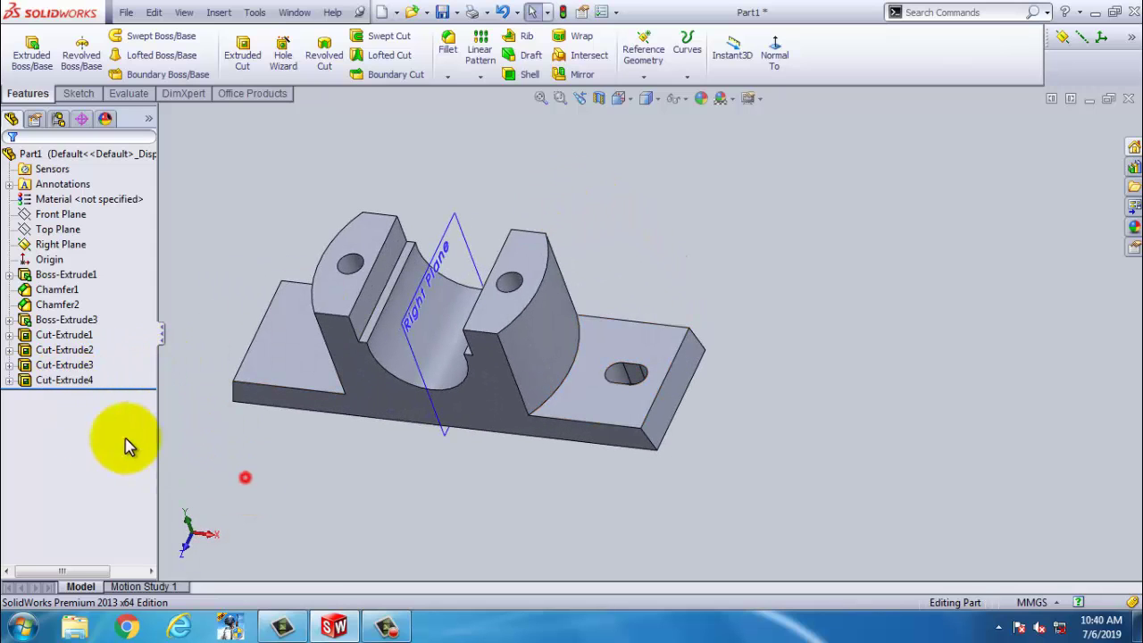
click(58, 381)
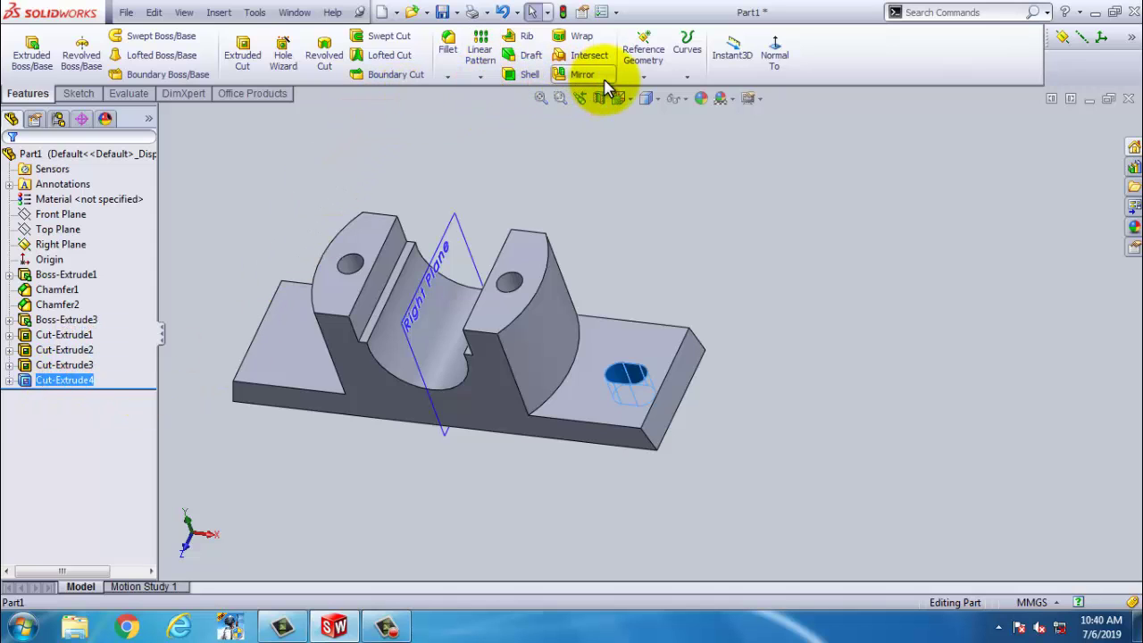
click(582, 74)
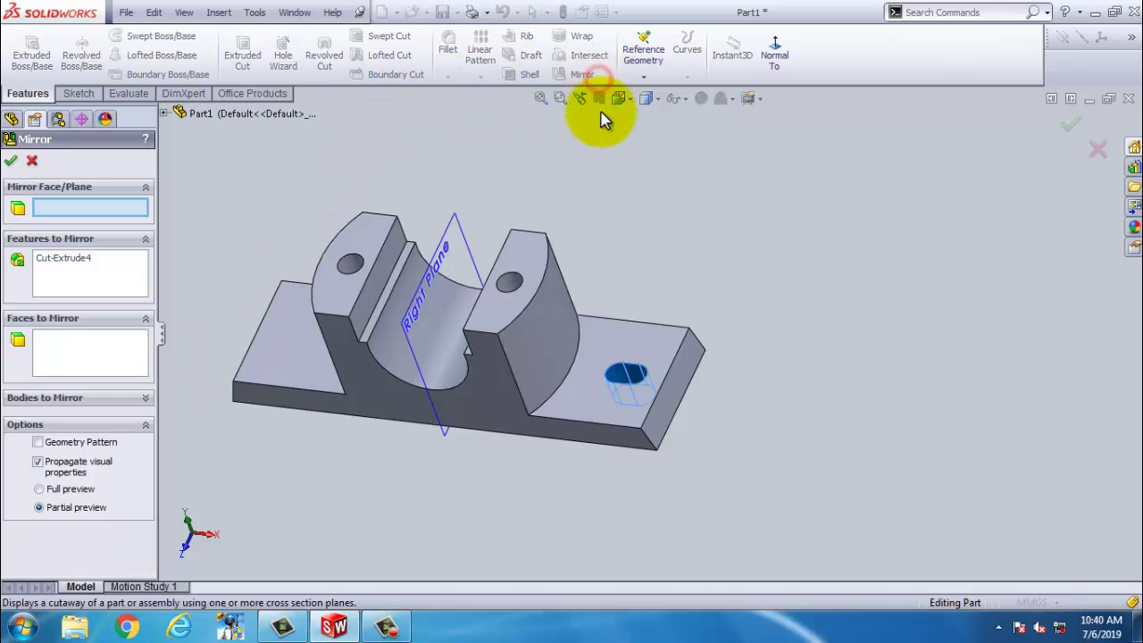
click(455, 221)
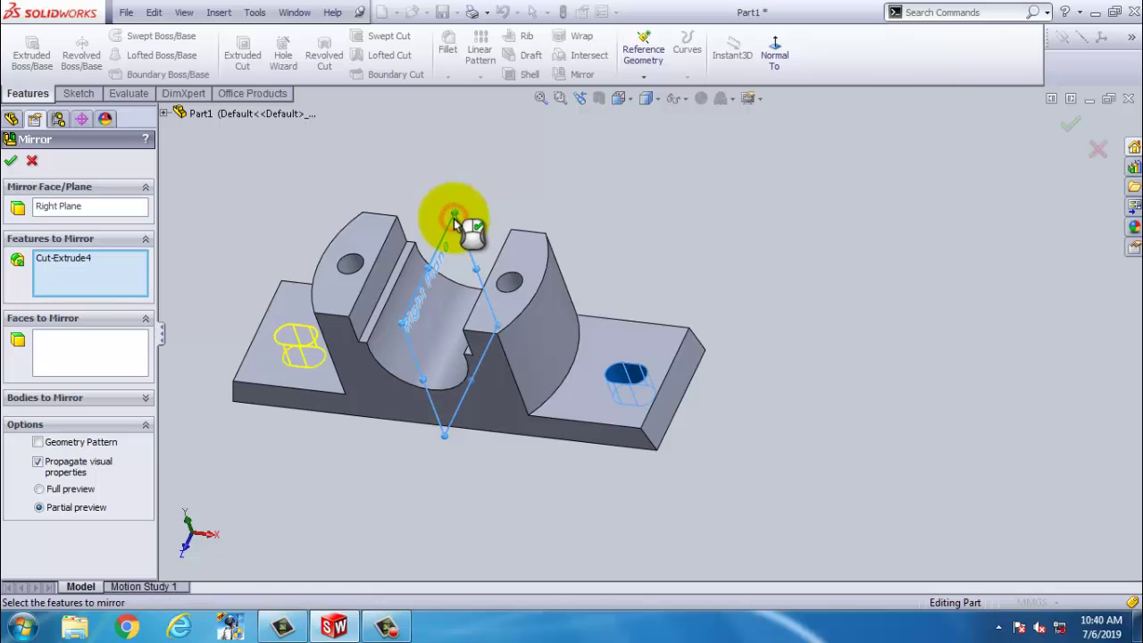
click(12, 163)
middle_drag(424, 303, 492, 289)
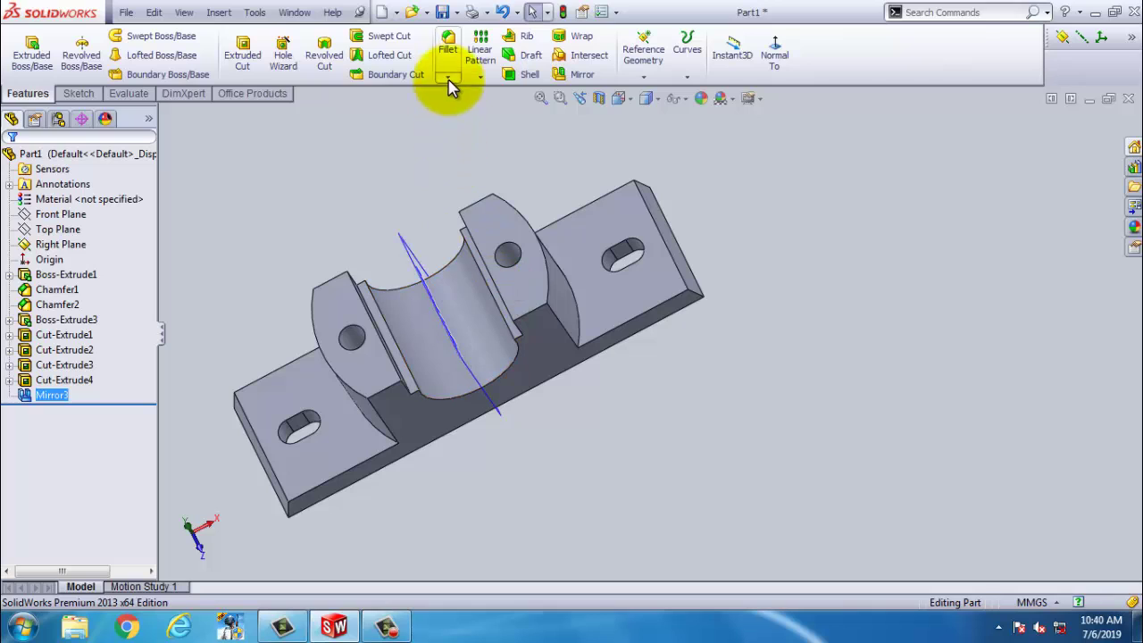
Fillet the two curved edges where the boss meets the base with a constant 8 mm radius
click(449, 52)
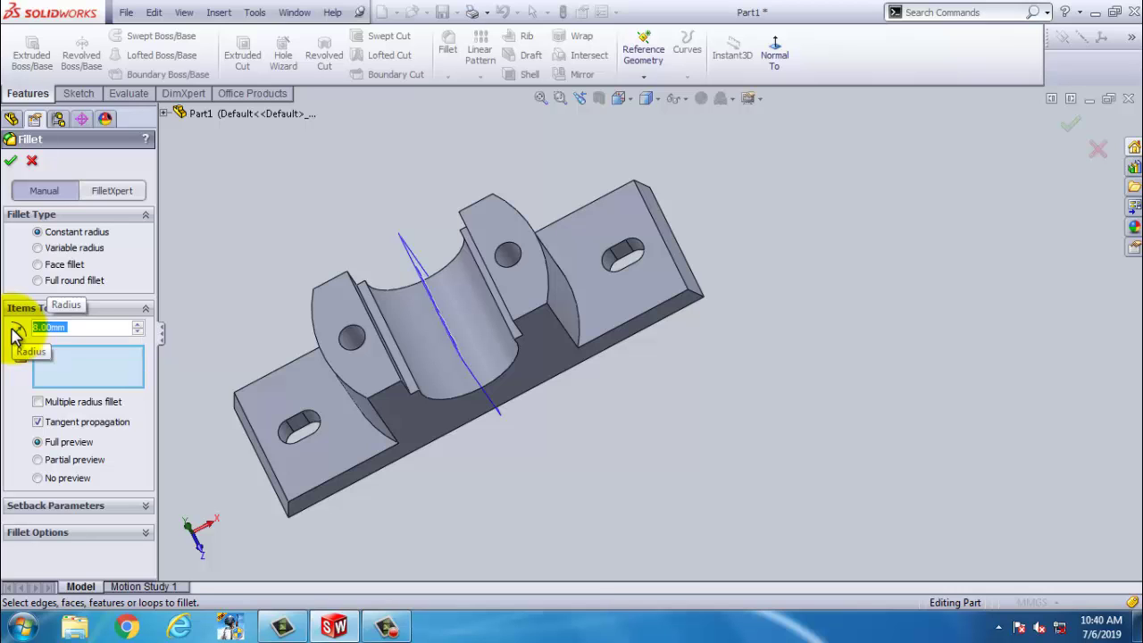
middle_drag(416, 439, 516, 321)
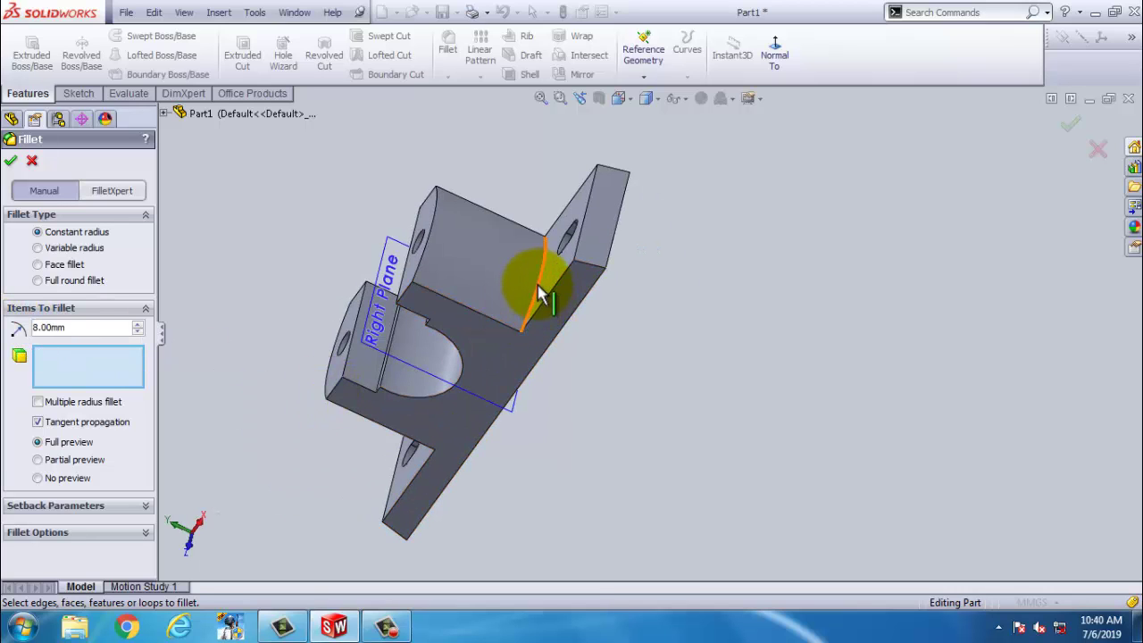
click(541, 290)
mouse_move(454, 377)
middle_down()
mouse_move(562, 267)
mouse_move(464, 360)
middle_up()
click(373, 401)
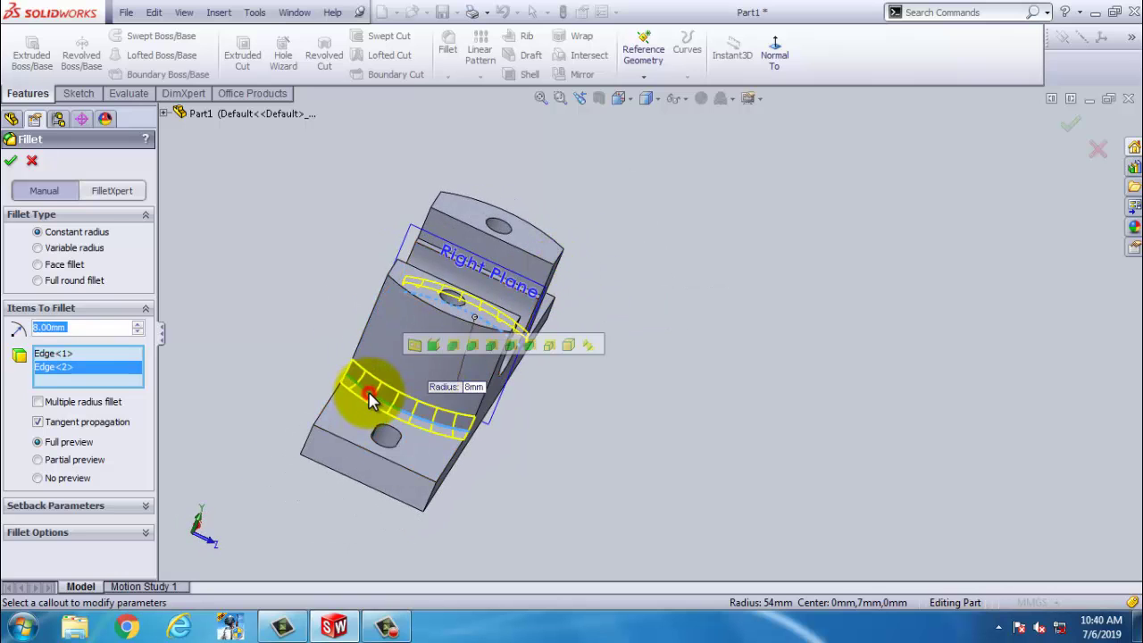
middle_drag(373, 402, 343, 402)
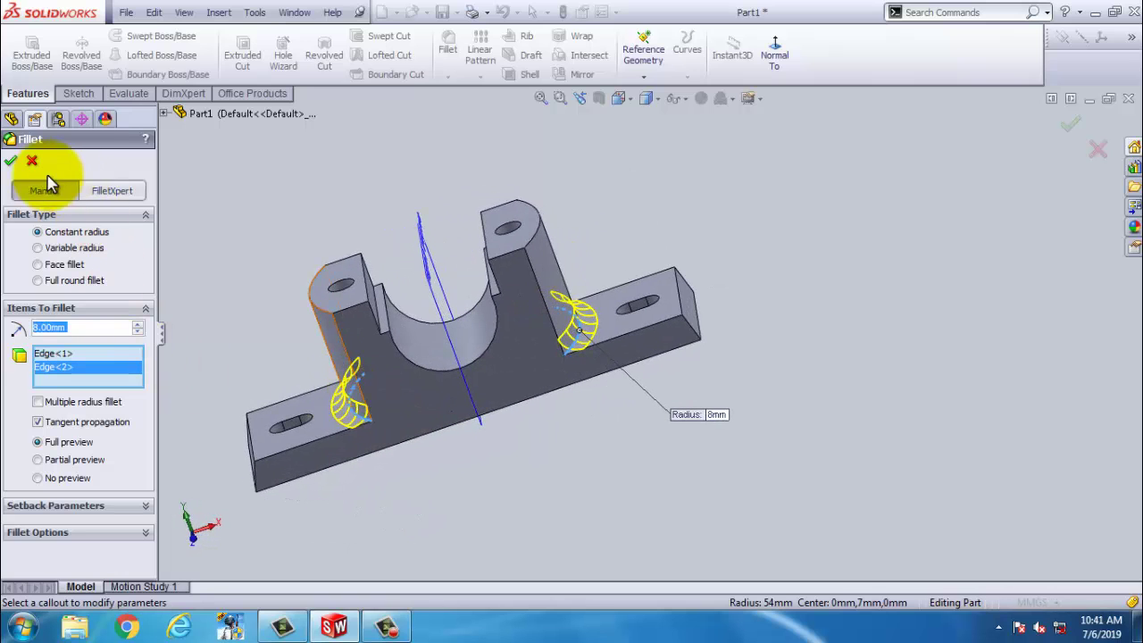
click(728, 464)
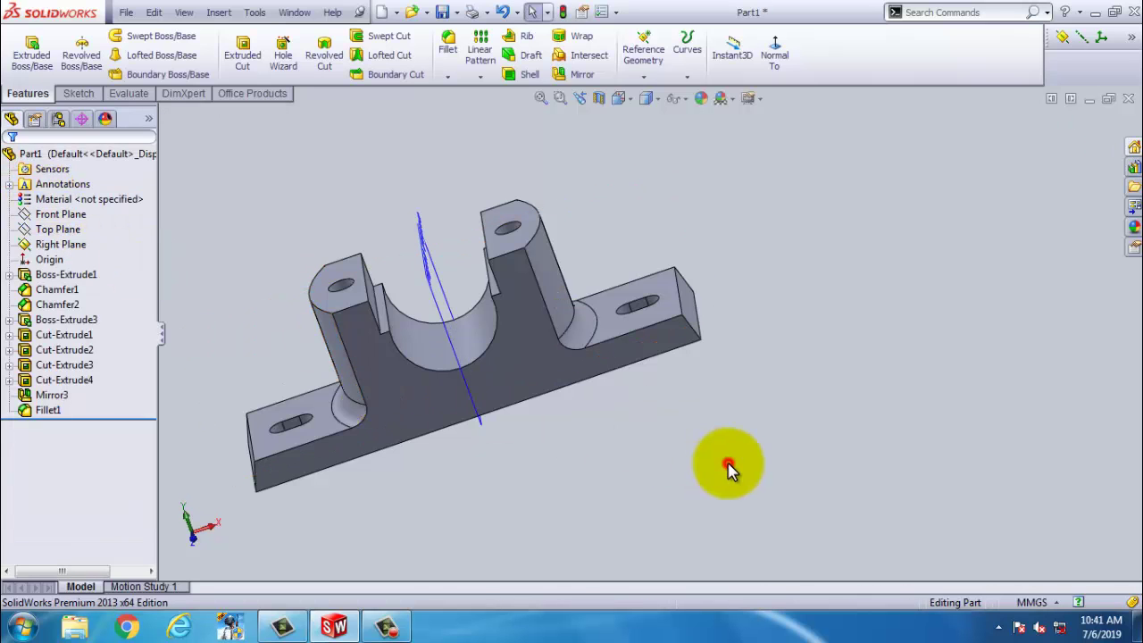
Examine the filleted part in the Trimetric view and in a four-view layout with Front, Left, Top and Trimetric views
middle_drag(559, 338, 667, 322)
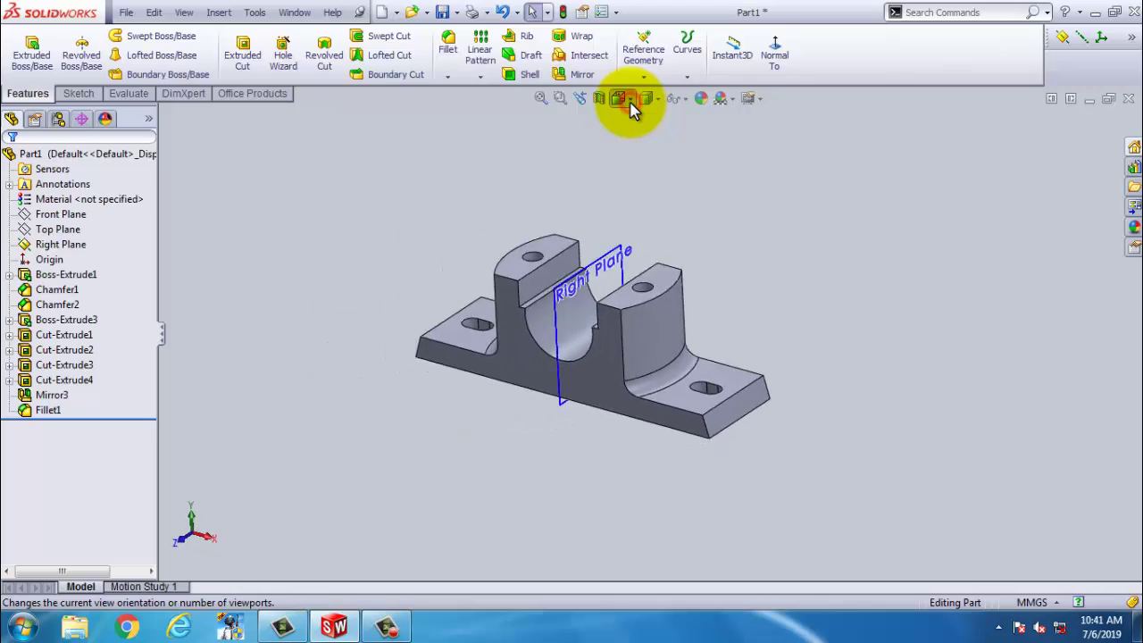
click(625, 100)
click(683, 205)
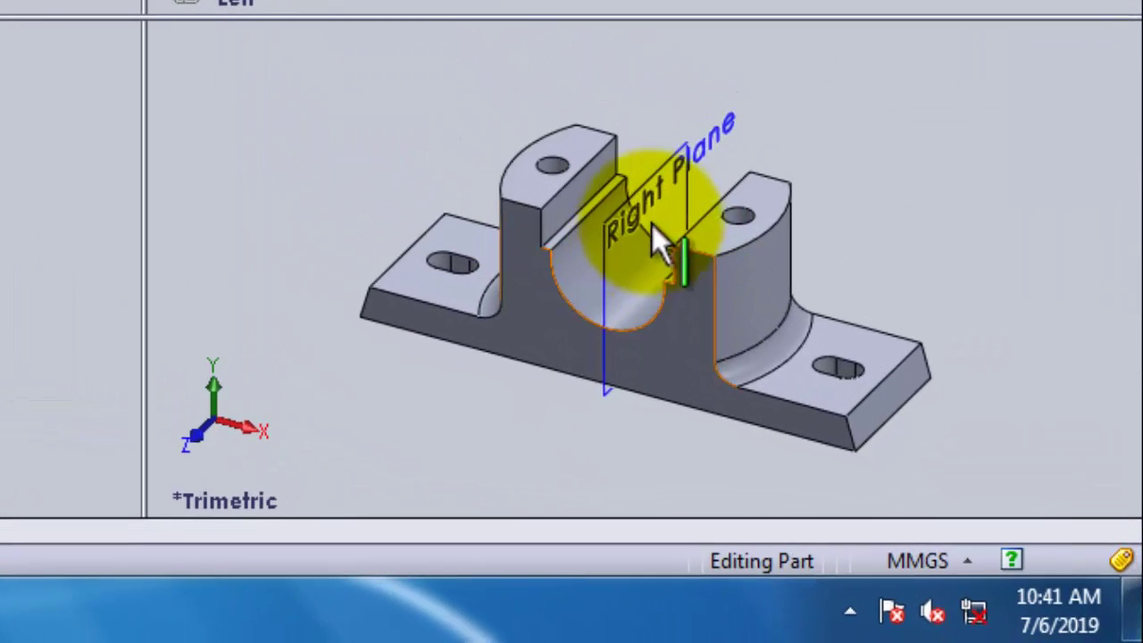
click(695, 150)
click(867, 54)
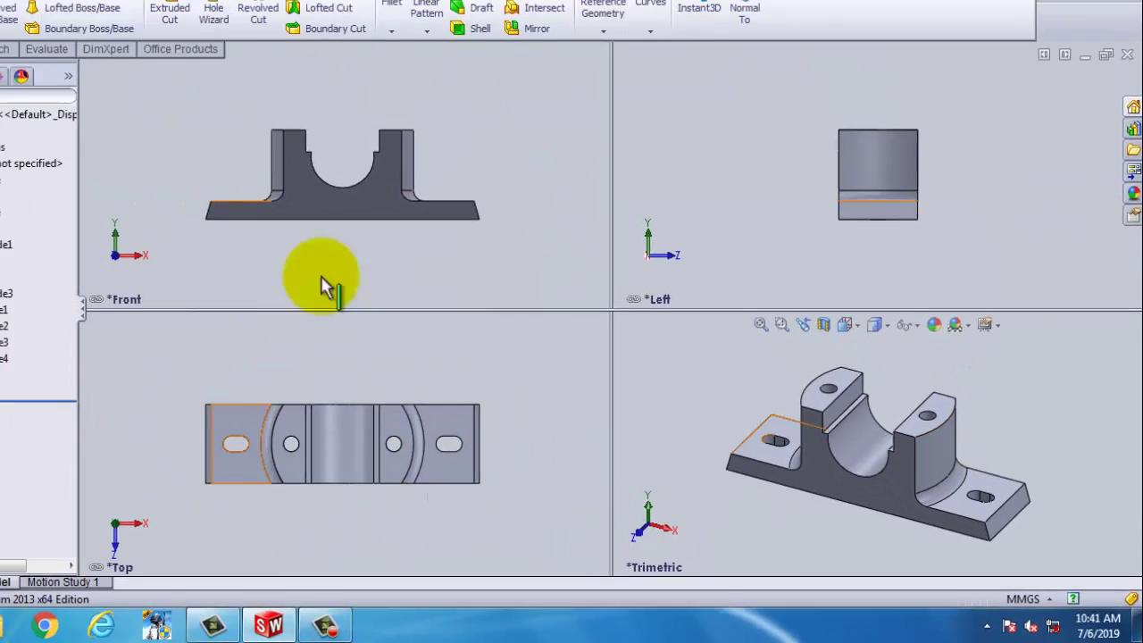
scroll(165, 149, down, 2)
scroll(166, 149, up, 2)
scroll(165, 150, down, 2)
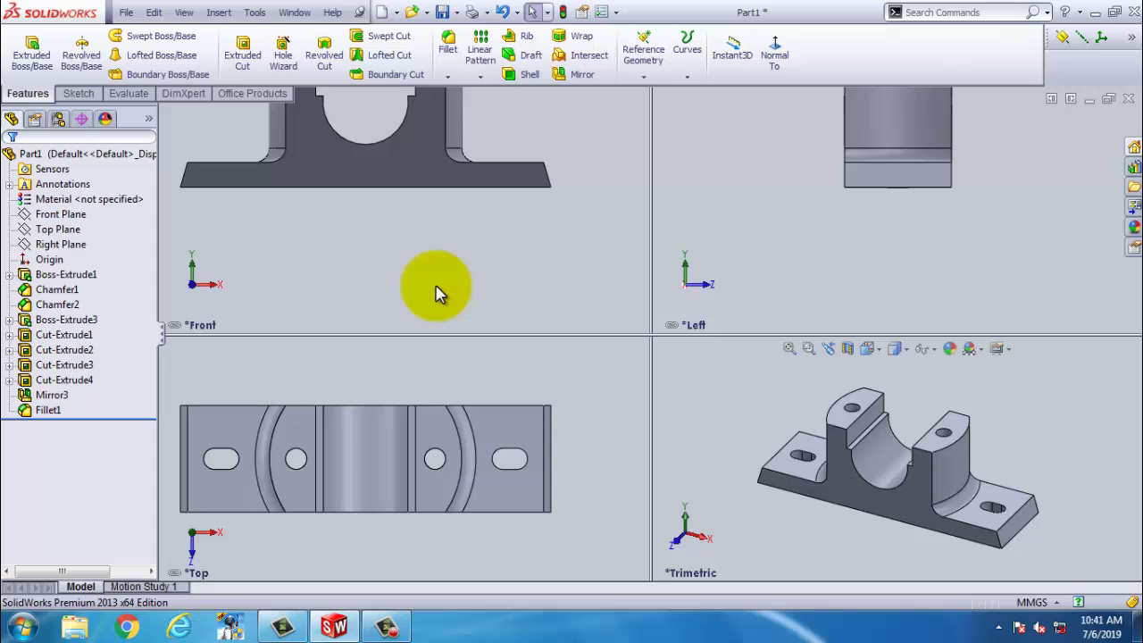
scroll(438, 295, up, 1)
scroll(437, 295, up, 1)
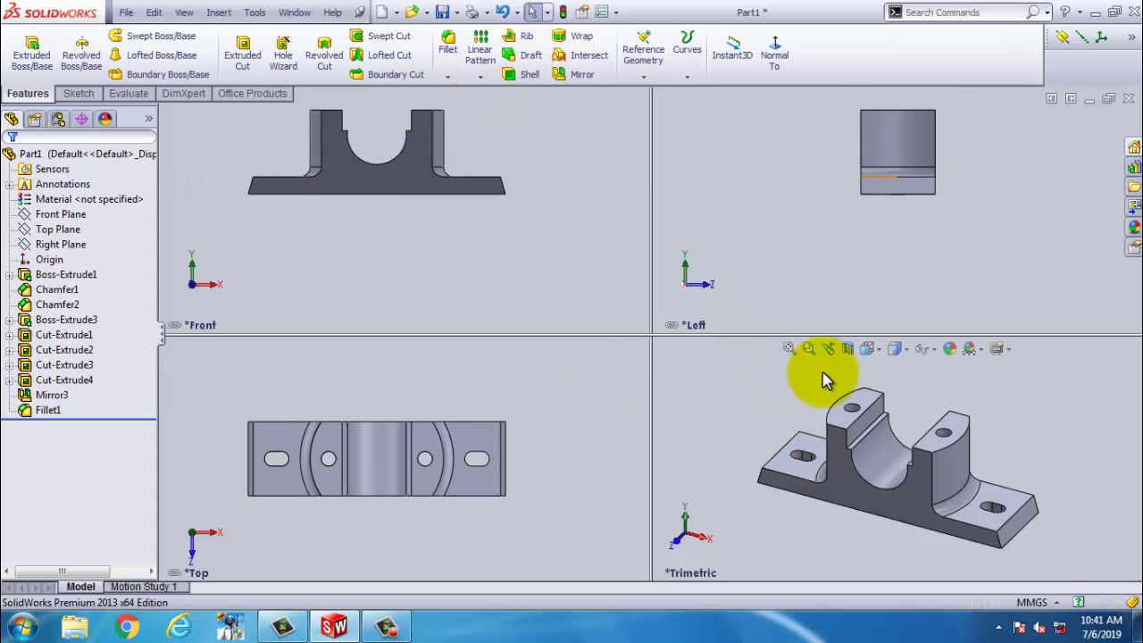
Look at the part face-on, return to a single viewport and inspect the model from an angled view
click(870, 351)
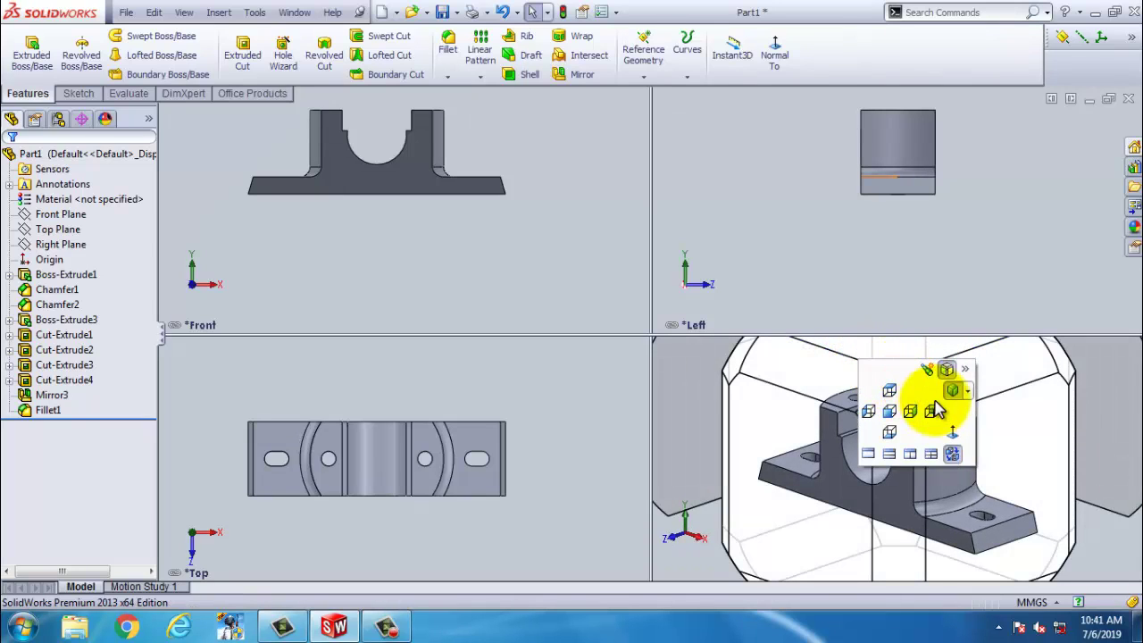
click(954, 436)
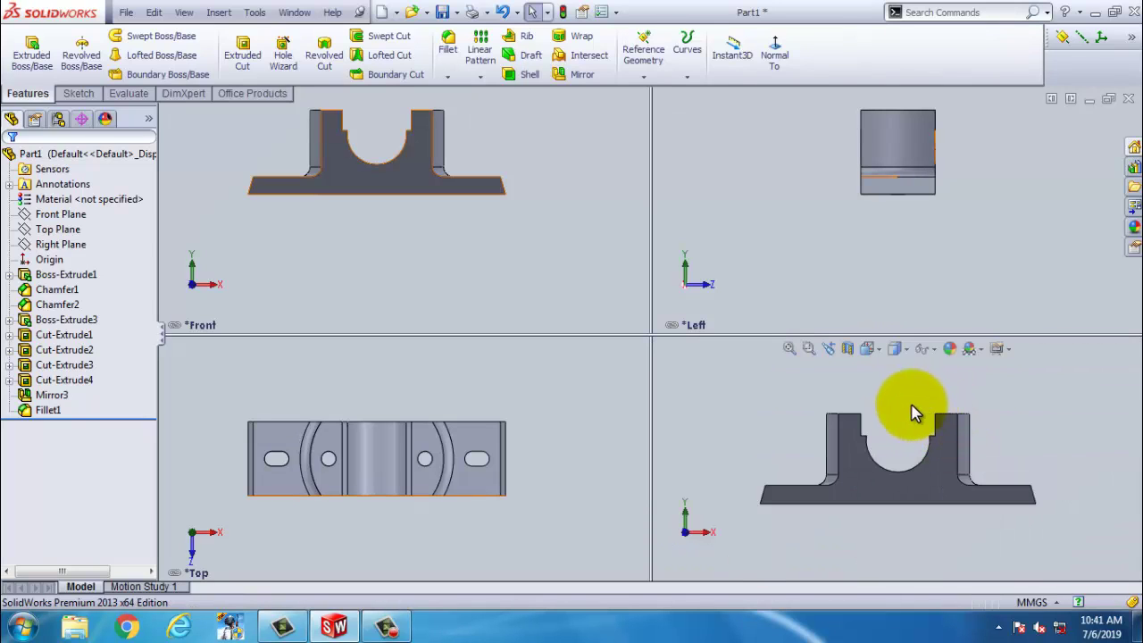
click(883, 354)
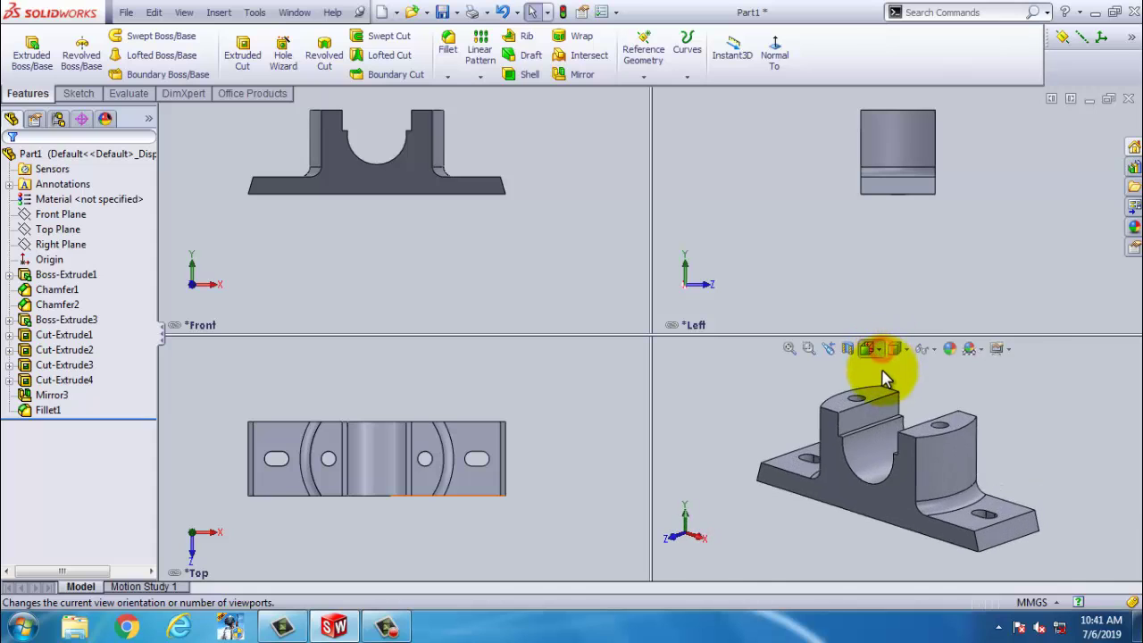
click(868, 454)
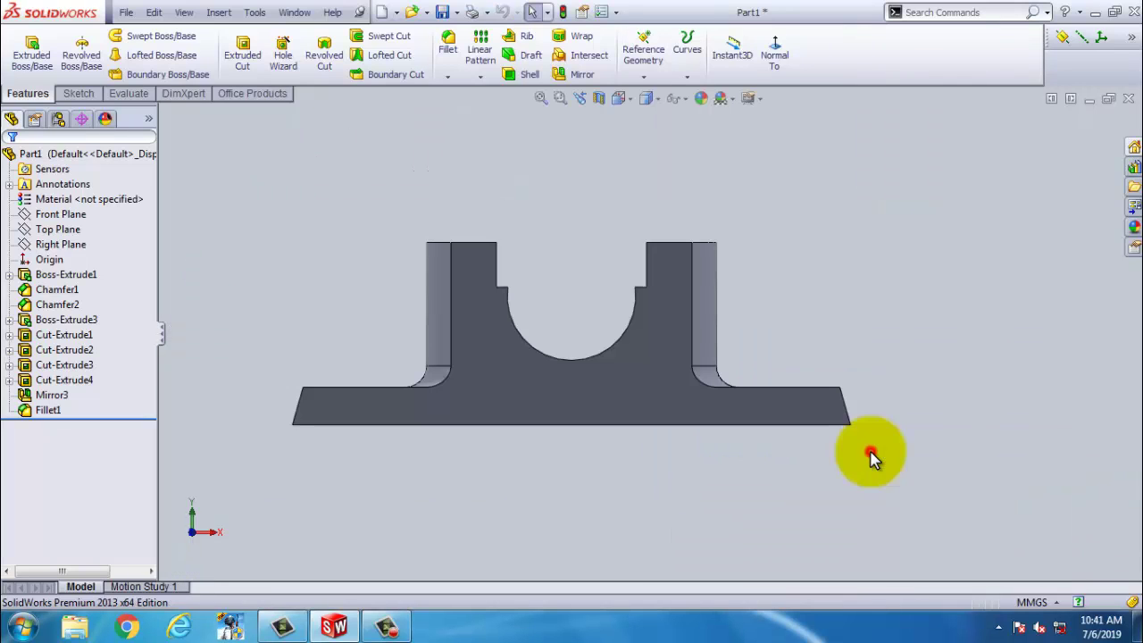
middle_drag(638, 276, 581, 400)
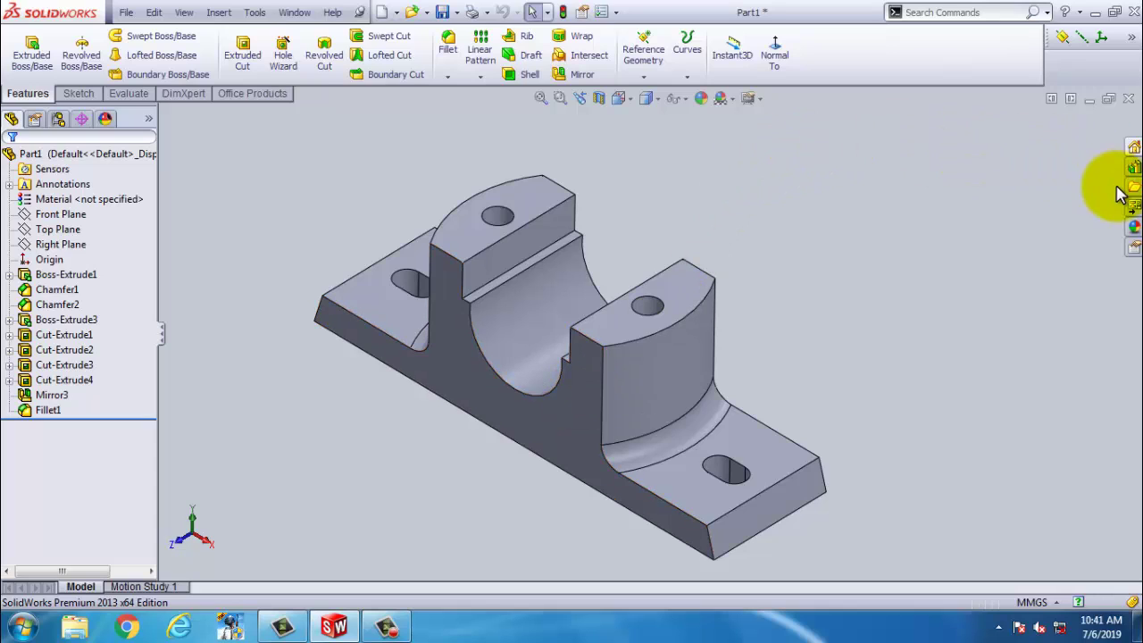
Apply the polished nickel metal appearance to the whole part
click(1129, 225)
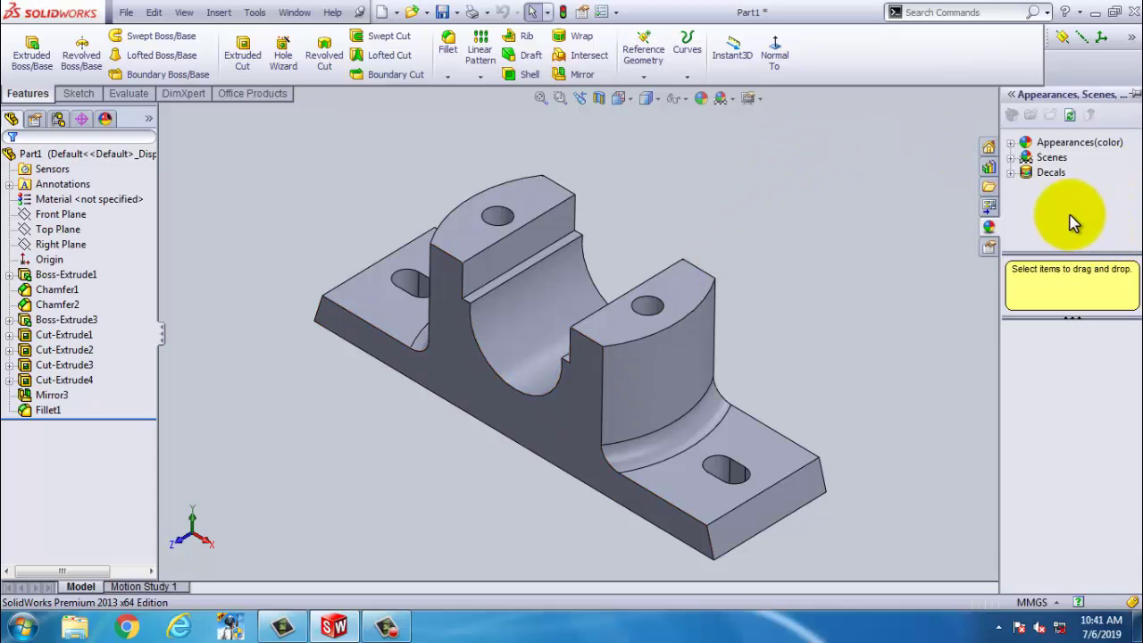
click(1010, 145)
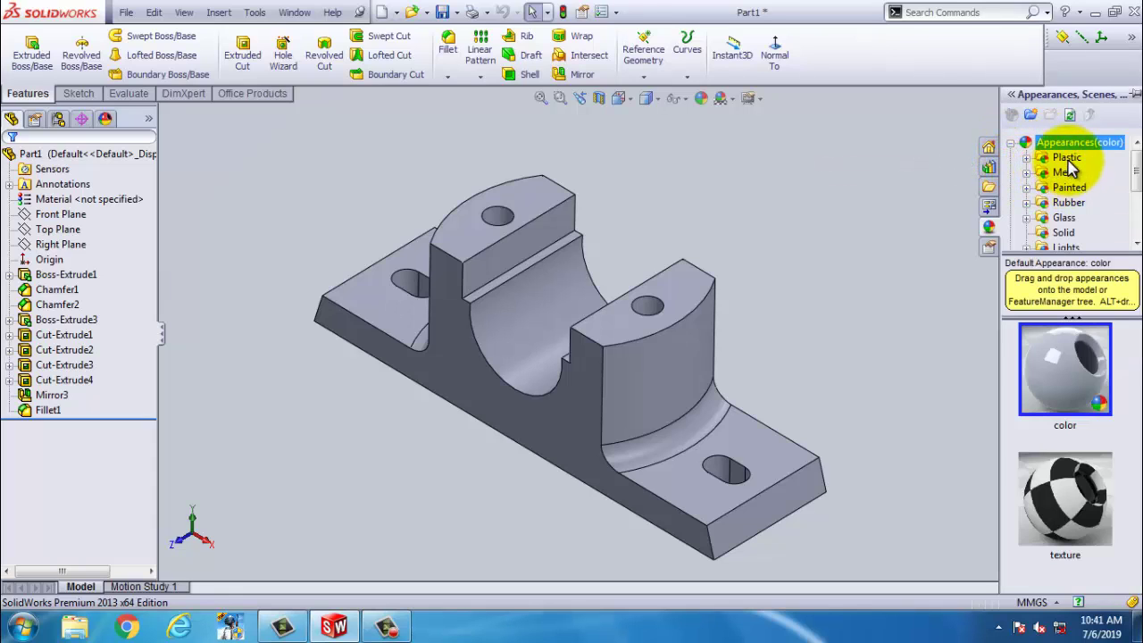
click(1027, 173)
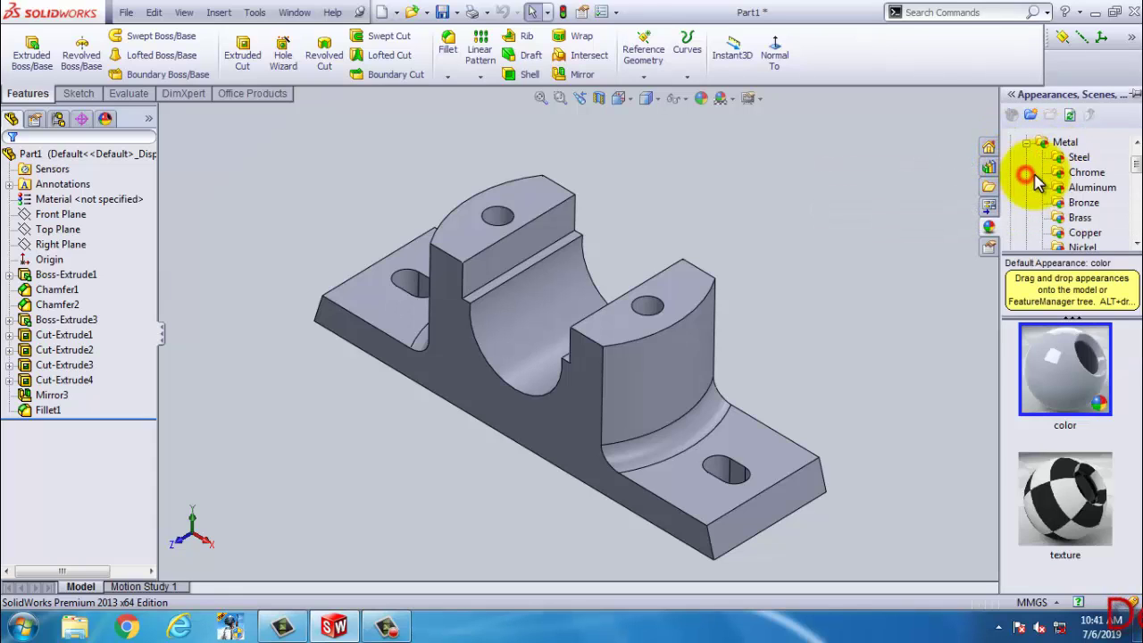
click(1104, 159)
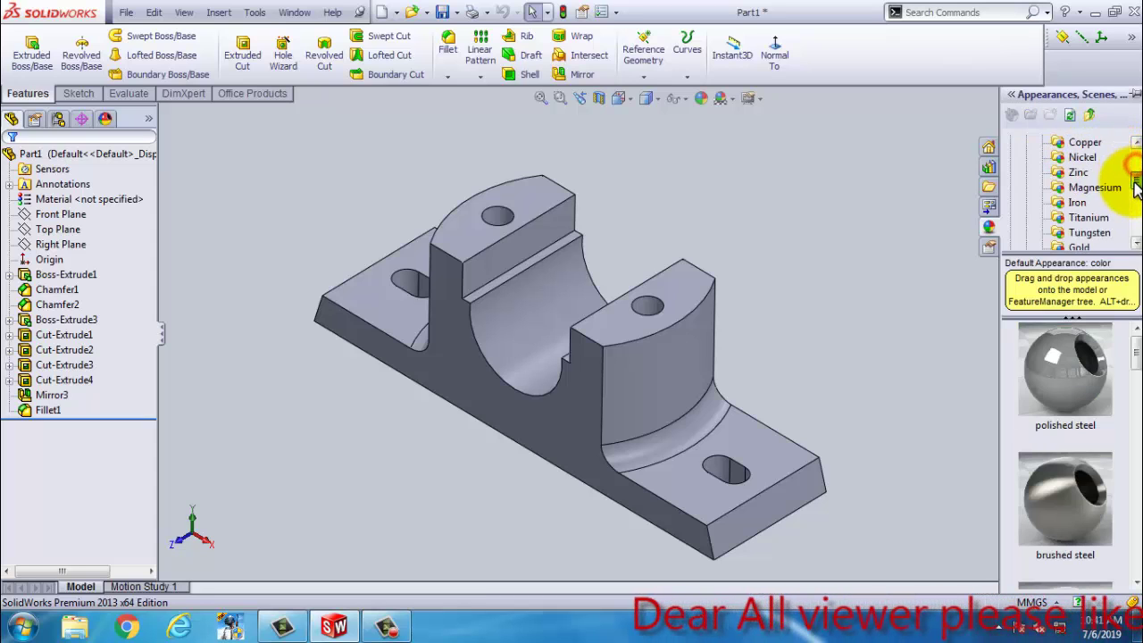
drag(1134, 344, 1133, 540)
click(1083, 219)
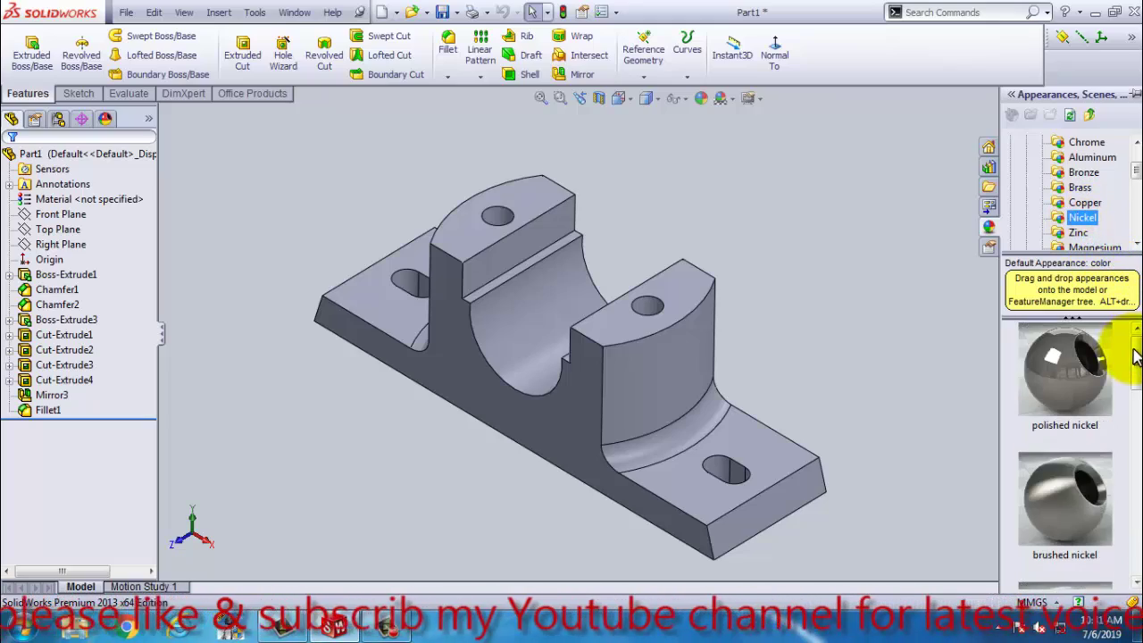
mouse_move(1135, 318)
mouse_down()
mouse_move(1135, 518)
mouse_move(1134, 352)
mouse_up()
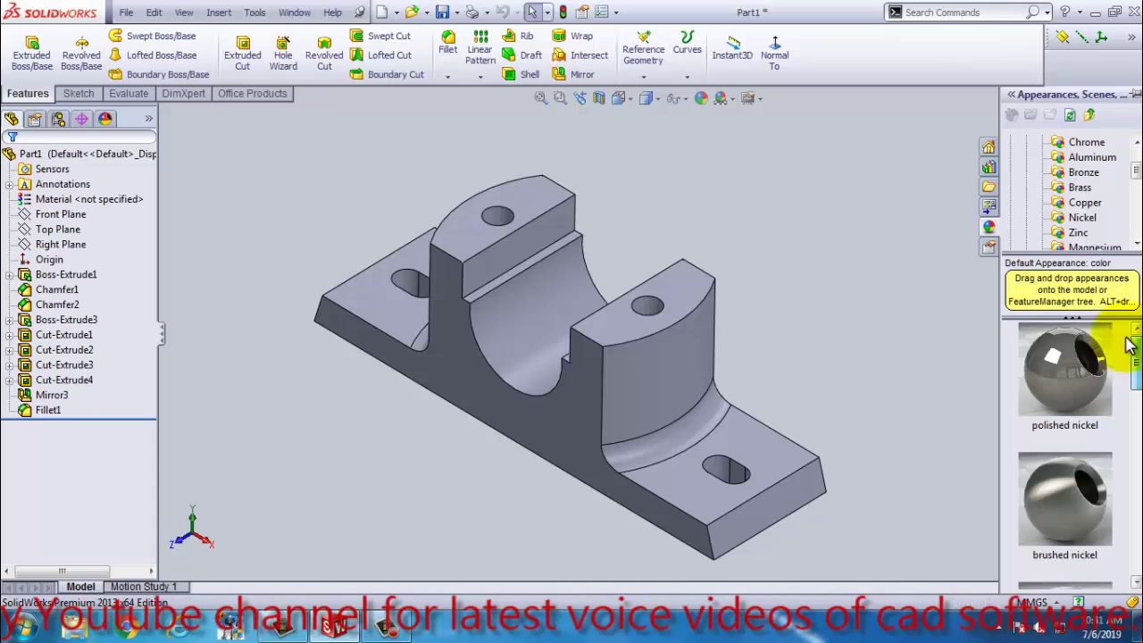
drag(1063, 364, 682, 371)
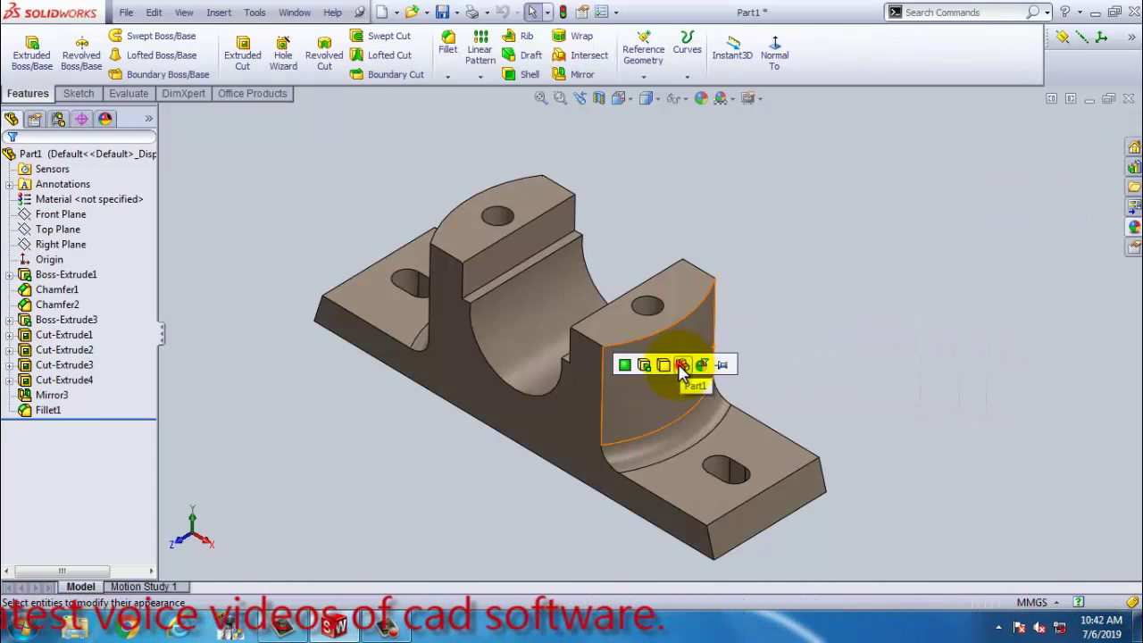
click(682, 366)
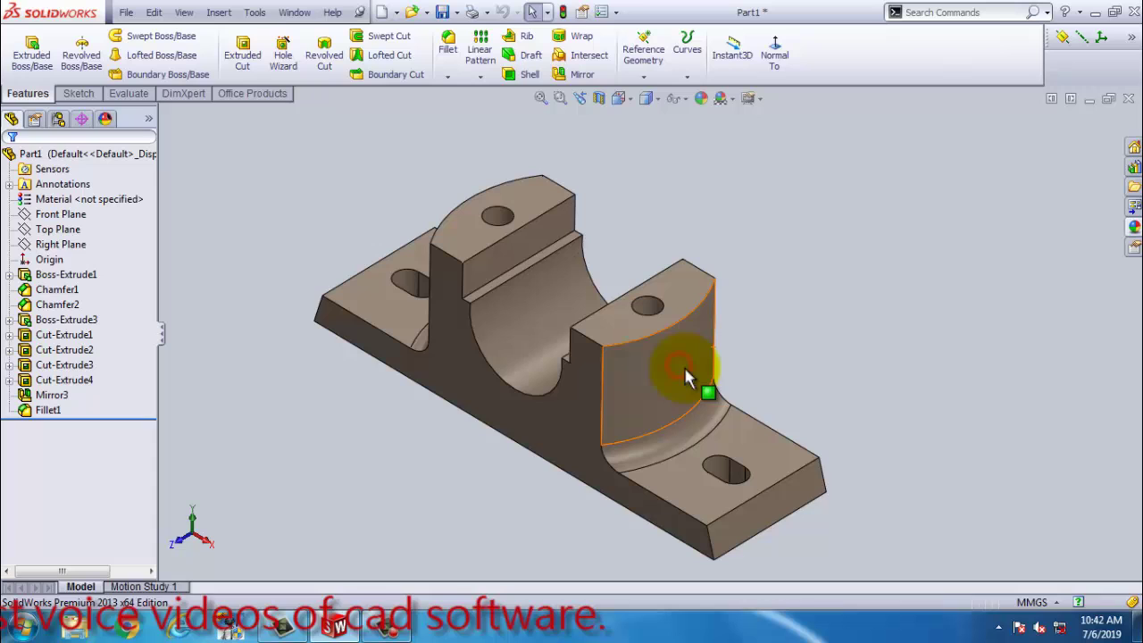
Load the PhotoView 360 add-in, preview the rendered part in the preview window and close the preview
click(228, 100)
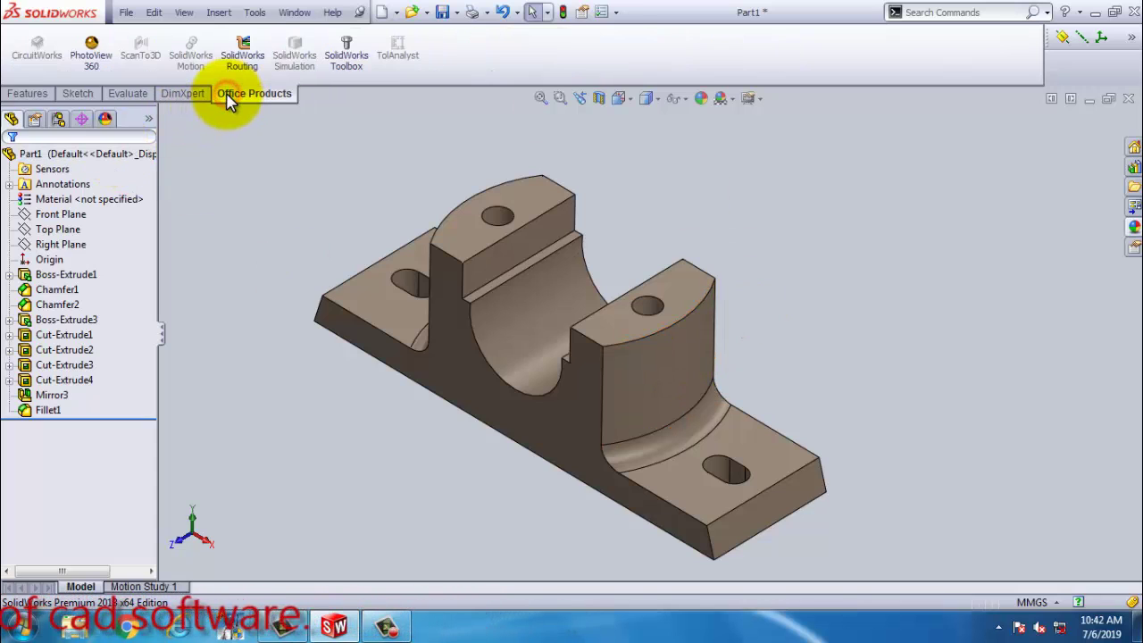
click(94, 53)
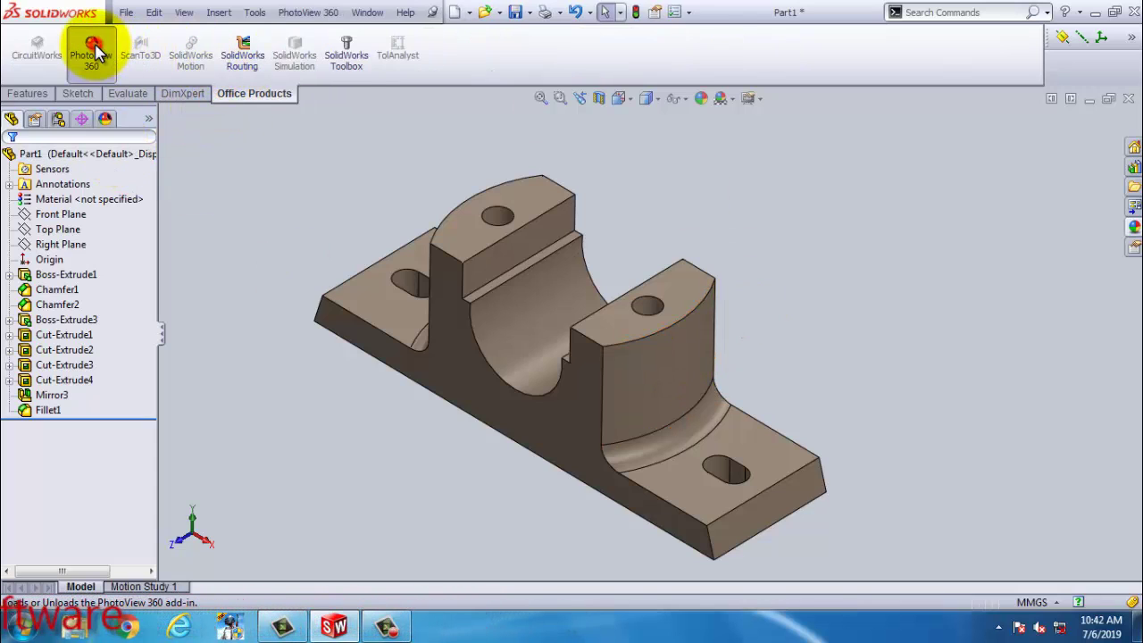
click(308, 15)
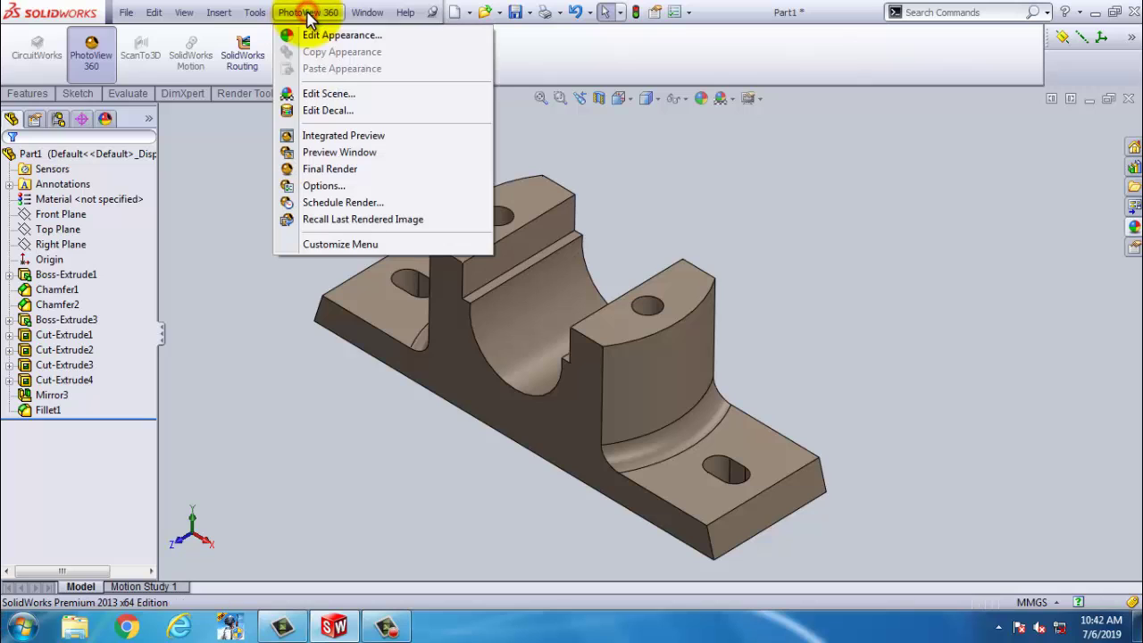
click(330, 154)
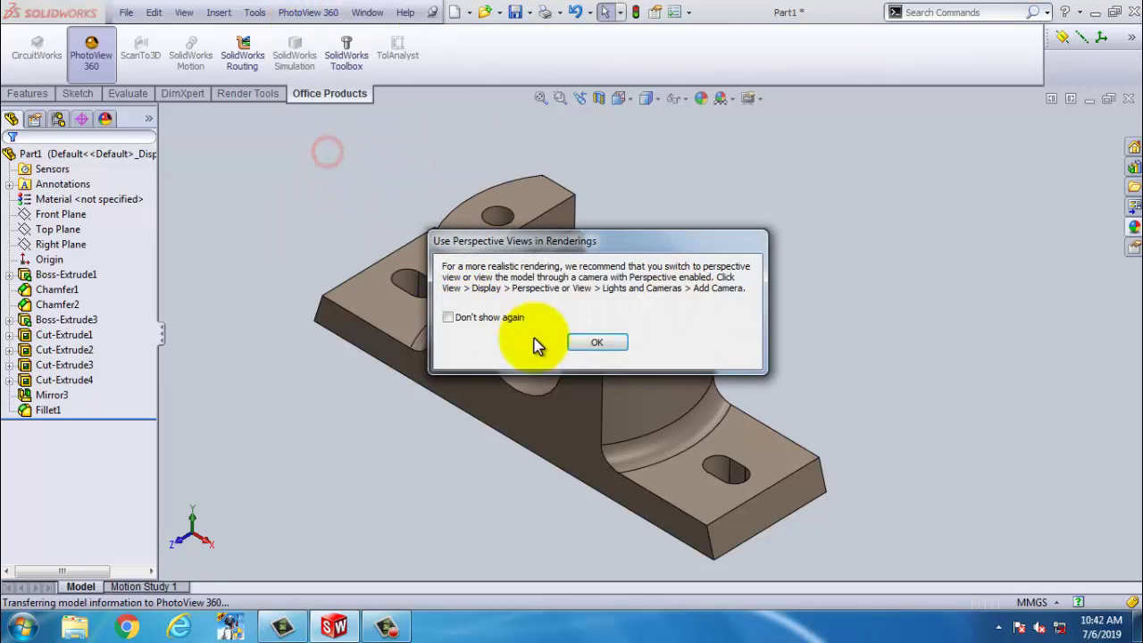
click(609, 346)
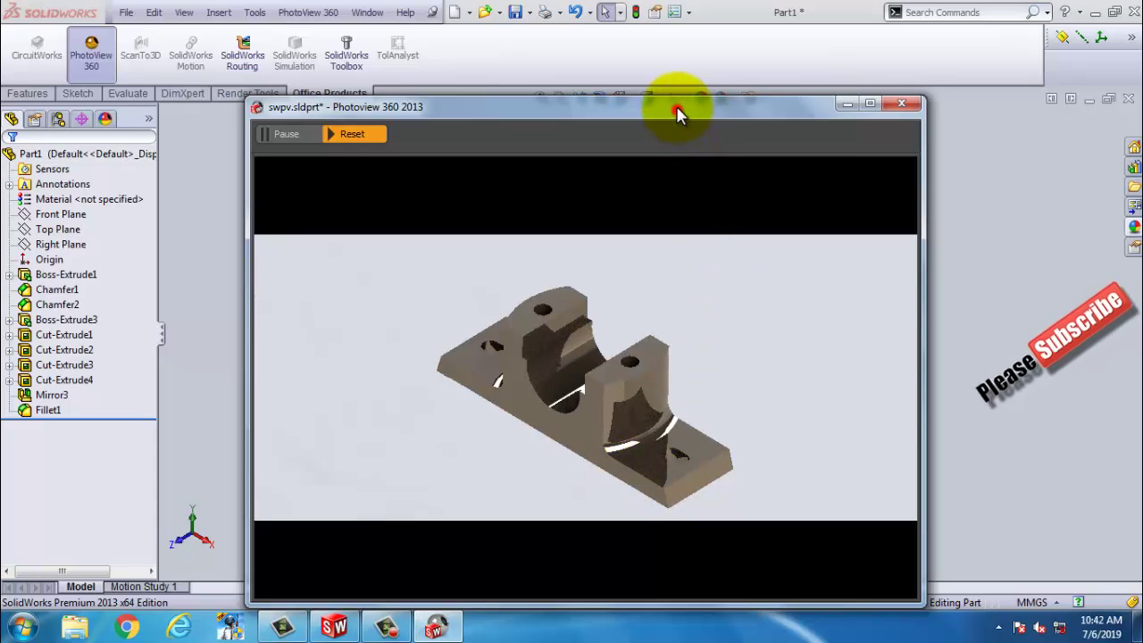
drag(677, 105, 671, 74)
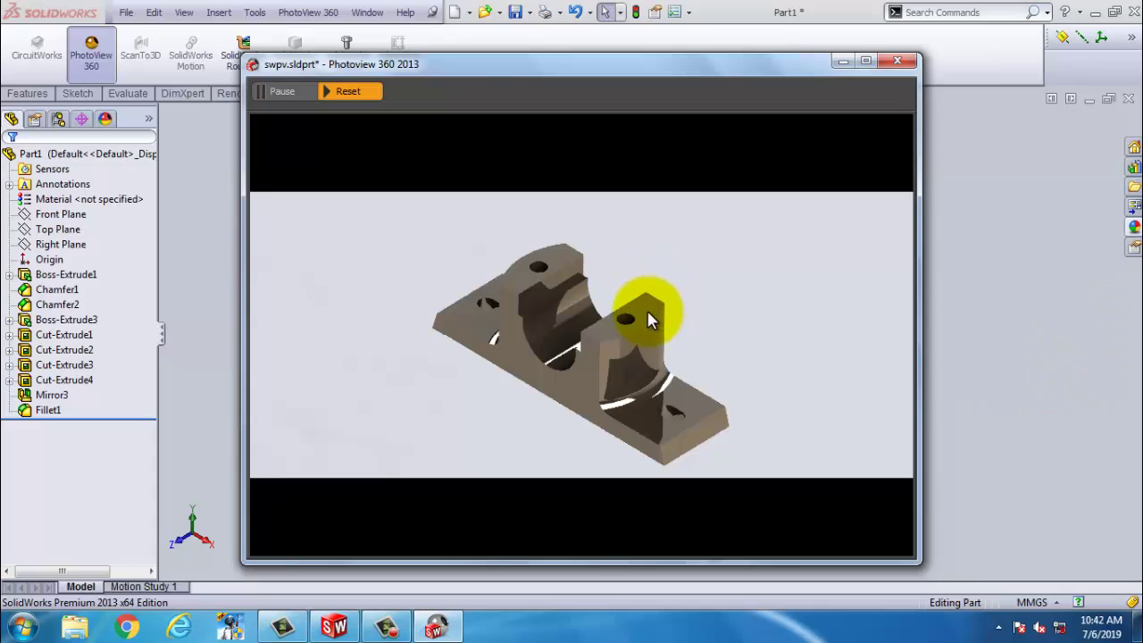
click(906, 64)
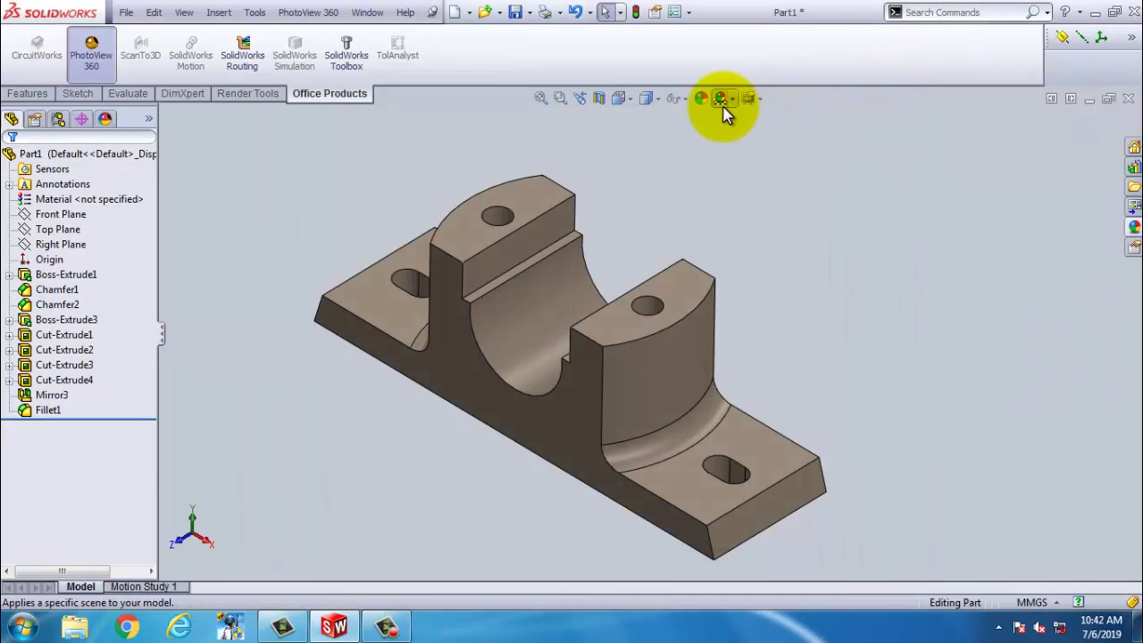
Remove the nickel appearance from the whole part
click(665, 350)
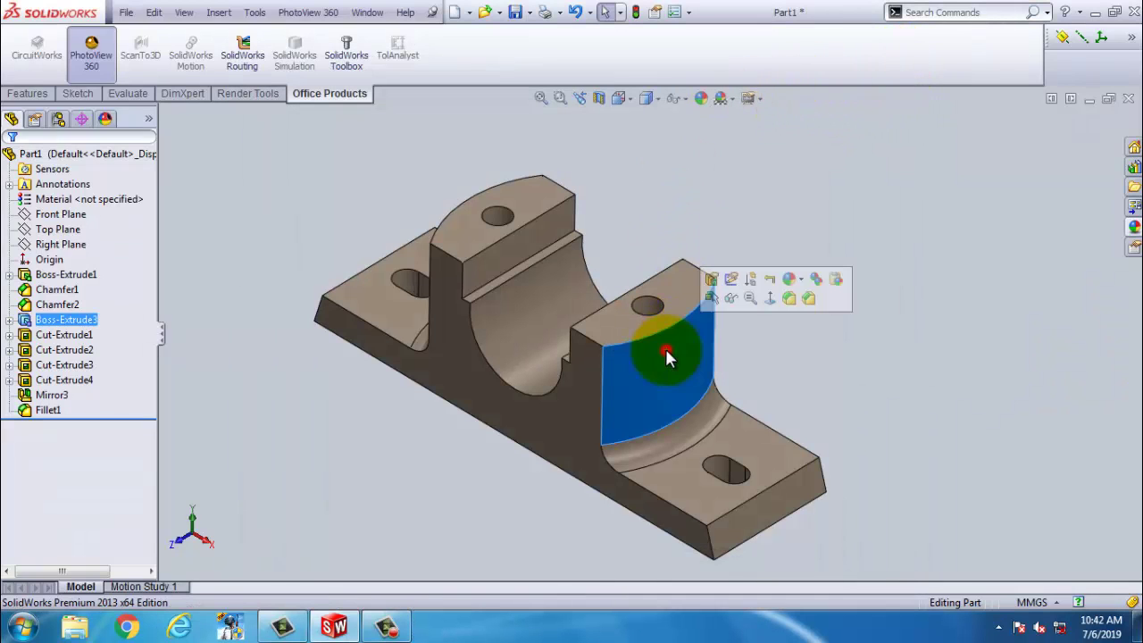
click(801, 281)
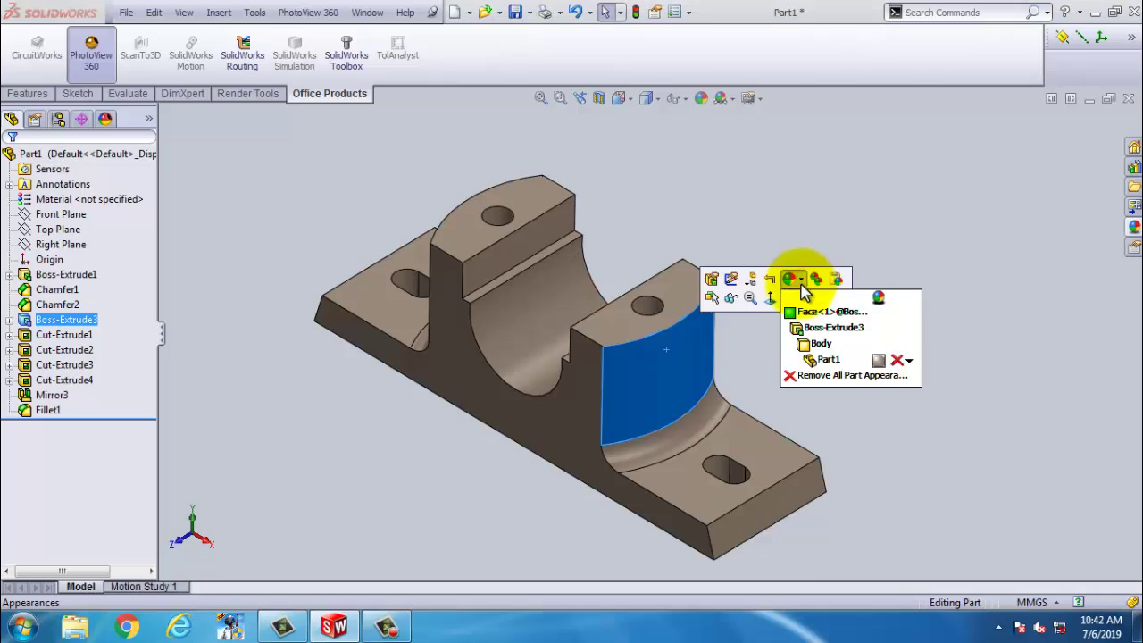
click(896, 359)
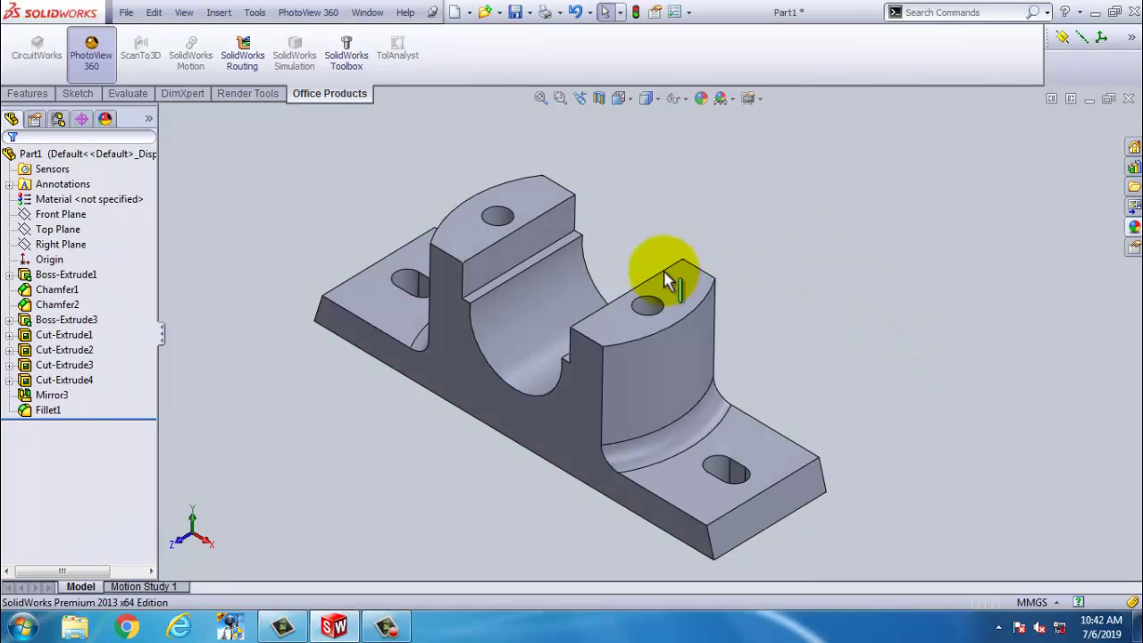
Edit the whole part's appearance, try several standard palette colours and apply pale green
scroll(683, 322, down, 2)
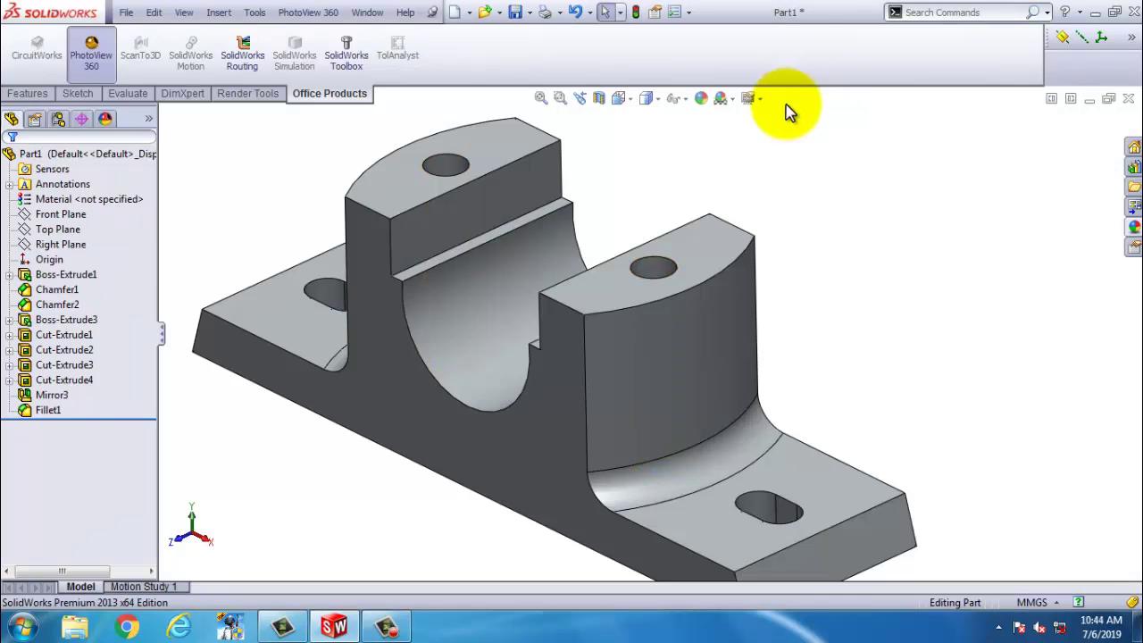
click(700, 100)
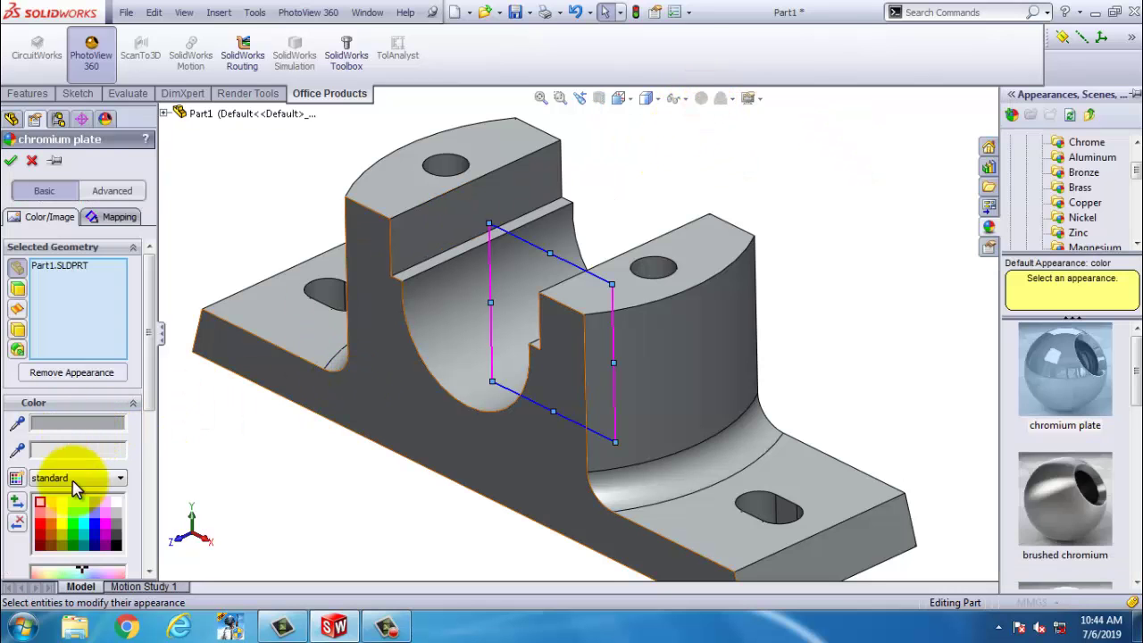
click(72, 513)
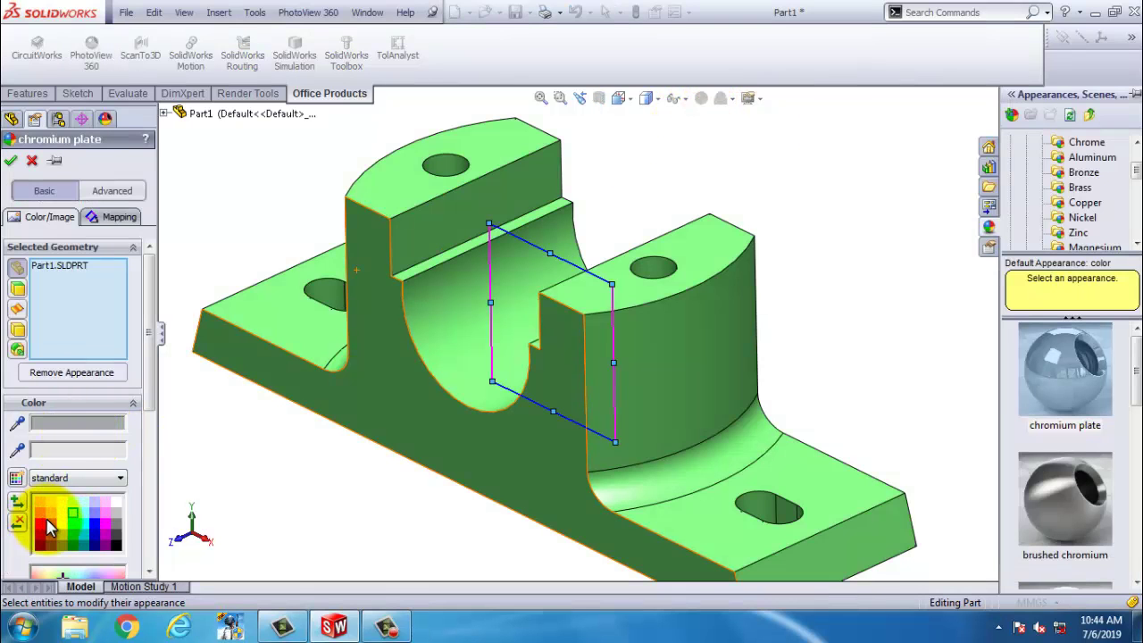
click(47, 523)
click(54, 506)
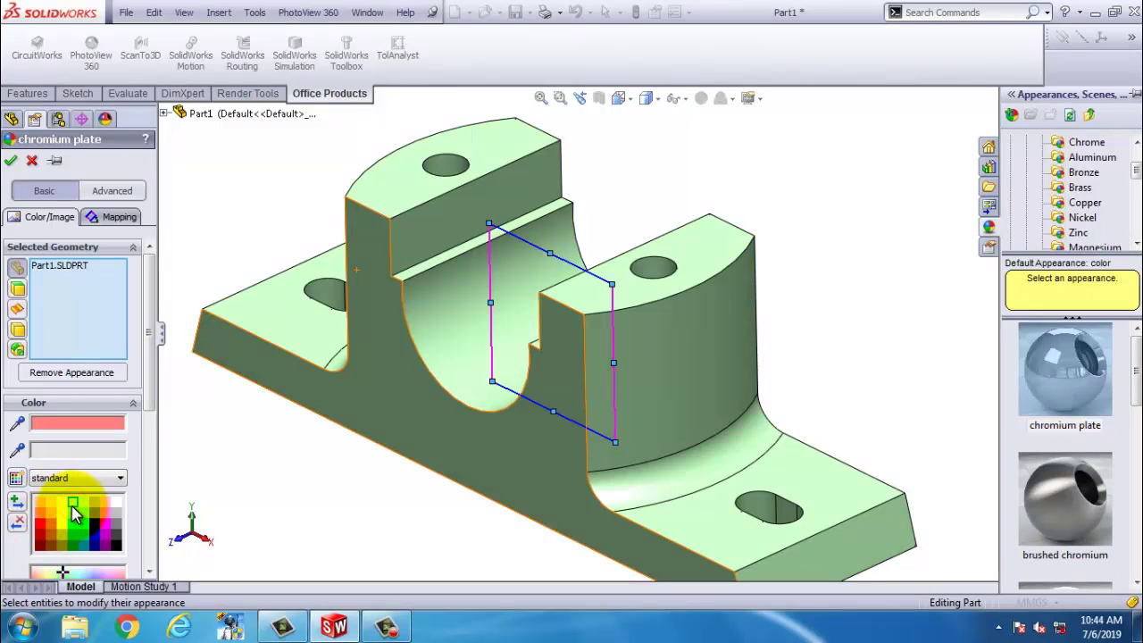
click(11, 160)
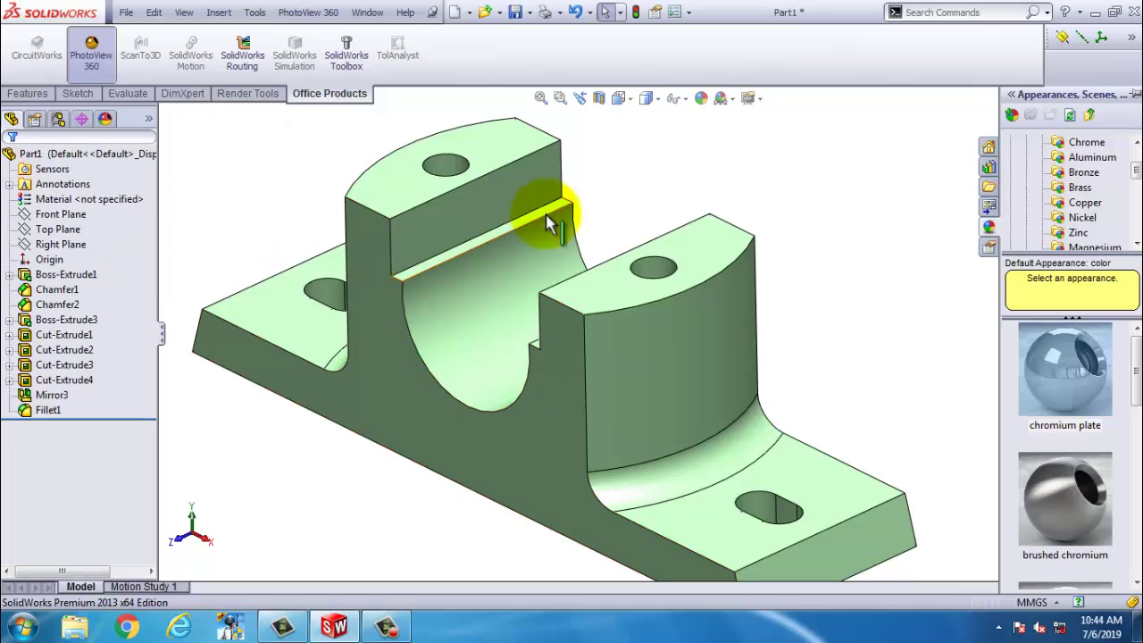
Display the part in a four-viewport layout with front, left, top and trimetric views, enlarging the trimetric view
click(632, 103)
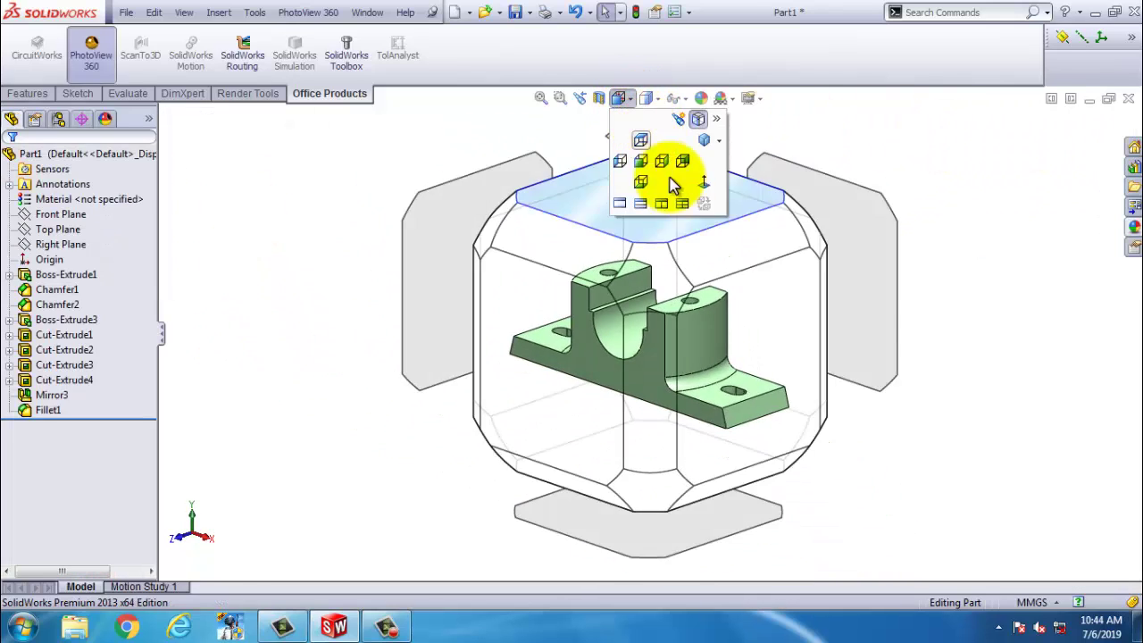
click(685, 207)
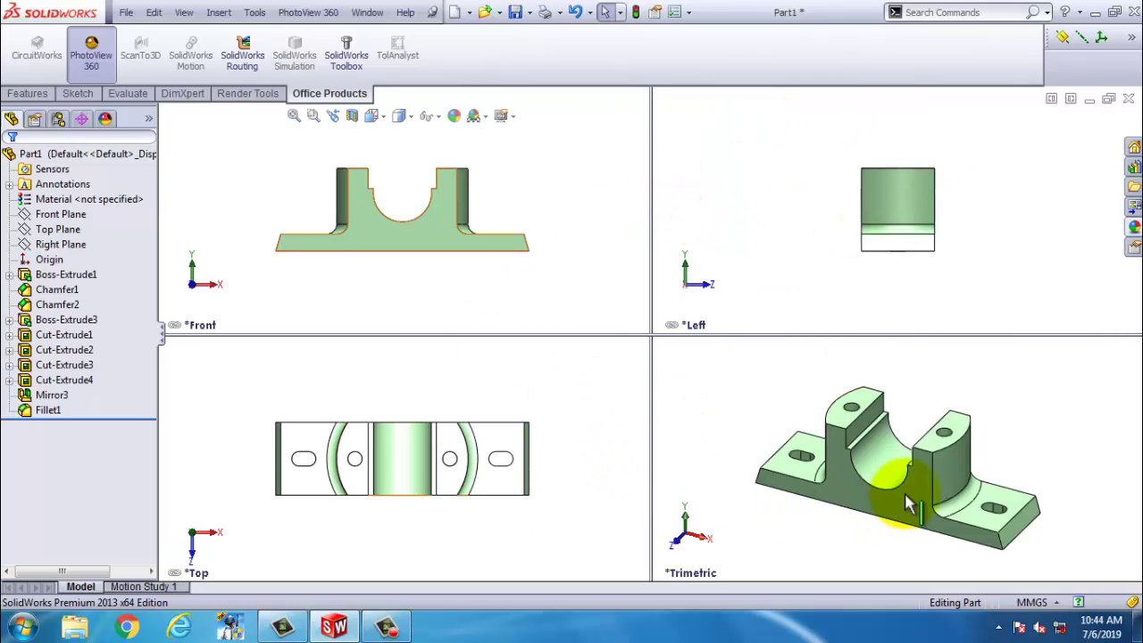
scroll(903, 493, down, 1)
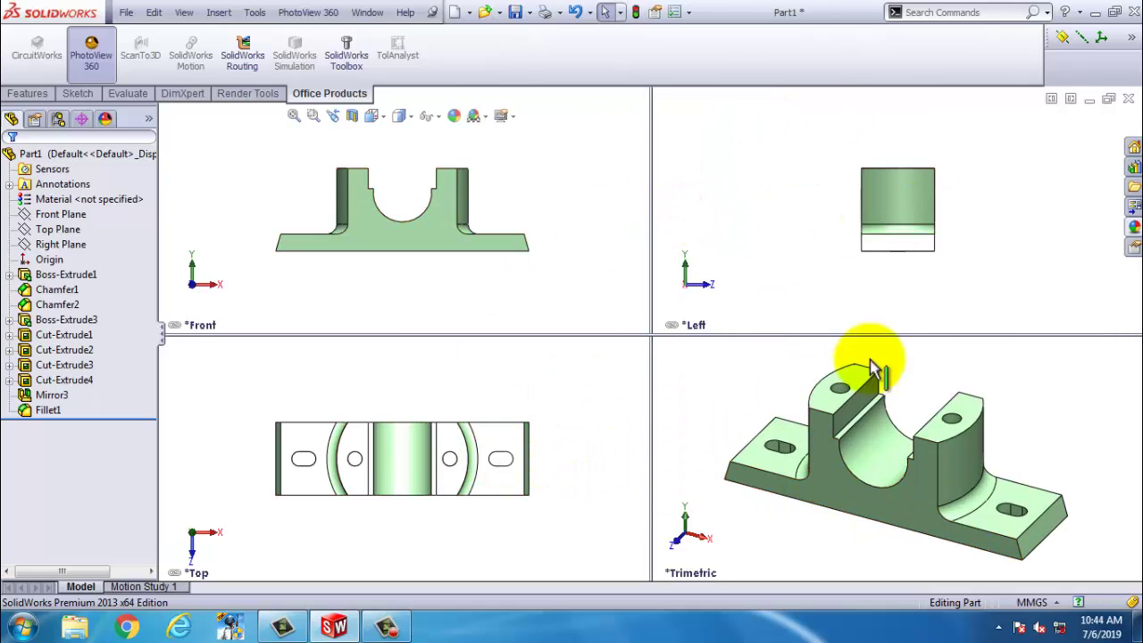